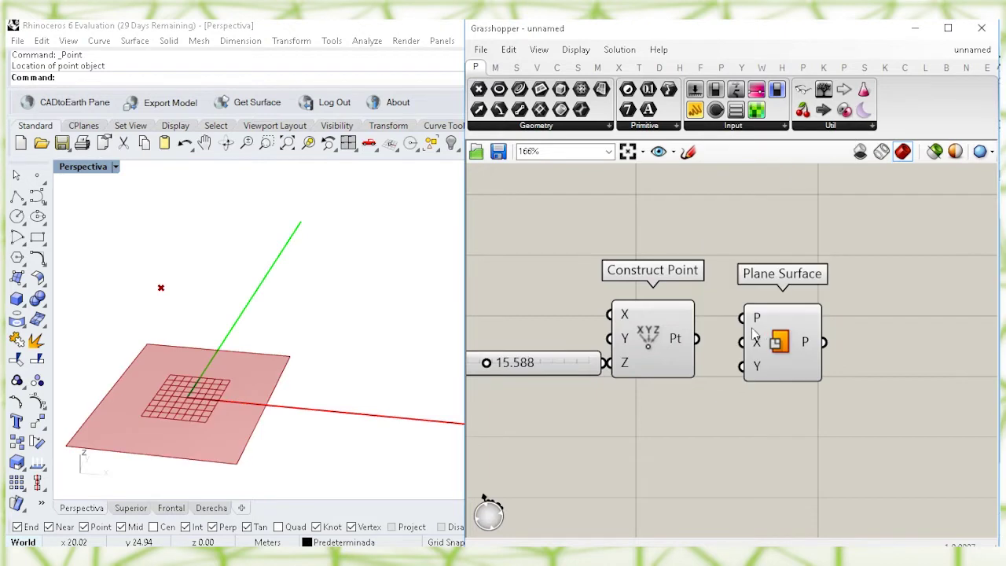
Connect the Construct Point output to the Plane Surface's plane input (P) and move the Plane Surface component closer
left_click_drag(803, 340, 768, 361)
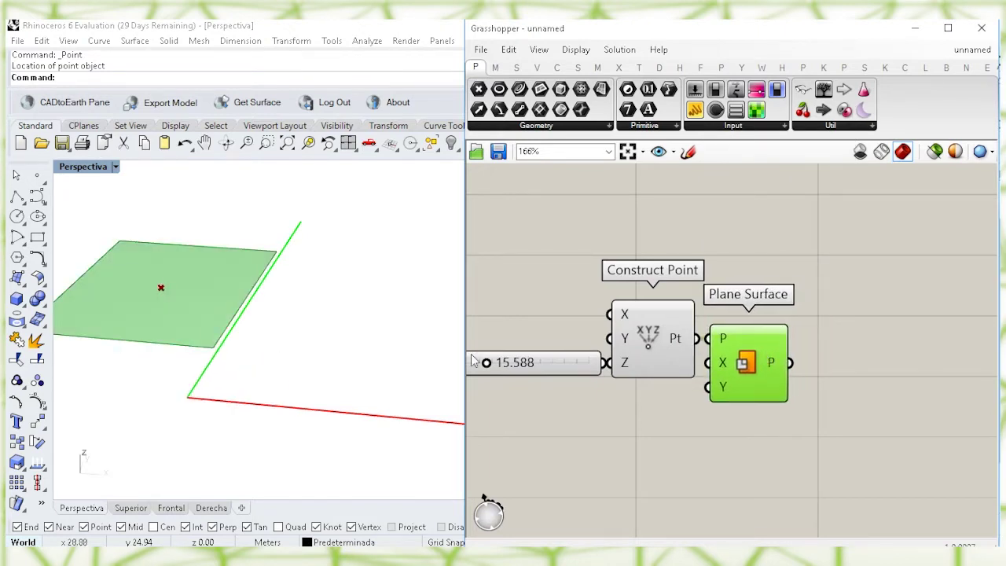
right_click_drag(250, 341, 319, 343)
left_click(898, 349)
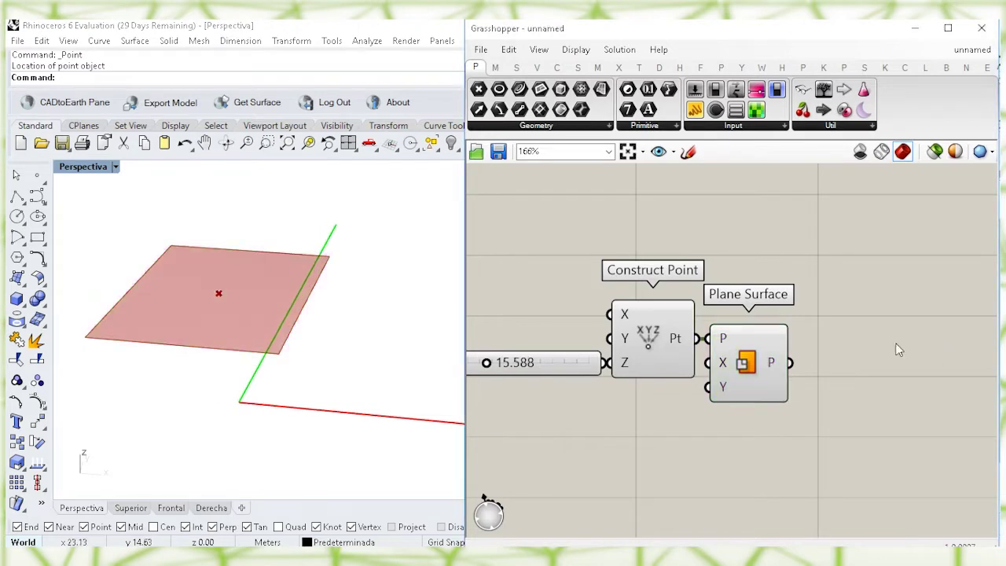
Add a Populate Geometry component and connect the Plane Surface output to its geometry input (G)
double_click(835, 367)
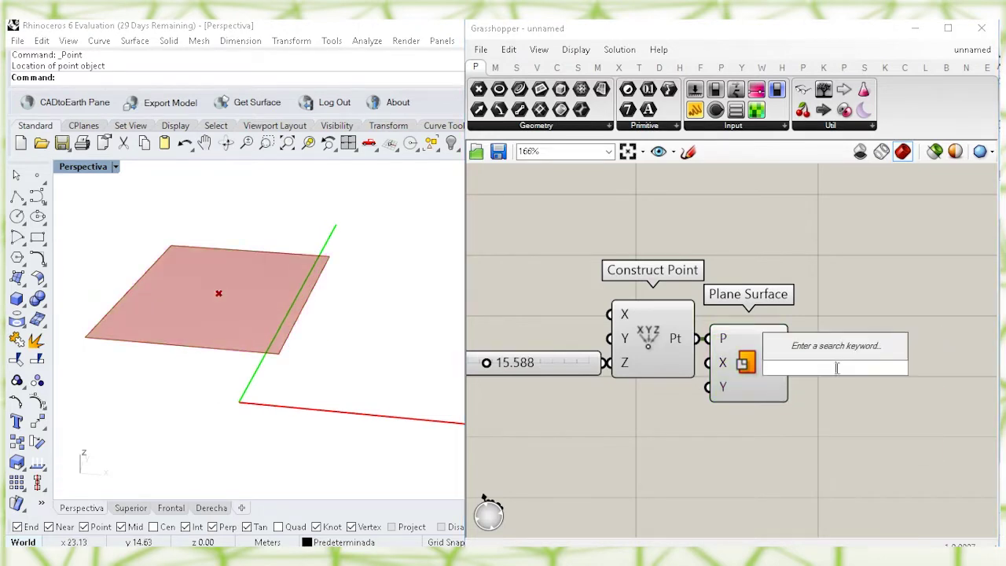
type("popu")
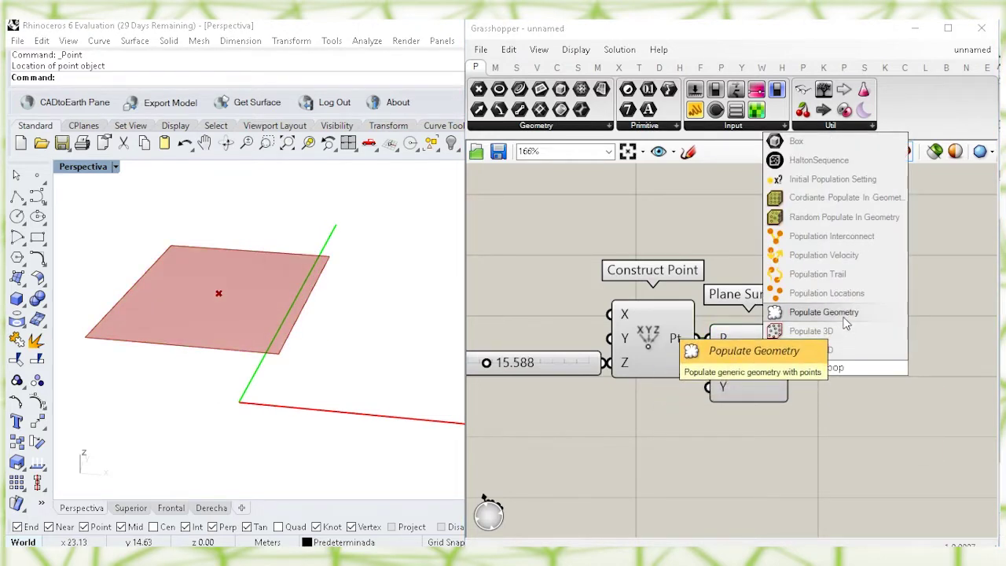
left_click(845, 317)
left_click_drag(838, 347, 790, 362)
left_click_drag(863, 373, 863, 375)
left_click(854, 278)
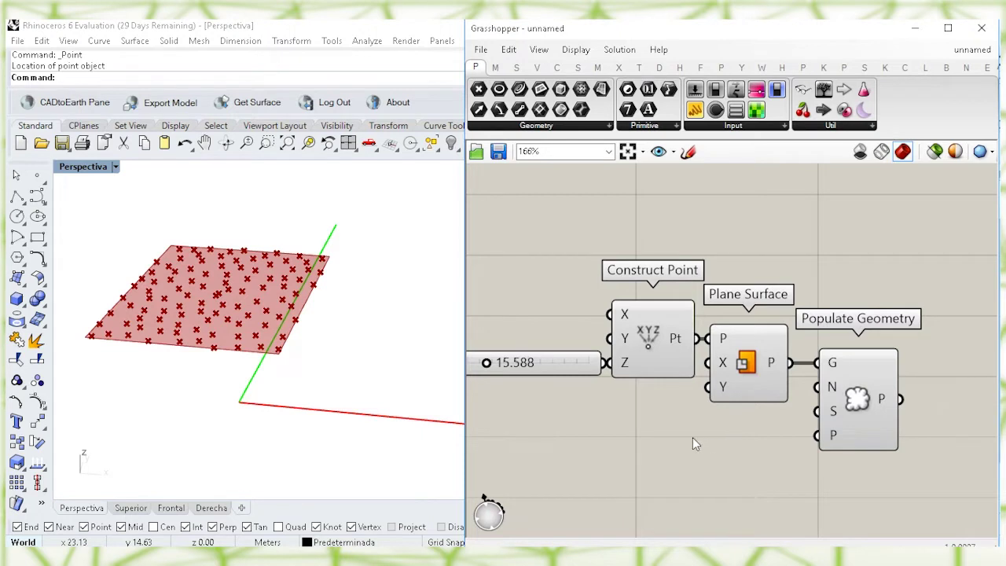
Create a number slider with value 3 and connect it to Populate Geometry's count input (N)
double_click(668, 437)
type("3")
key("Return")
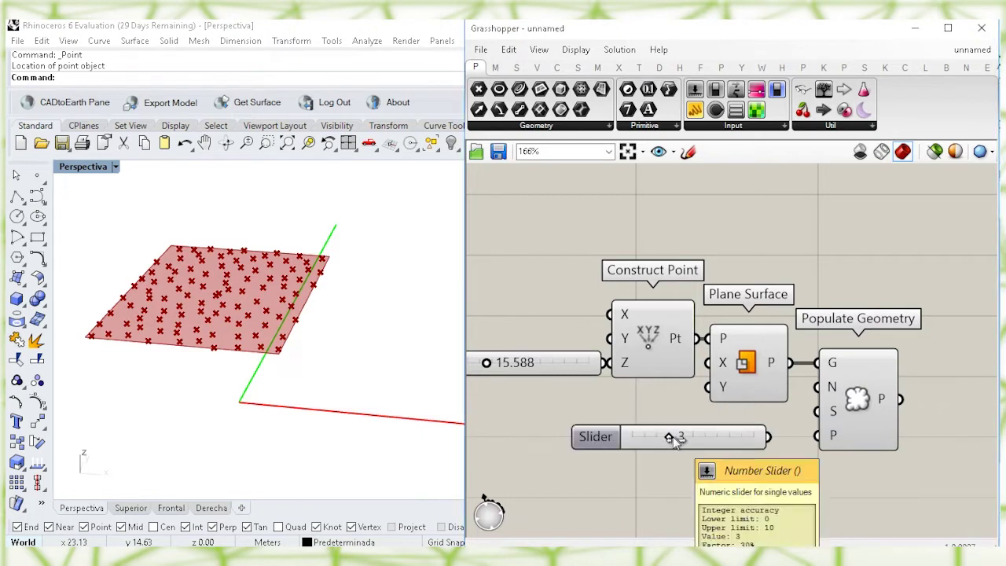
left_click_drag(778, 443, 758, 442)
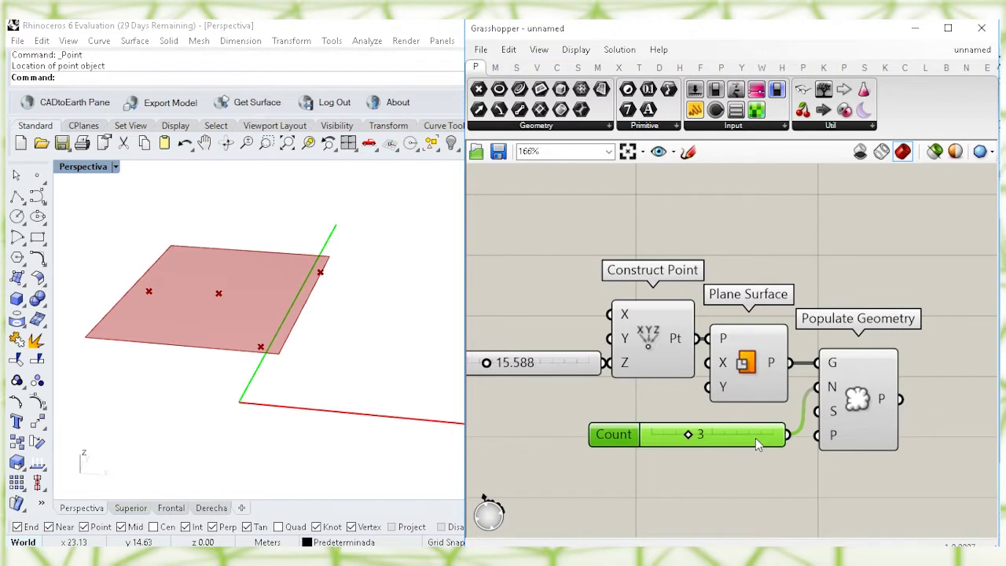
Turn off the preview of the Construct Point component
left_click(651, 340)
right_click(652, 339)
left_click(704, 380)
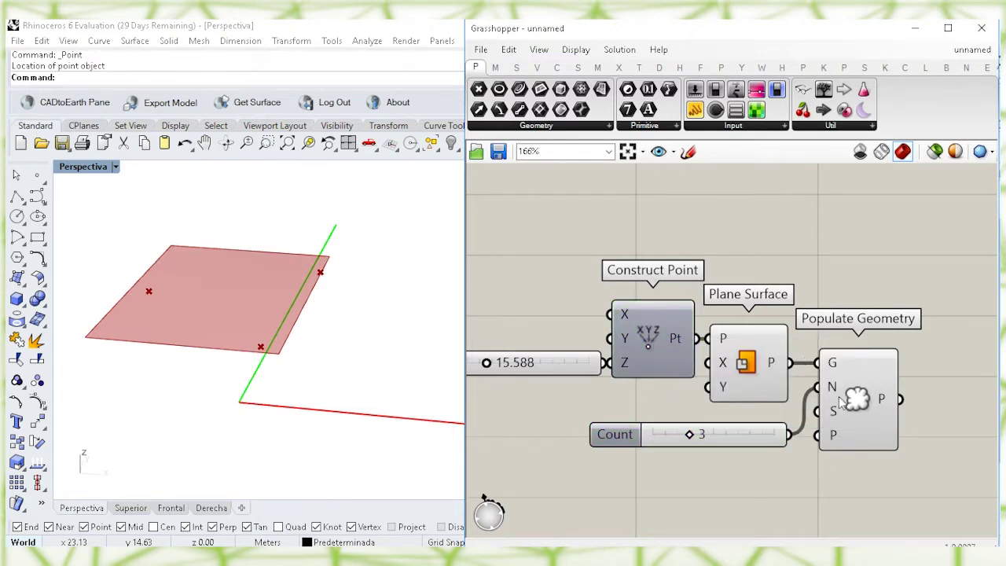
left_click(764, 369)
left_click(847, 413)
Add a Sphere component, feed the Populate Geometry points into its base input (B), and place it well clear of them
right_click_drag(911, 414, 821, 385)
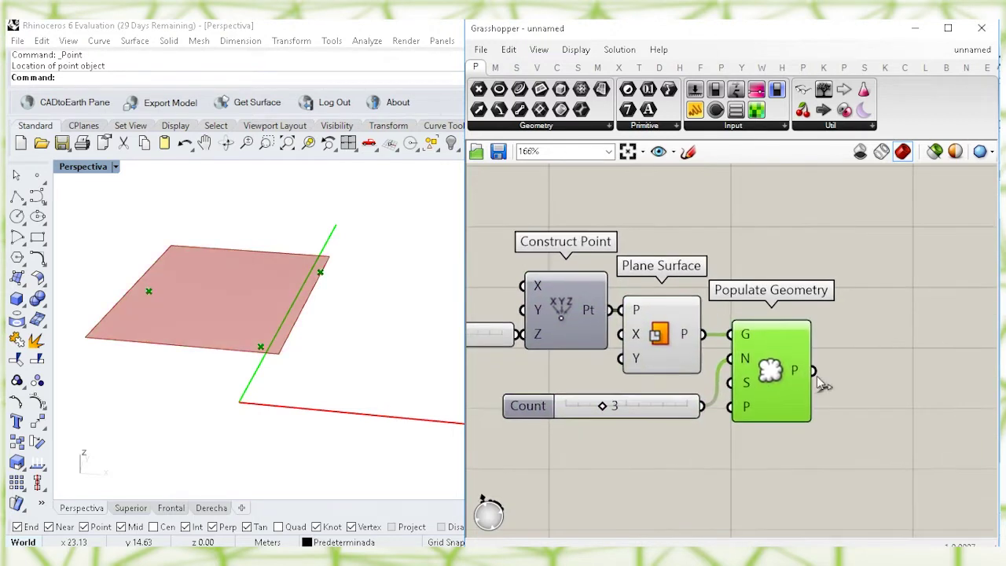
right_click_drag(884, 422, 788, 406)
left_click(801, 411)
double_click(804, 418)
type("sp")
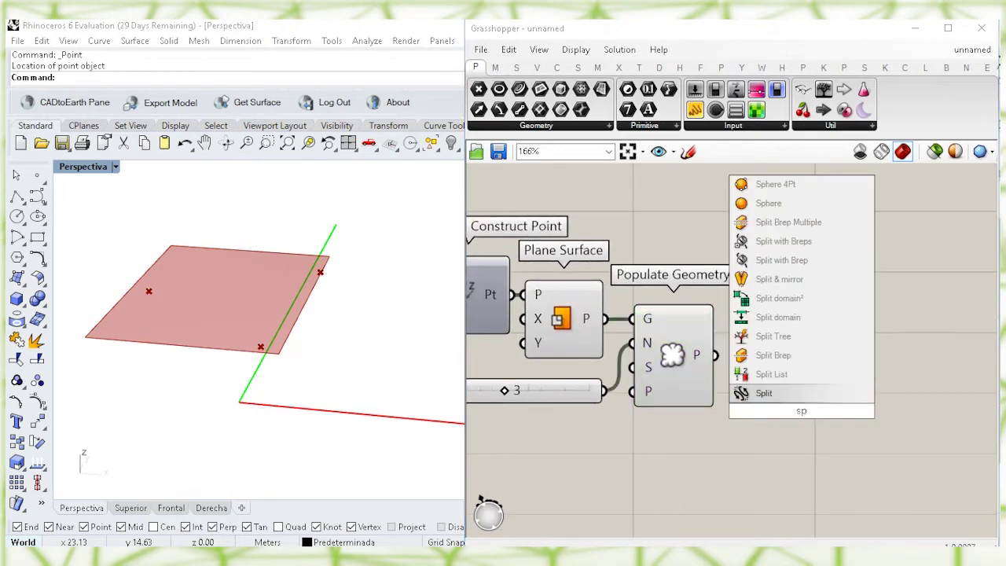
left_click(766, 203)
left_click_drag(781, 408, 810, 379)
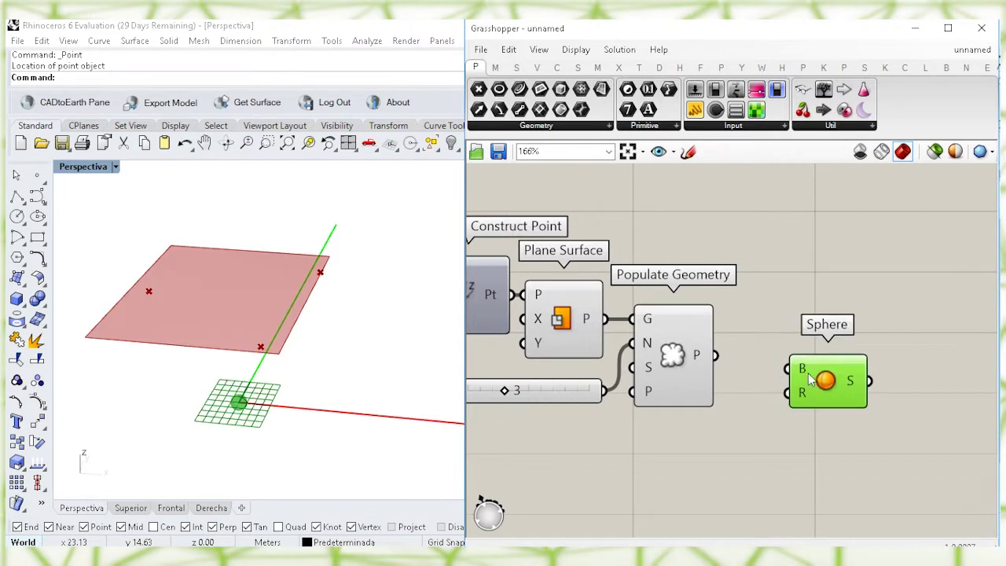
left_click_drag(766, 335, 715, 355)
left_click_drag(835, 386, 874, 376)
left_click(849, 438)
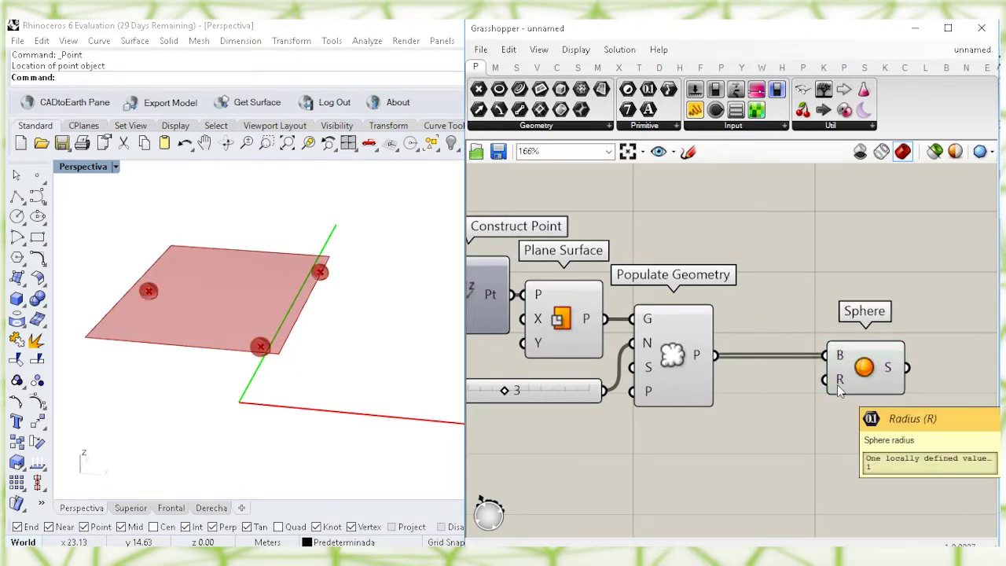
left_click_drag(856, 380, 892, 380)
Add a Random number component below the Sphere, leaving space before it for its inputs
double_click(756, 455)
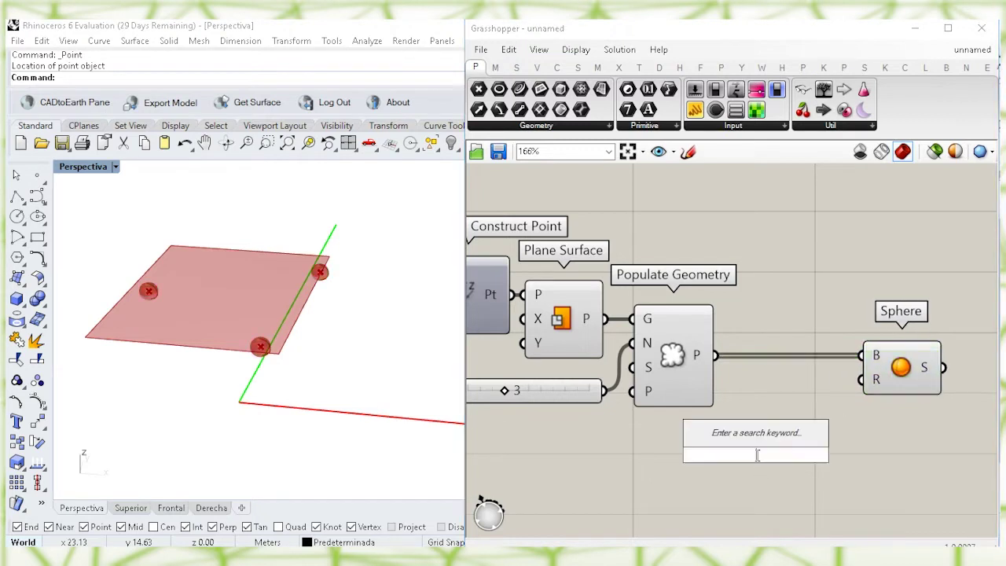
type("rand")
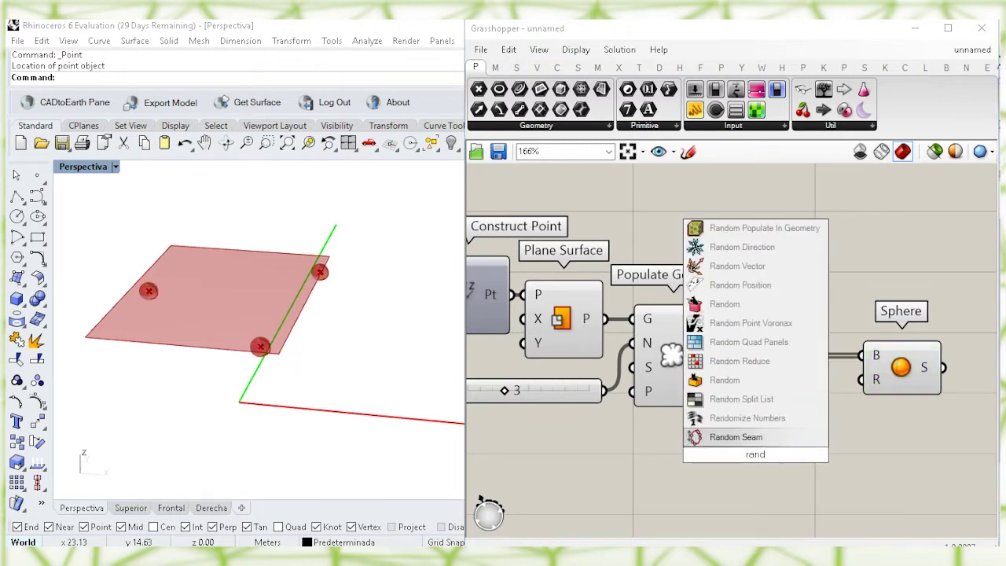
key("Return")
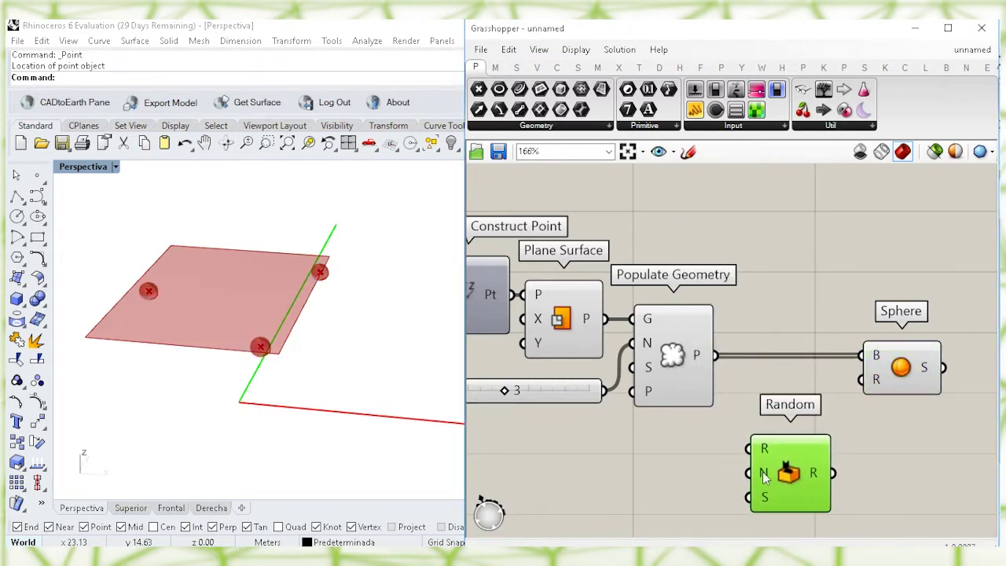
right_click_drag(759, 472, 751, 383)
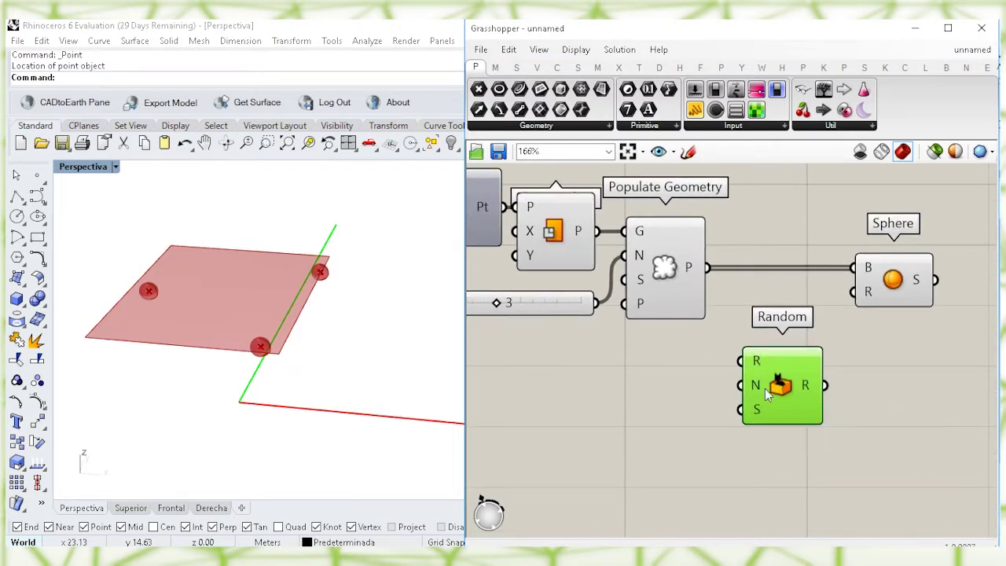
left_click_drag(765, 388, 802, 412)
Add a List Length component, feed it the Populate Geometry points, and connect its result to Random's number input (N)
double_click(667, 411)
type("li")
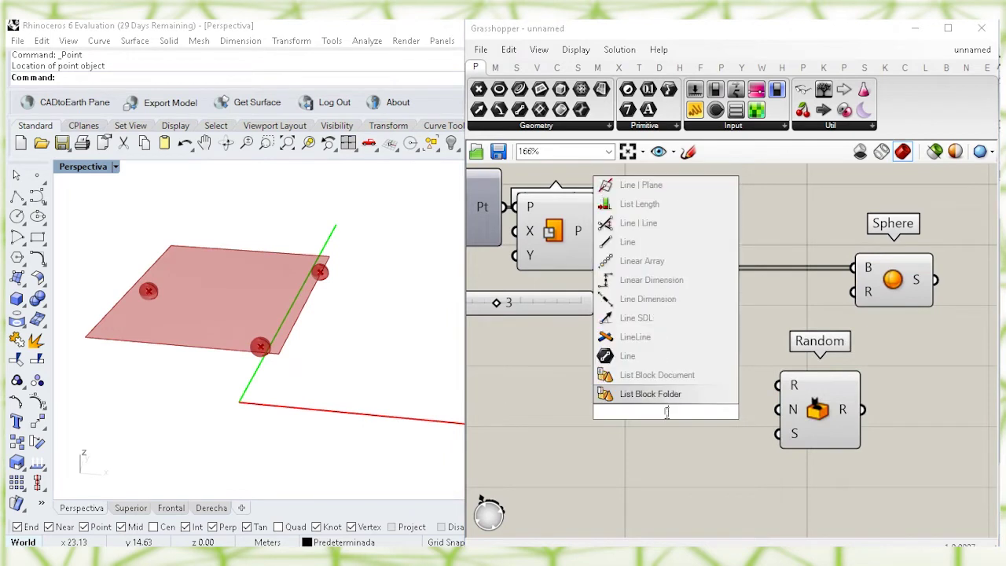
type("st")
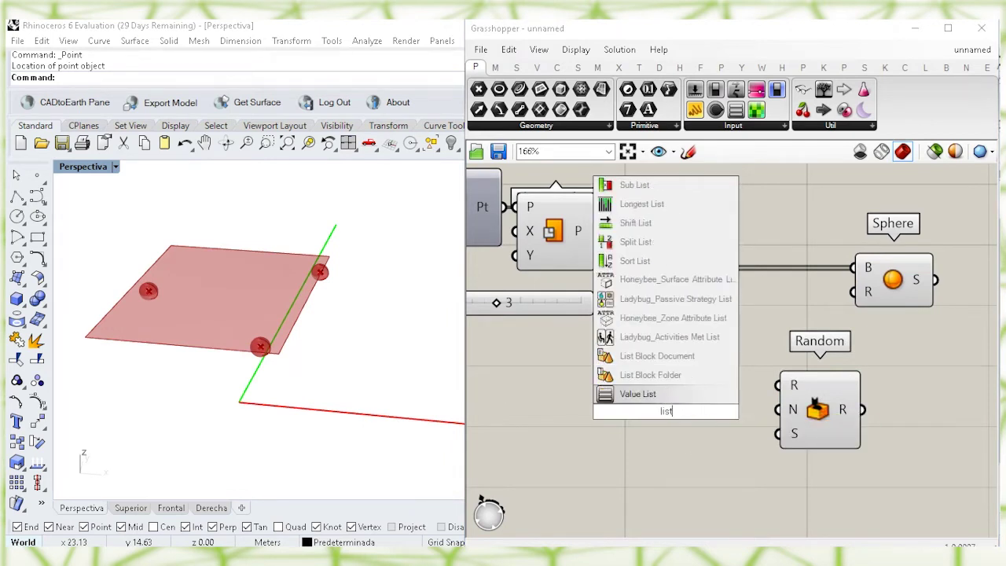
type(" le")
left_click(673, 357)
left_click_drag(708, 268, 721, 404)
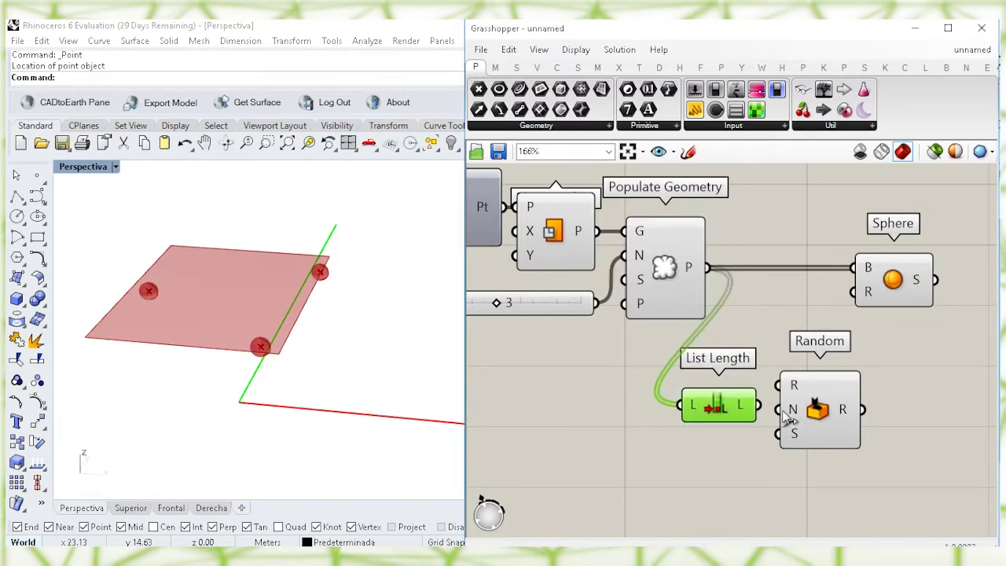
left_click_drag(812, 417, 854, 412)
left_click_drag(720, 405, 768, 407)
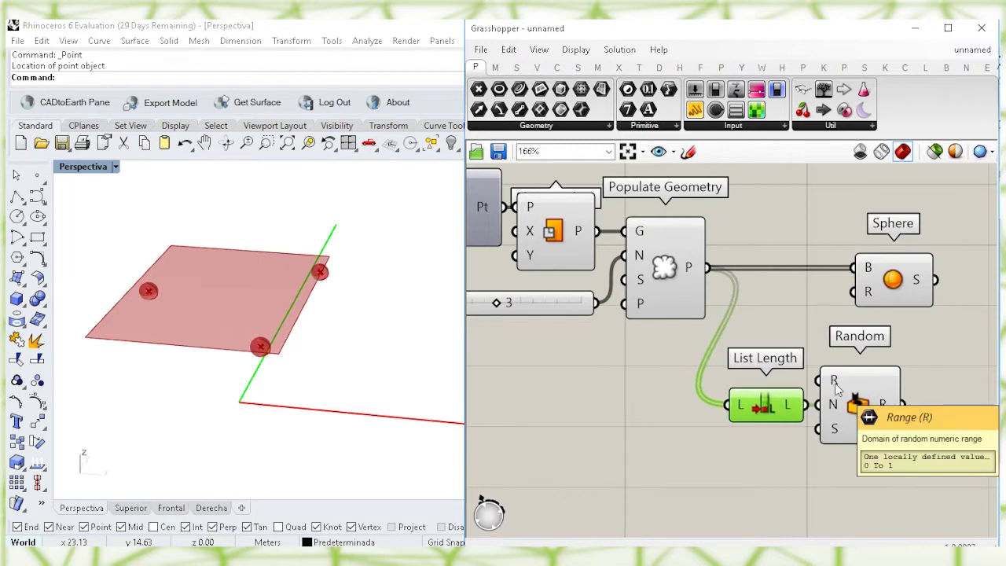
Add a Construct Domain component, connect it to Random's range input (R), and align the components along the wire
double_click(546, 408)
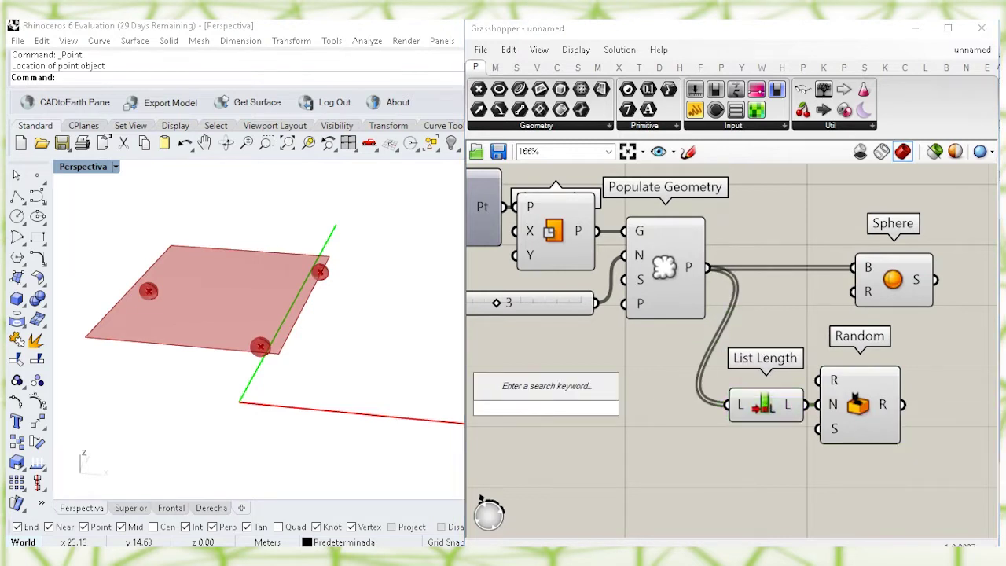
type("constr")
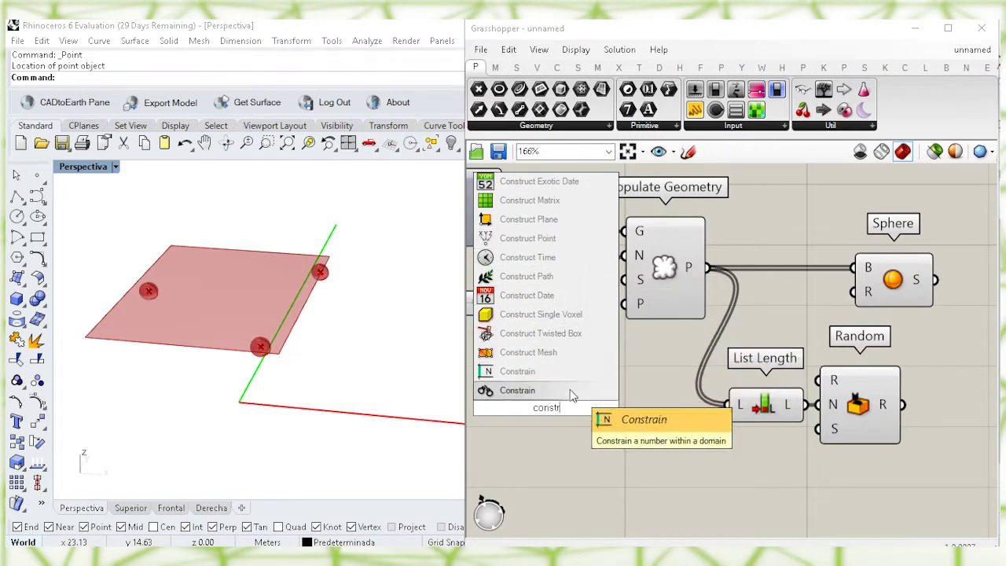
type("u")
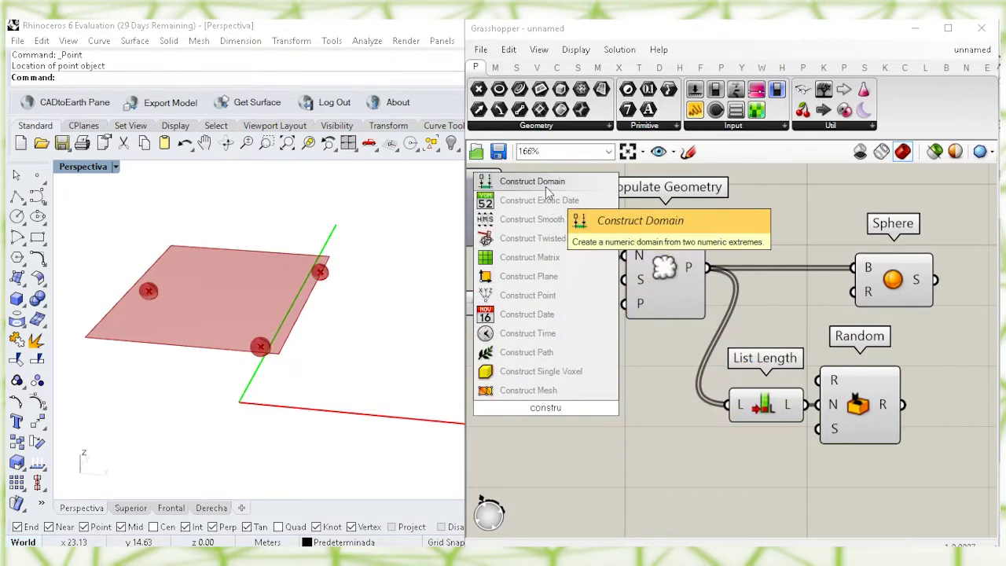
left_click(547, 193)
right_click_drag(639, 424, 701, 423)
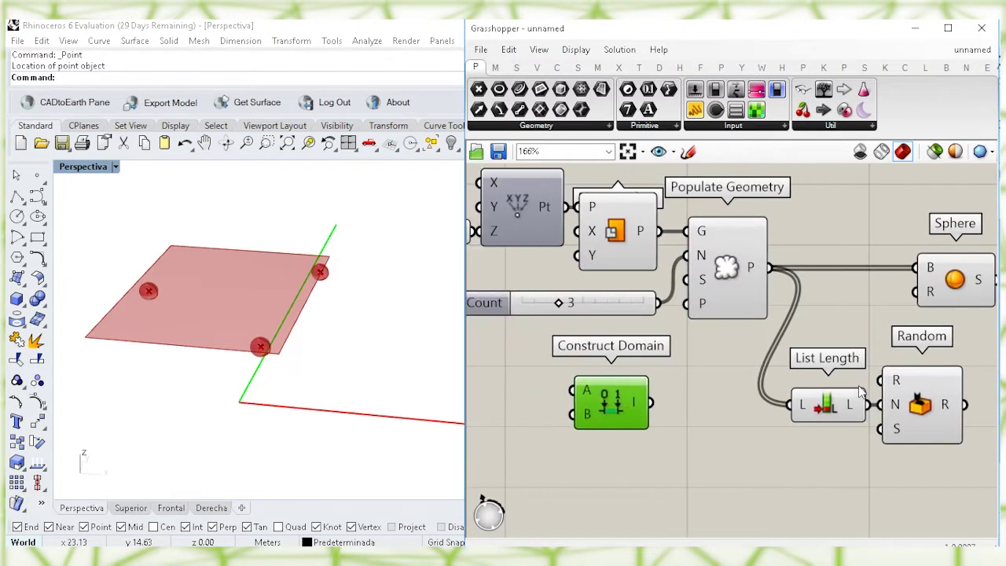
left_click_drag(889, 384, 619, 390)
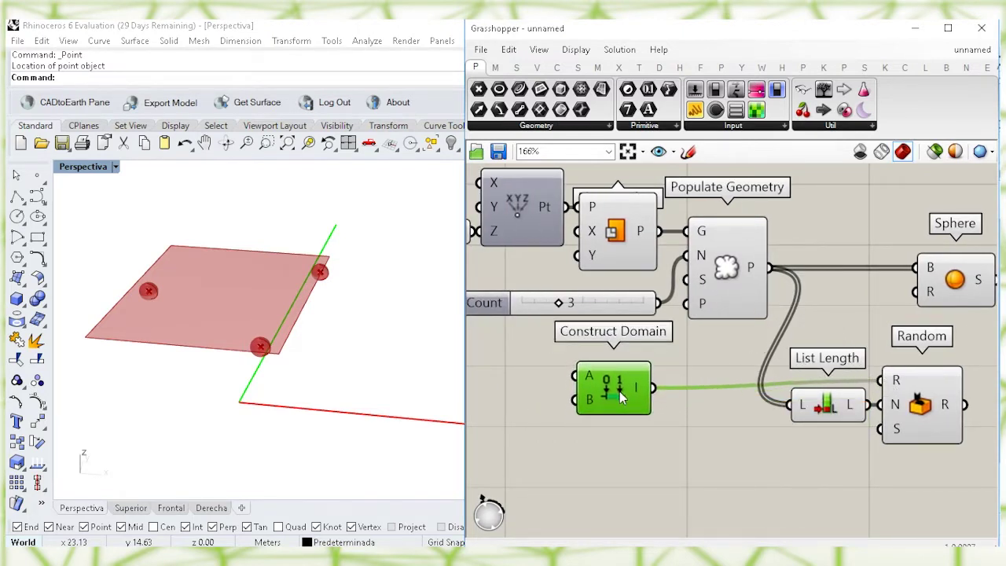
left_click_drag(934, 464, 849, 394)
left_click_drag(942, 414, 941, 424)
left_click(589, 380)
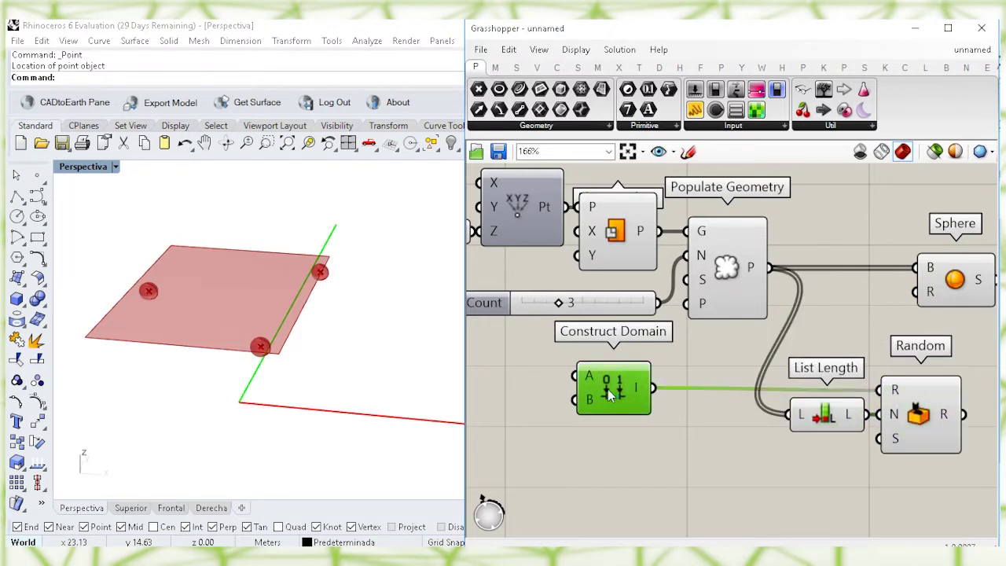
Create a 10.000 number slider and connect it to Construct Domain's start input (A)
double_click(507, 378)
type("10.000")
key("Return")
right_click_drag(581, 431, 743, 440)
left_click(674, 386)
left_click_drag(737, 386, 651, 390)
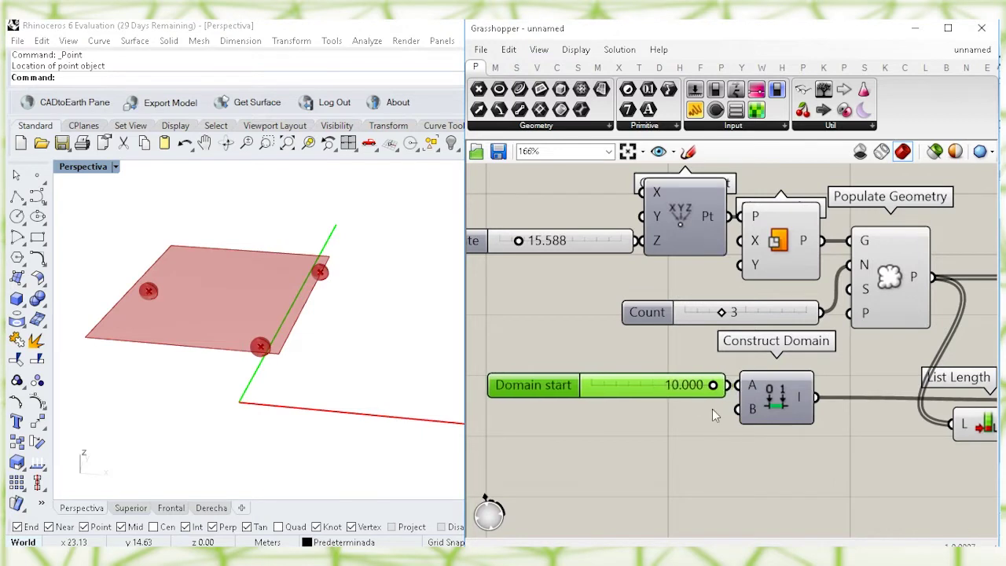
Create a 4.24 number slider and connect it to Construct Domain's end input (B)
left_click(595, 443)
double_click(595, 442)
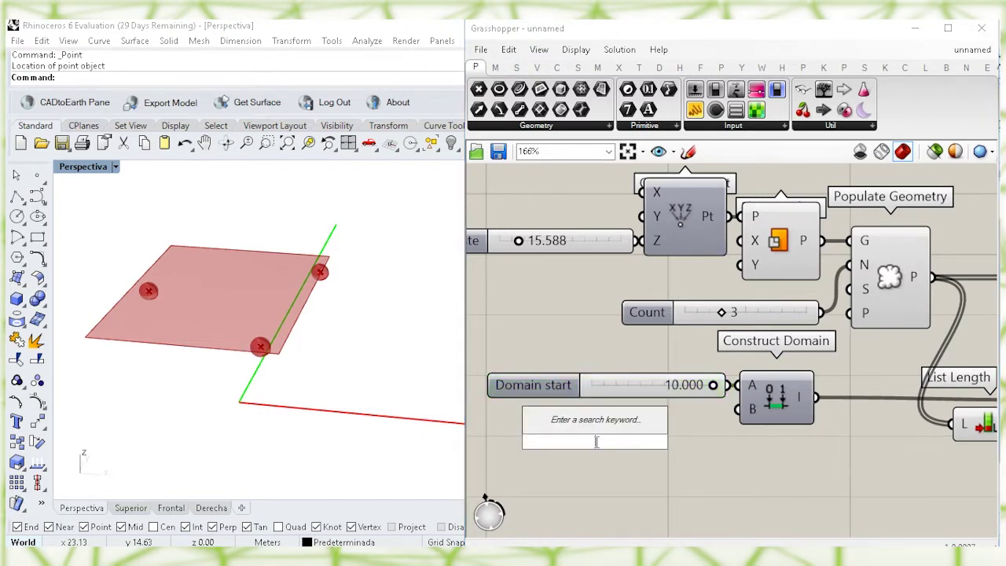
type("4.24")
key("Return")
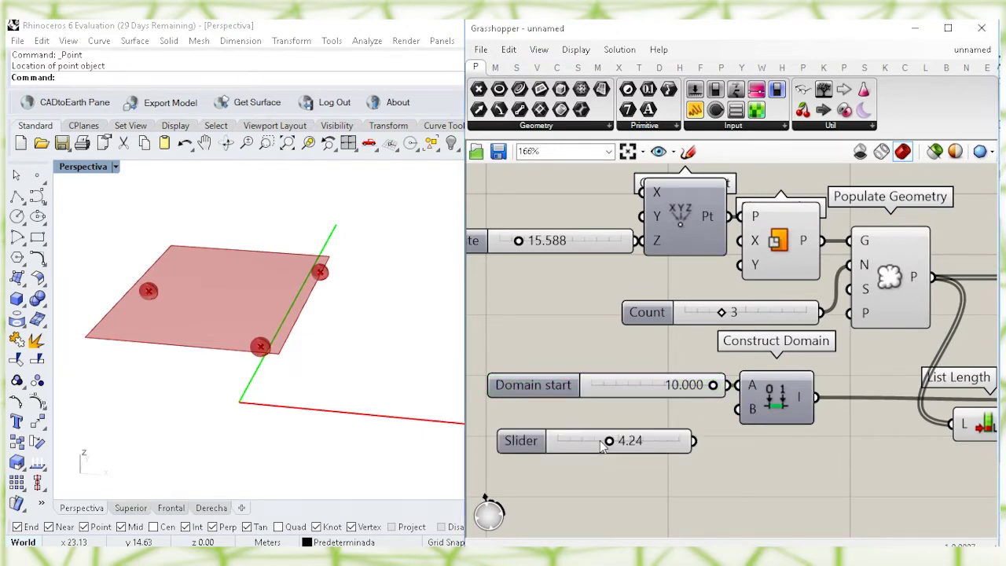
left_click_drag(743, 409, 693, 413)
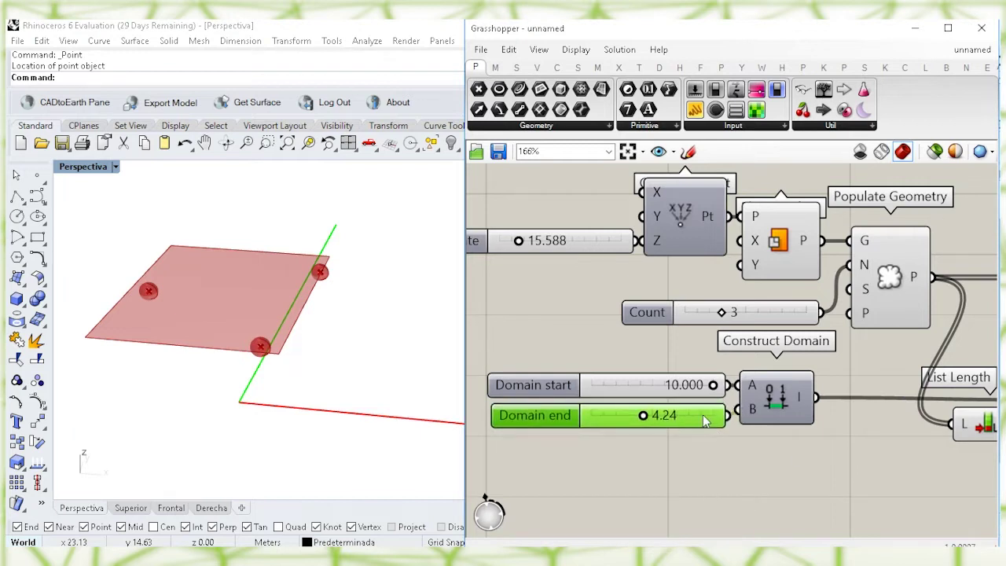
Move the Sphere component away from Random and connect the Random output to the Sphere's radius input (R)
right_click_drag(866, 445, 696, 446)
right_click_drag(940, 429, 818, 431)
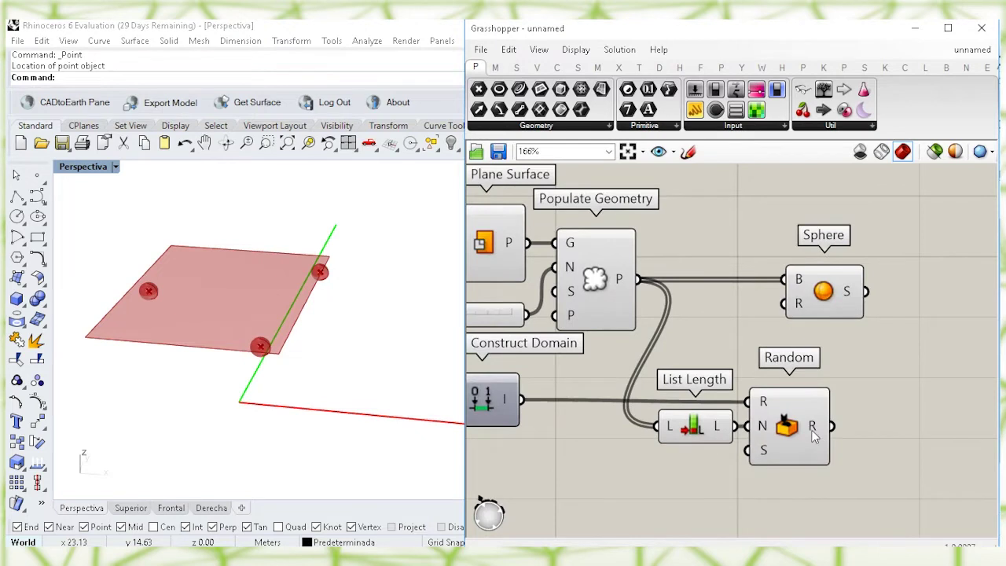
left_click_drag(821, 302, 905, 303)
left_click_drag(859, 357, 833, 425)
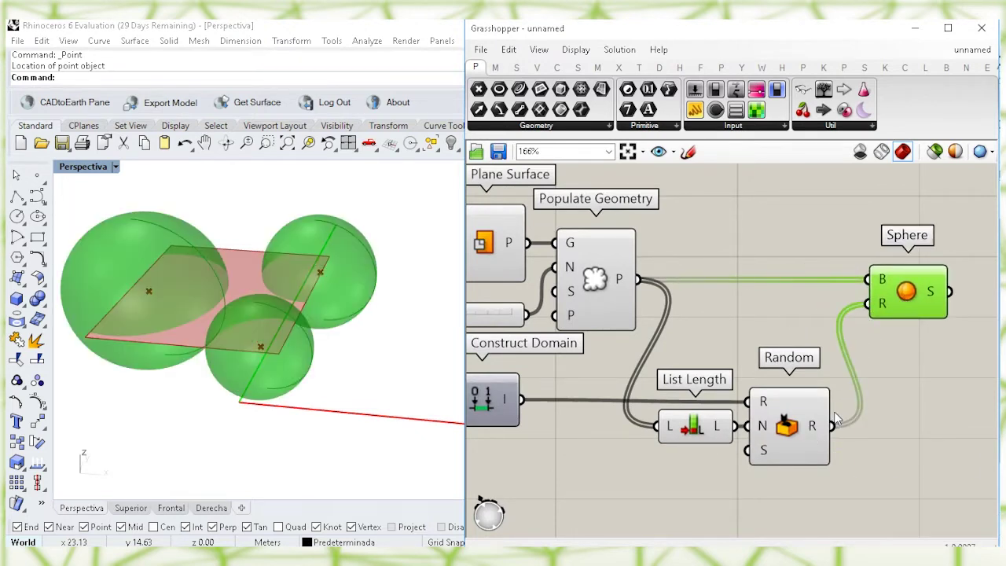
left_click(898, 418)
Turn off the preview of the Plane Surface and Populate Geometry components, selecting them together with Construct Domain and the Count slider
left_click(605, 285)
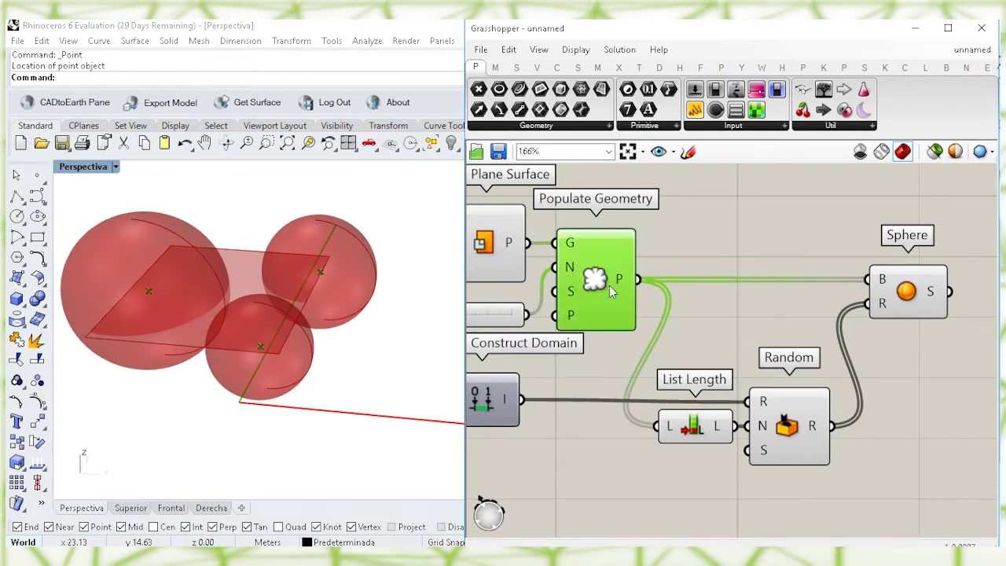
right_click_drag(606, 286, 766, 309)
left_click(773, 467)
left_click_drag(757, 491, 612, 227)
right_click(838, 241)
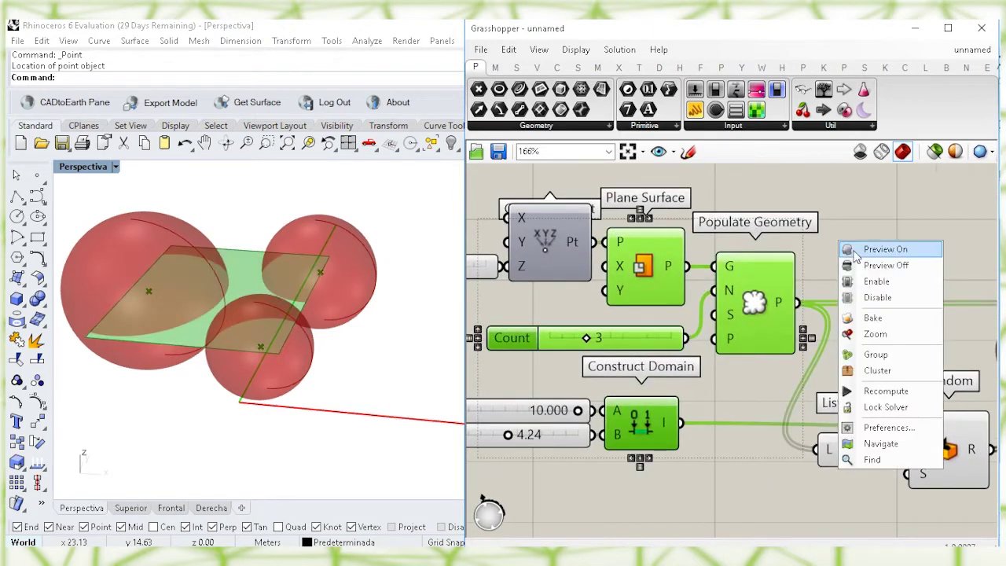
left_click(867, 262)
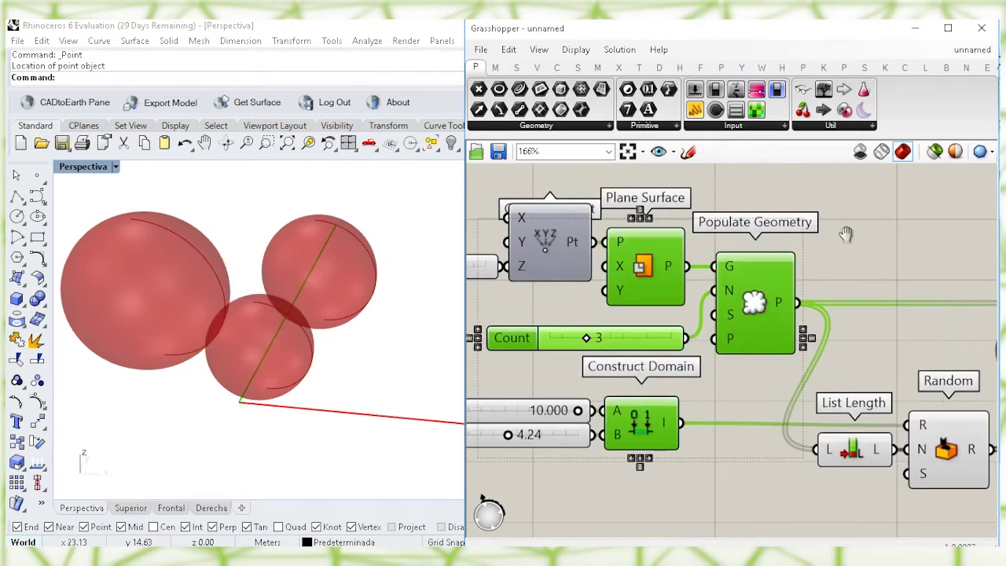
Add a Partition List component after Sphere and connect Sphere's output to its list input (L)
right_click_drag(878, 248, 714, 226)
left_click(777, 424)
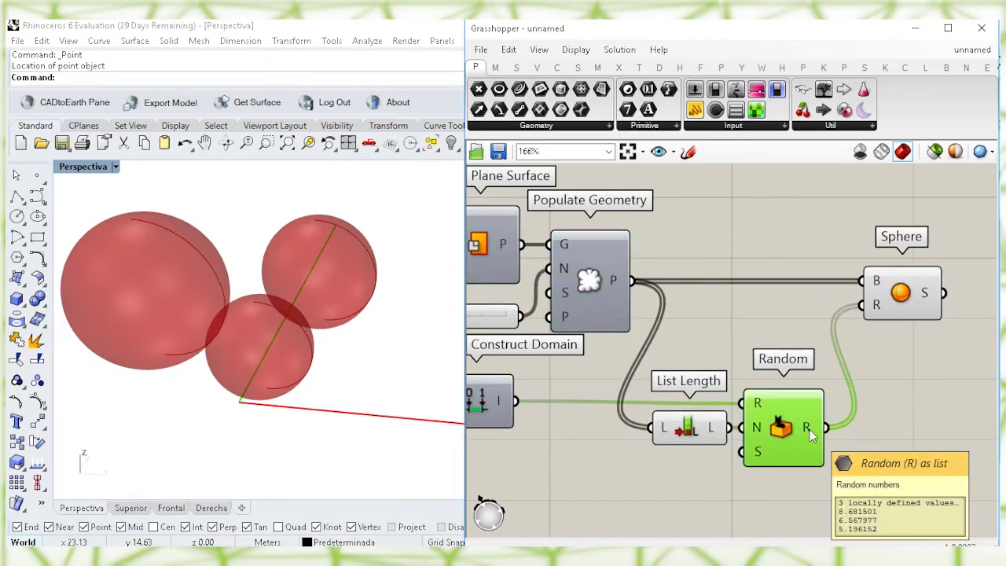
left_click(913, 310)
left_click(896, 356)
right_click_drag(896, 356, 759, 396)
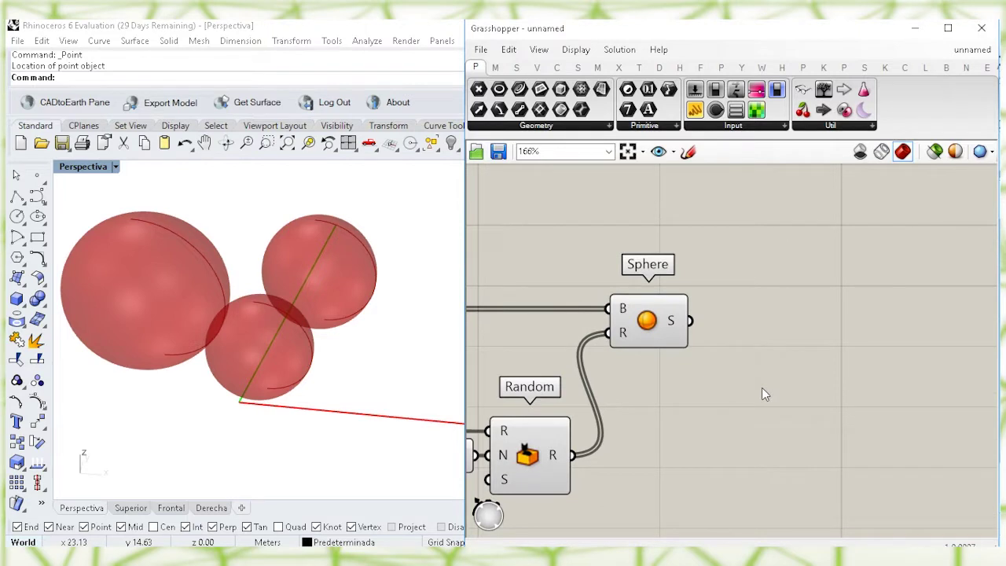
double_click(761, 389)
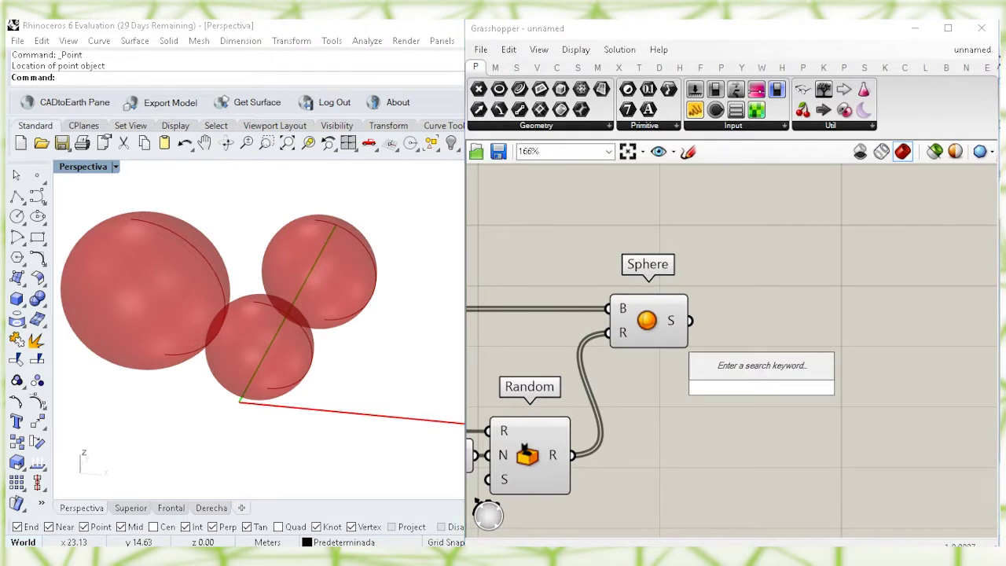
type("list pa")
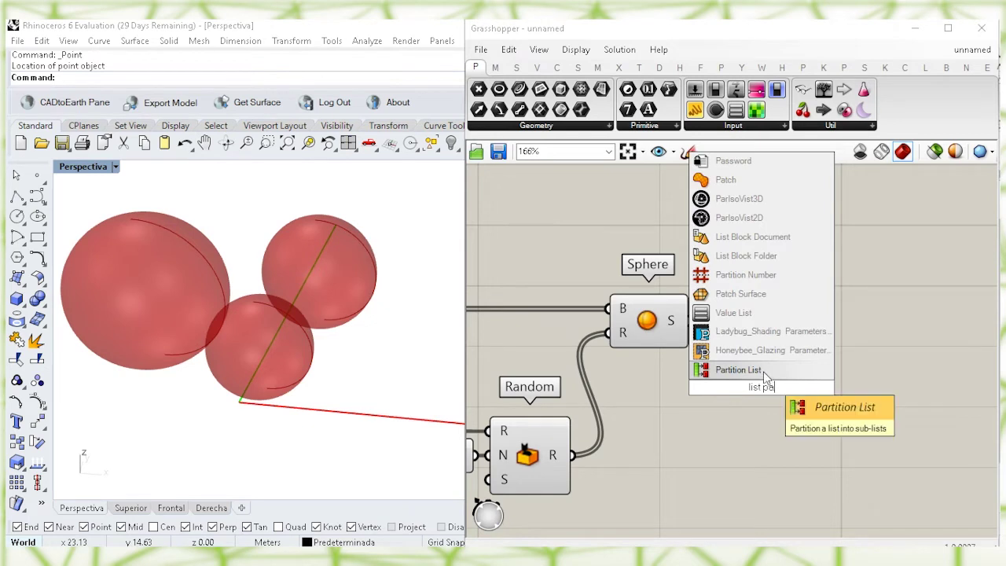
left_click(766, 371)
left_click(657, 326)
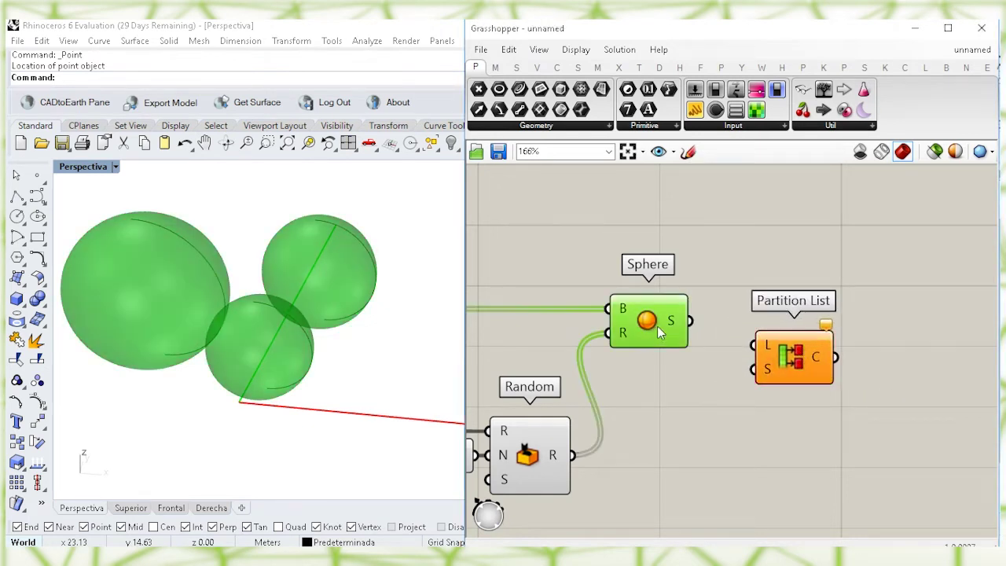
left_click_drag(690, 320, 800, 337)
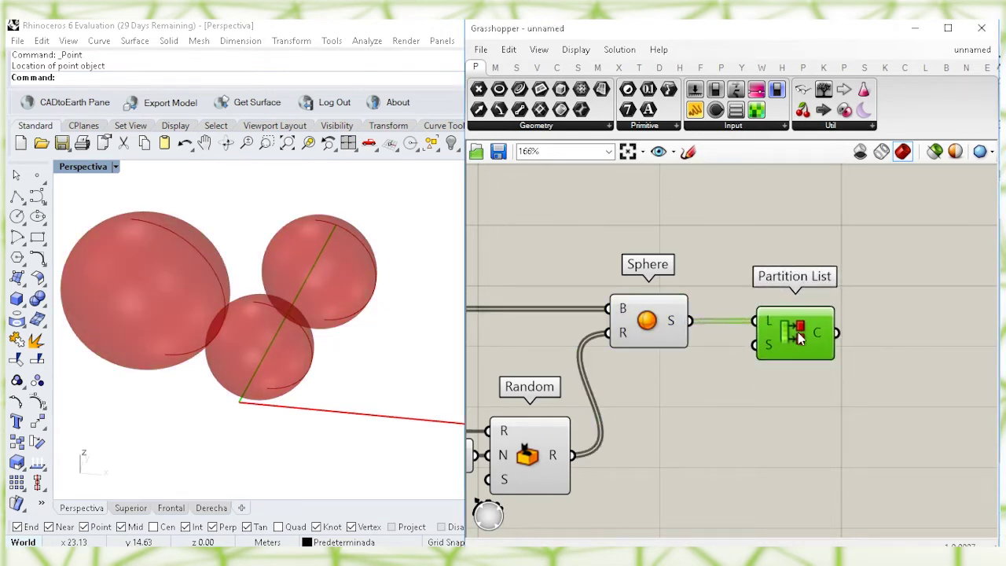
Connect the Count slider that feeds Populate Geometry to Partition List's size input (S)
right_click_drag(627, 367, 850, 353)
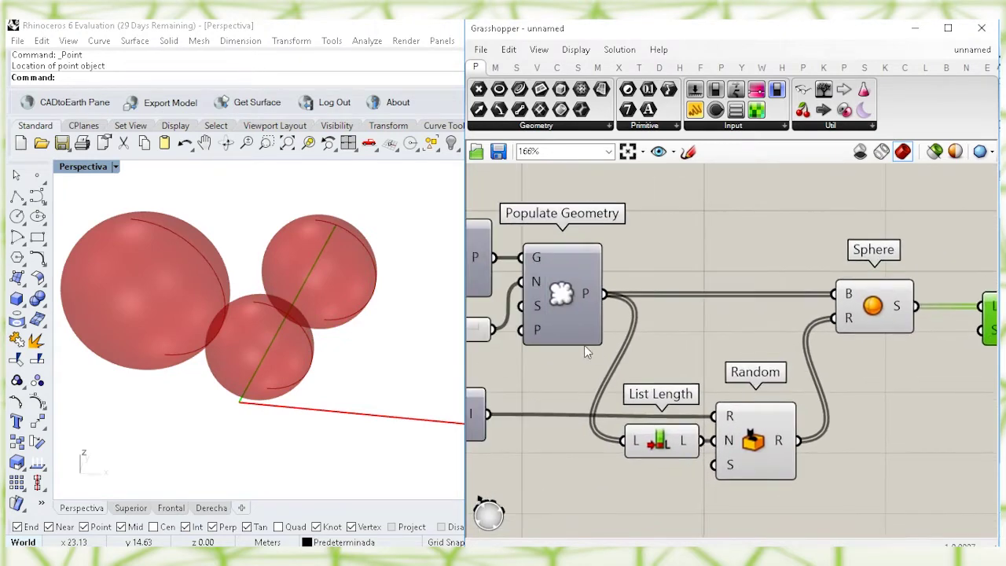
right_click_drag(584, 345, 669, 344)
left_click(507, 337)
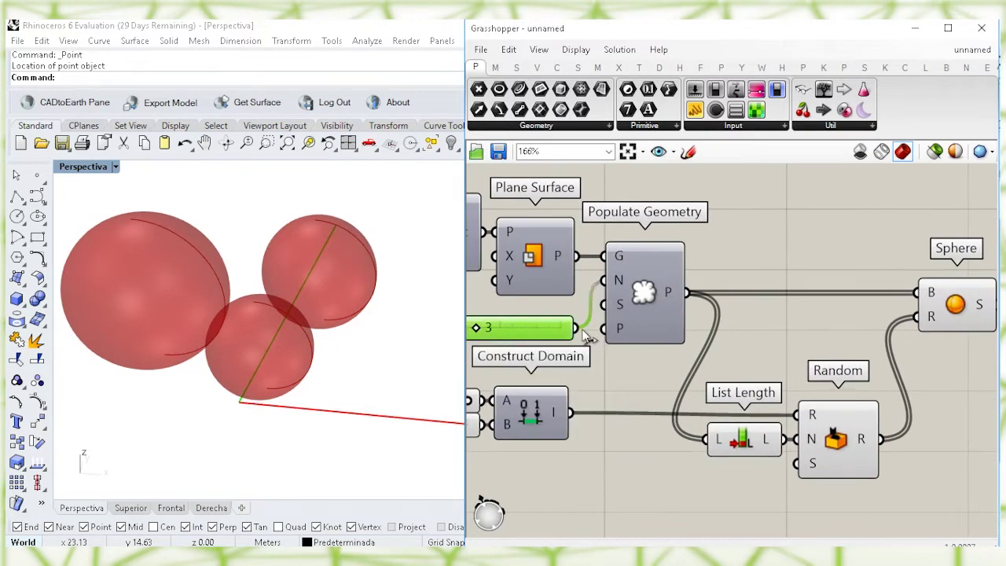
left_click_drag(582, 334, 965, 336)
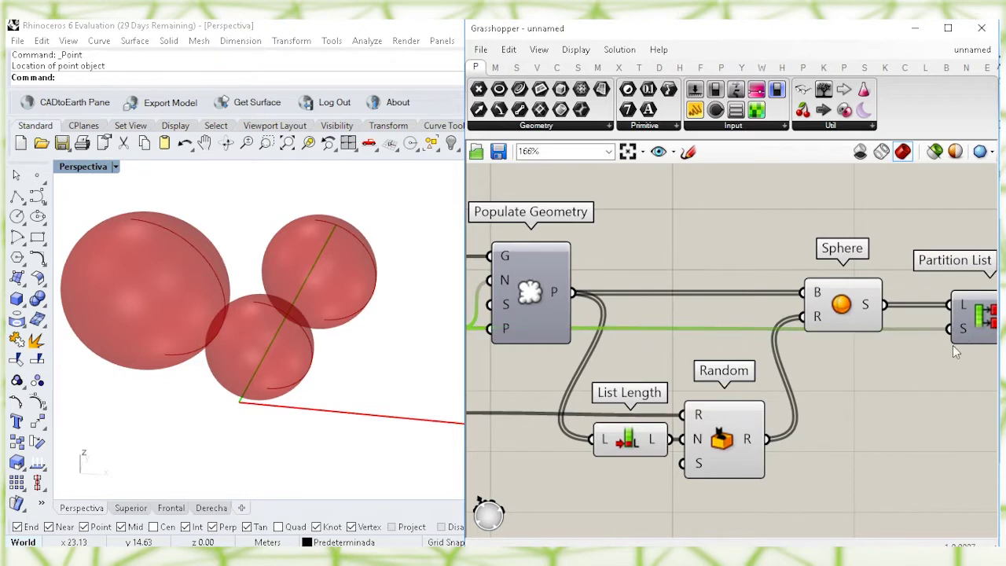
Add a List Item component beside Partition List and connect the chunks output (C) to its list input (L)
right_click_drag(954, 351, 702, 362)
left_click(802, 314)
double_click(798, 376)
type("lis")
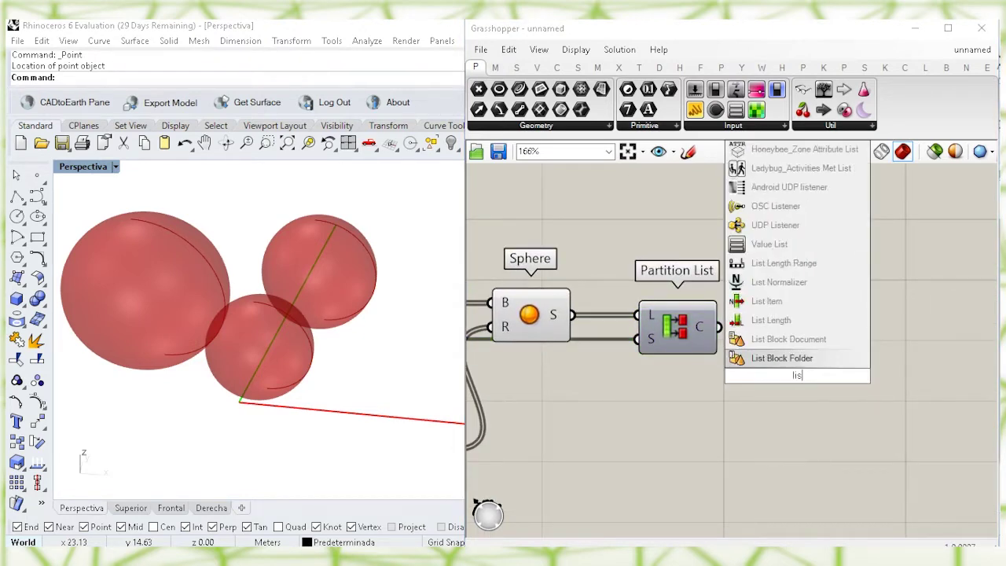
type("t item")
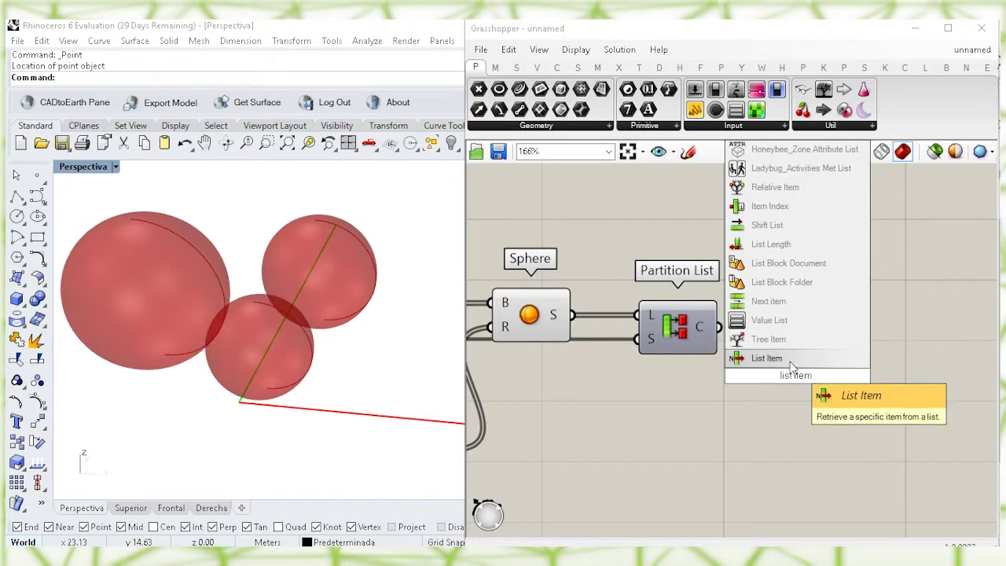
left_click(761, 359)
right_click_drag(781, 351, 783, 340)
left_click_drag(752, 328, 757, 337)
left_click_drag(797, 361, 774, 337)
left_click(772, 423)
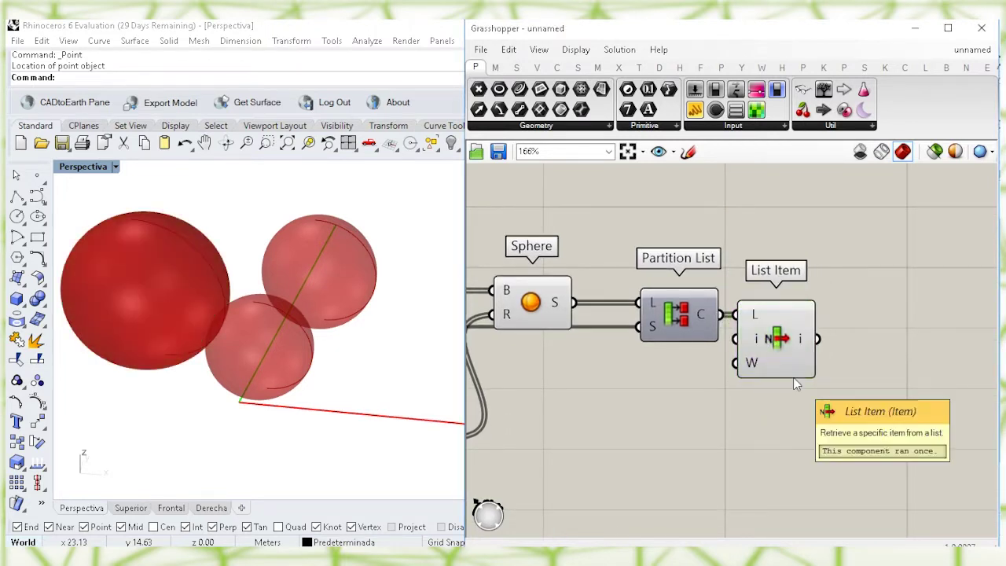
Add the extra outputs +1 and +2 to the List Item component
scroll(810, 358, "up", 4)
scroll(819, 326, "up", 1)
left_click(775, 410)
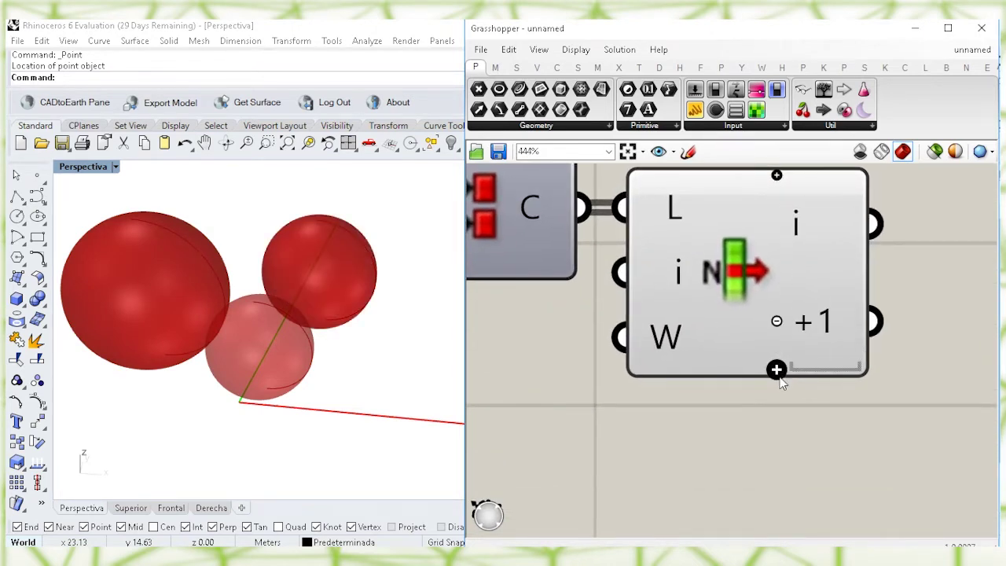
left_click(776, 370)
scroll(776, 432, "down", 4)
left_click(762, 376)
left_click(757, 392)
scroll(861, 367, "down", 1)
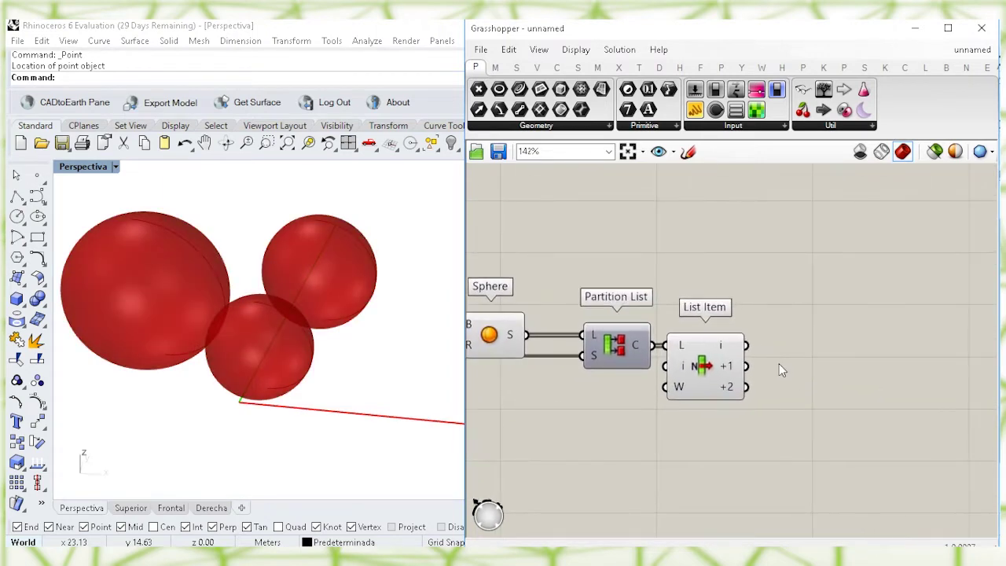
Add a Geometry parameter beside List Item and connect List Item's first output (i) to it
double_click(785, 346)
type("geo")
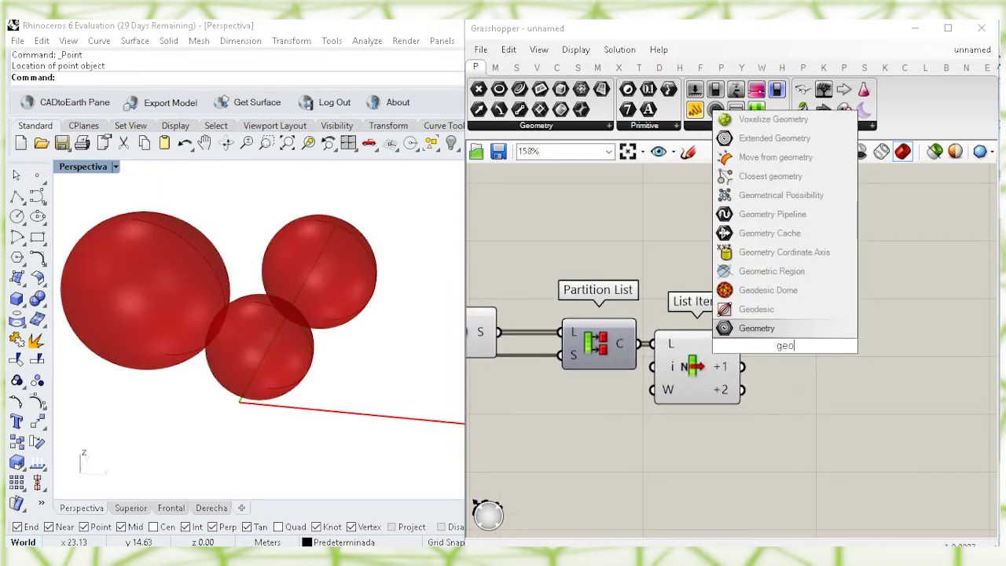
left_click(787, 334)
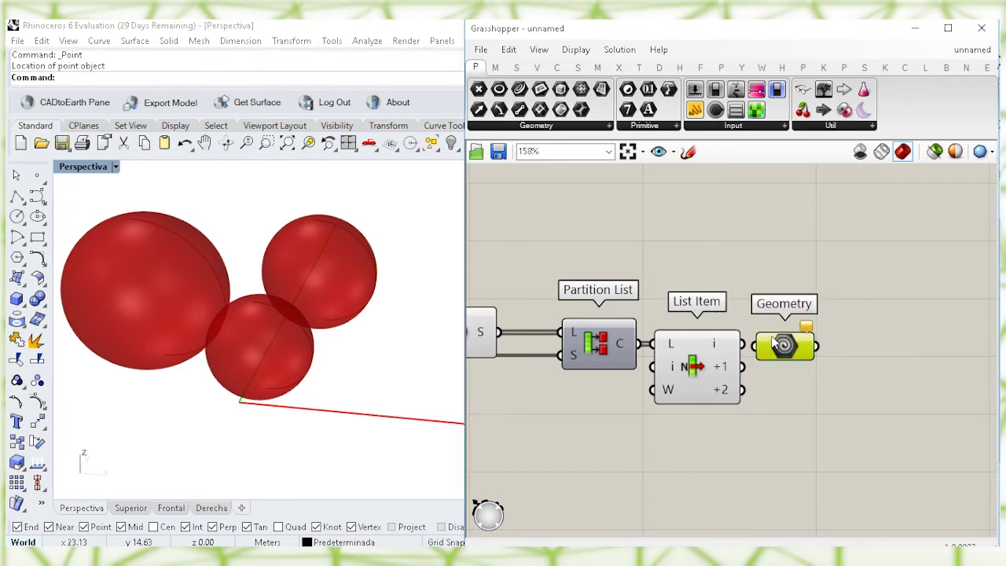
left_click_drag(789, 342, 792, 350)
left_click(782, 383)
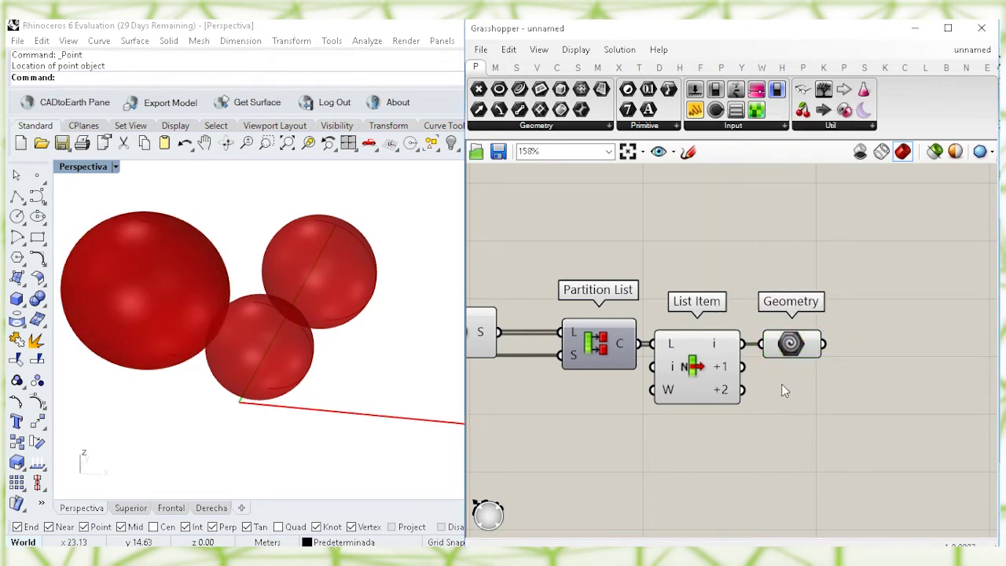
Turn off the preview of the List Item and Sphere components
left_click(696, 369)
right_click(697, 367)
left_click(733, 394)
right_click_drag(517, 361, 617, 360)
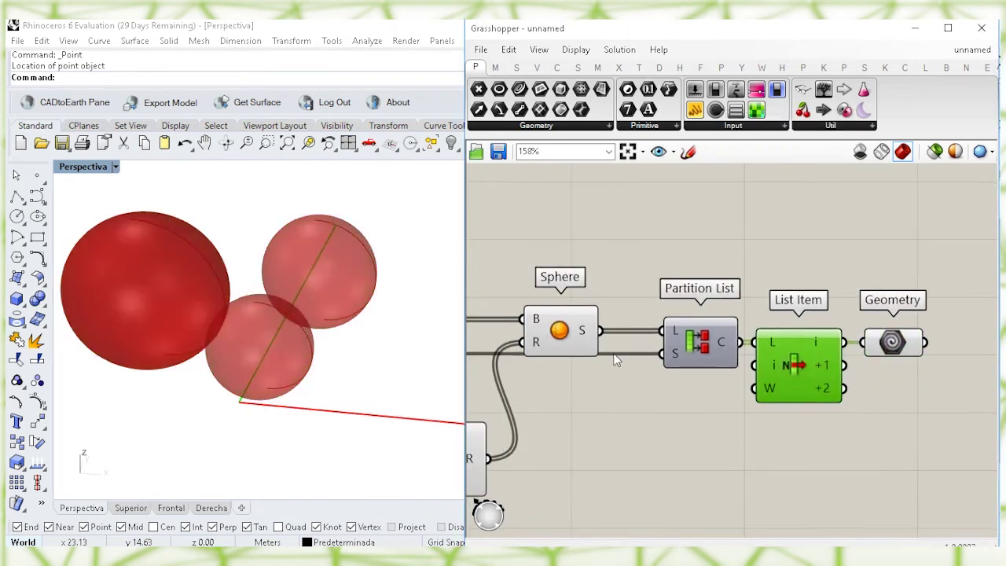
left_click(559, 332)
right_click(559, 331)
left_click(610, 360)
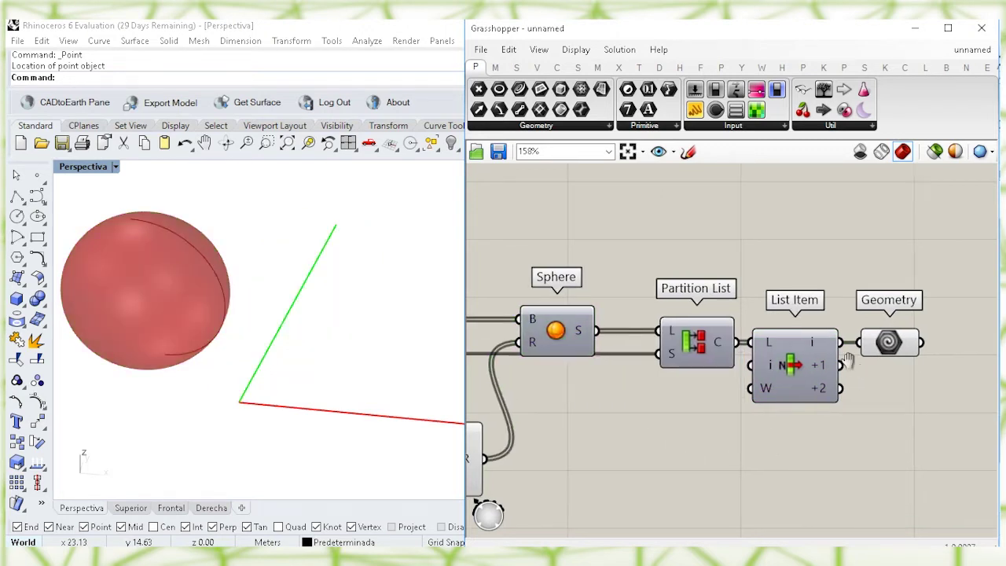
Move the Geometry parameter farther away from the List Item component
right_click_drag(884, 369, 804, 369)
left_click(810, 352)
left_click_drag(777, 364, 825, 346)
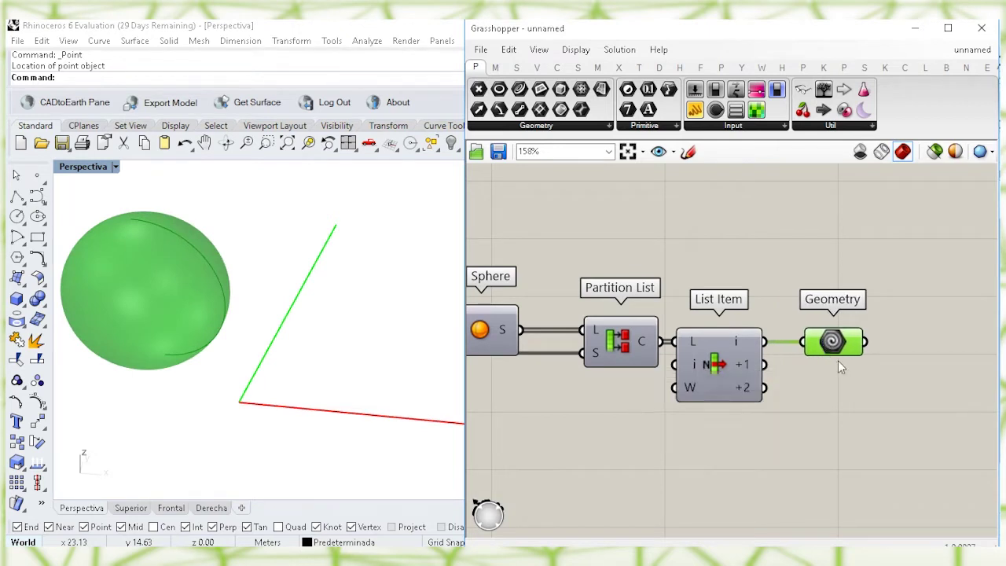
Add a second Populate Geometry component and connect the Geometry parameter to its geometry input (G)
right_click_drag(838, 360, 656, 375)
double_click(789, 405)
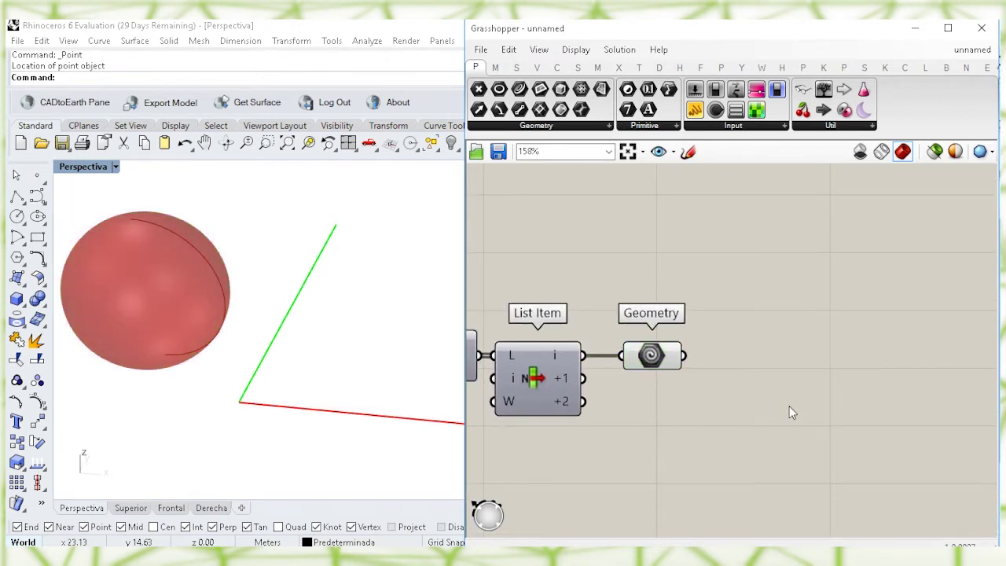
type("pop")
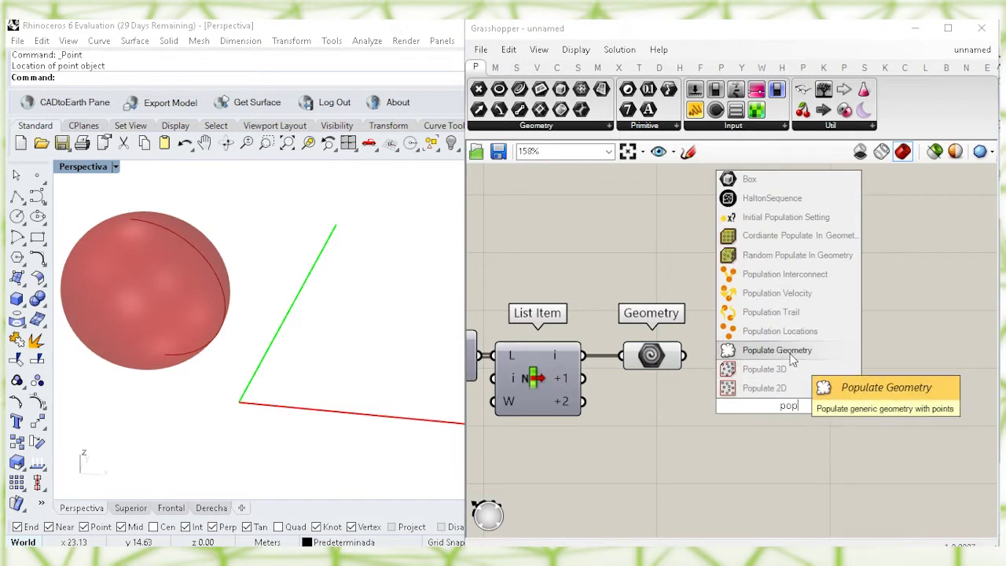
left_click(792, 353)
left_click_drag(786, 385, 826, 382)
left_click(669, 363)
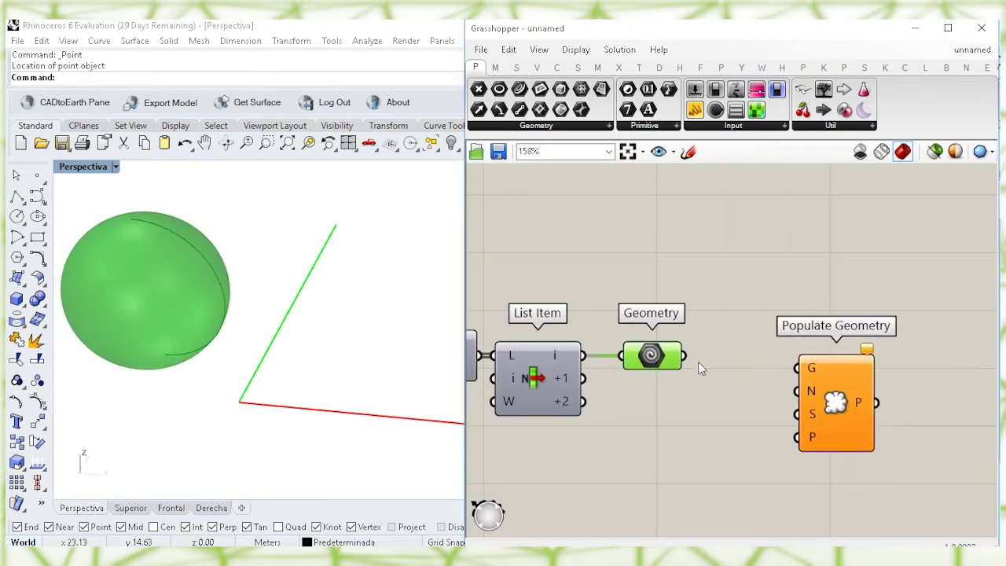
left_click_drag(684, 356, 877, 367)
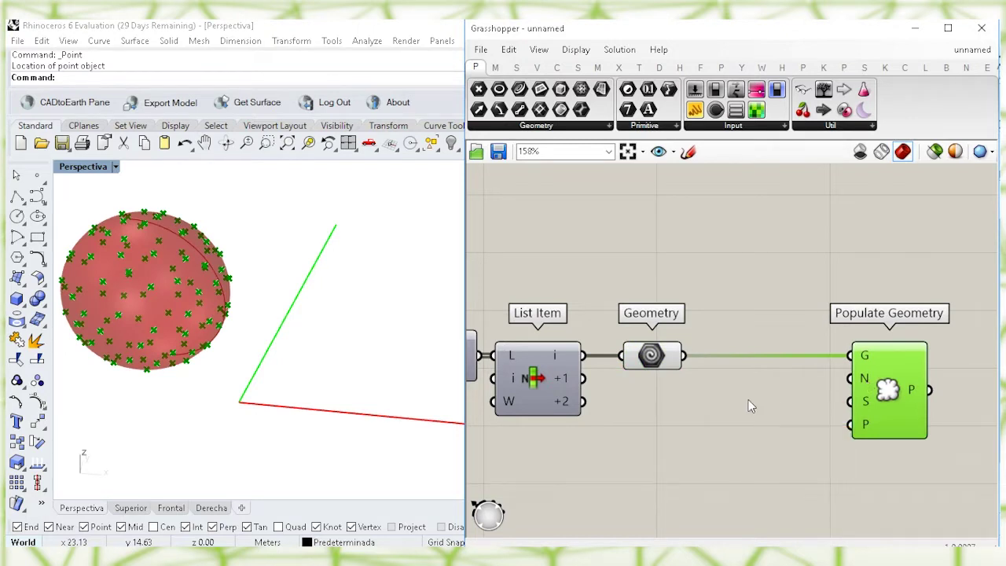
Create a number slider set to 45 and connect it to the new Populate Geometry's count input (N)
double_click(704, 411)
type("45")
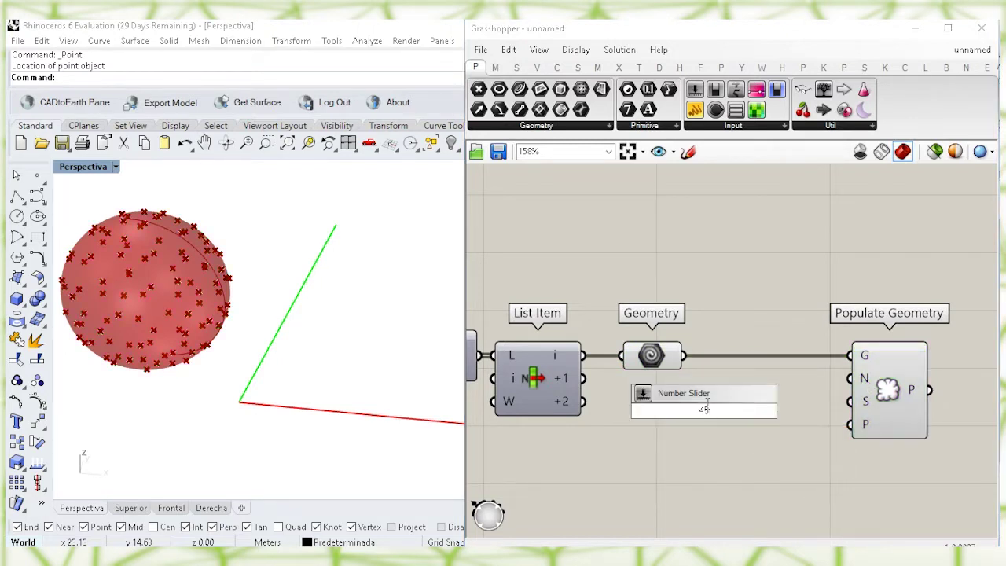
key("Return")
left_click_drag(855, 382, 782, 389)
left_click_drag(907, 389, 925, 389)
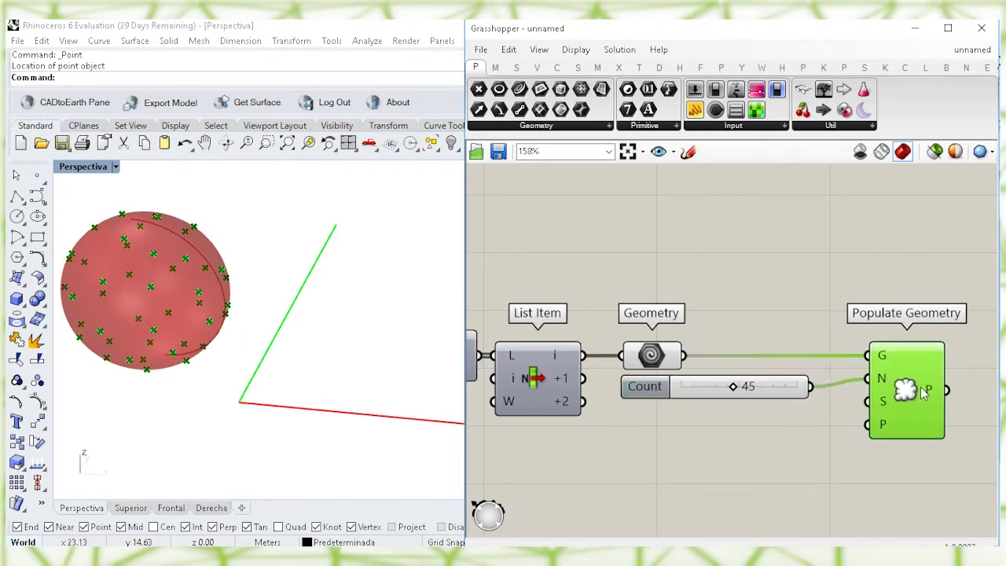
left_click(767, 458)
right_click_drag(771, 439, 689, 436)
left_click_drag(860, 466, 606, 359)
left_click(759, 297)
Add a Bounding Box component below Populate Geometry and connect the Geometry parameter to its content input (C)
right_click_drag(860, 363, 767, 360)
double_click(883, 406)
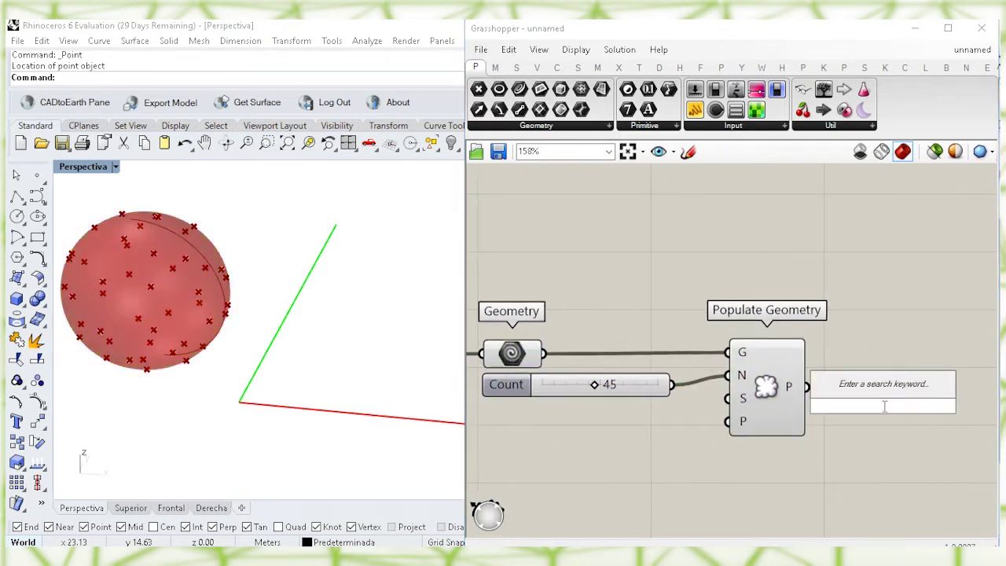
type("bb")
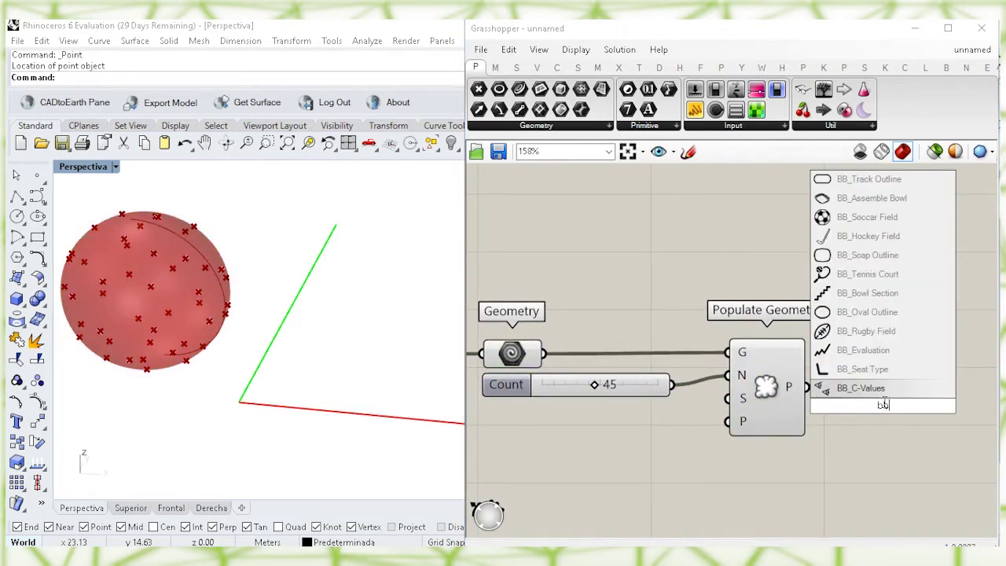
type("ox")
key("Return")
left_click_drag(884, 408, 765, 515)
right_click_drag(773, 504, 795, 406)
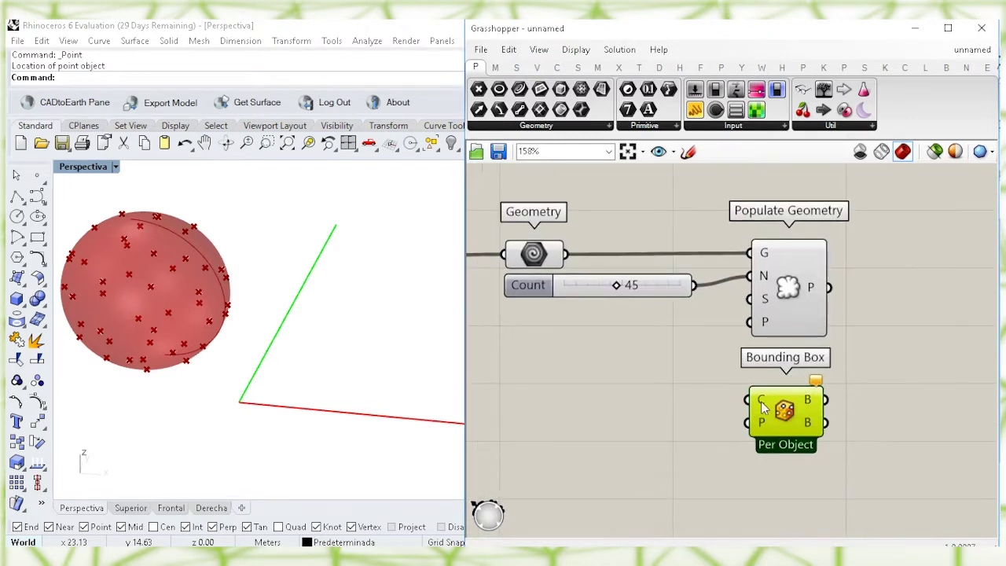
right_click_drag(585, 348, 661, 348)
left_click_drag(641, 254, 867, 419)
right_click_drag(396, 379, 320, 334)
mouse_move(330, 307)
right_mouse_down()
mouse_move(327, 316)
mouse_move(334, 304)
right_mouse_up()
right_click_drag(318, 353, 313, 366, "shift")
scroll(319, 333, "up", 2)
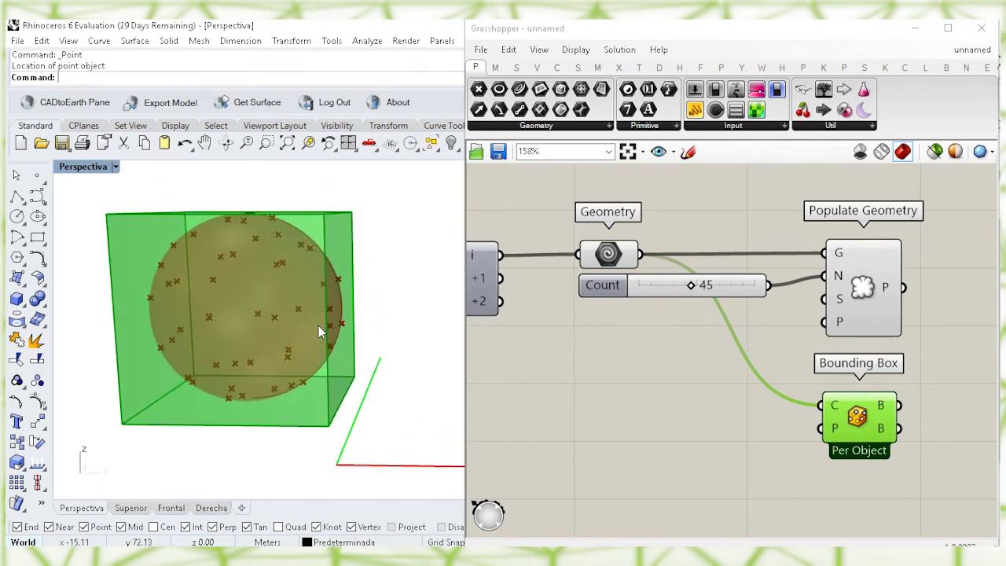
Add a Voronoi 3D component, connecting Populate Geometry's points to input P and Bounding Box's first box output to input B
right_click_drag(833, 409, 764, 402)
left_click(879, 374)
right_click_drag(879, 380, 789, 384)
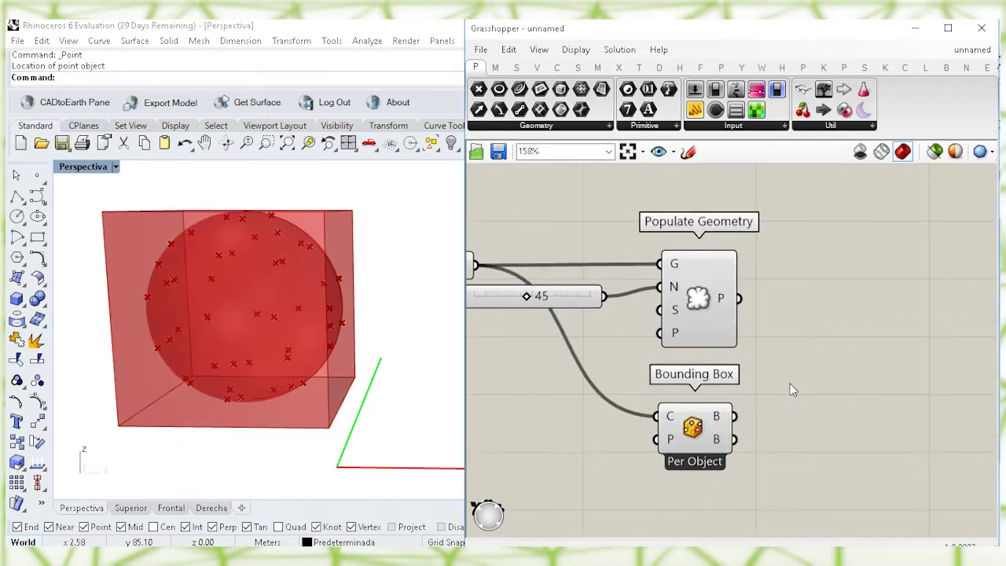
double_click(790, 383)
type("vor")
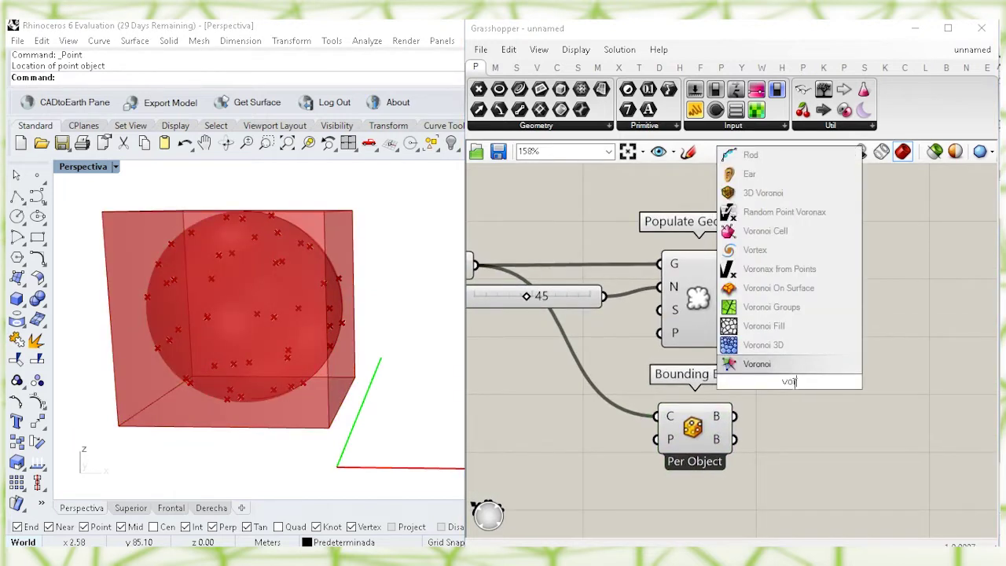
left_click(794, 348)
left_click_drag(792, 389, 849, 364)
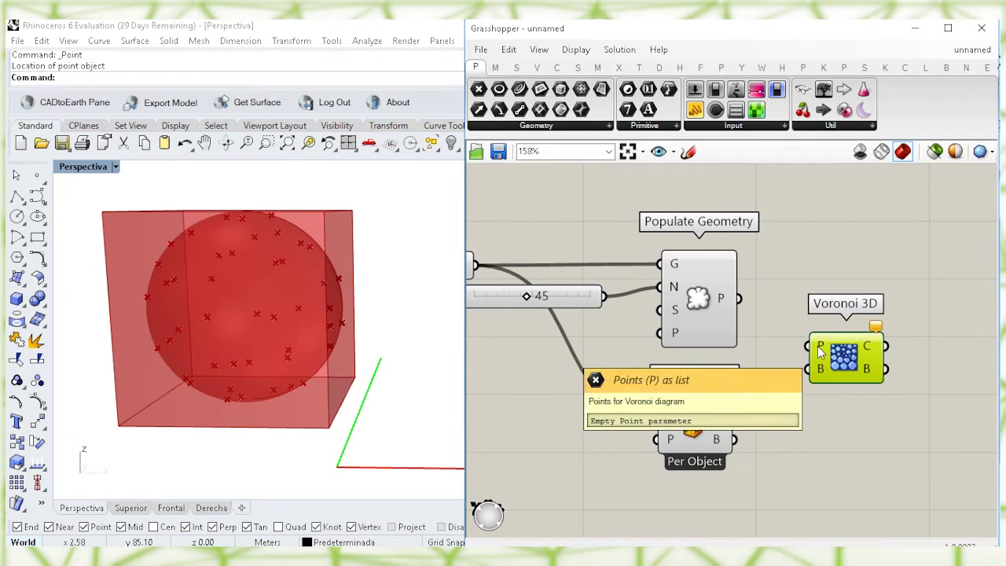
left_click(700, 311)
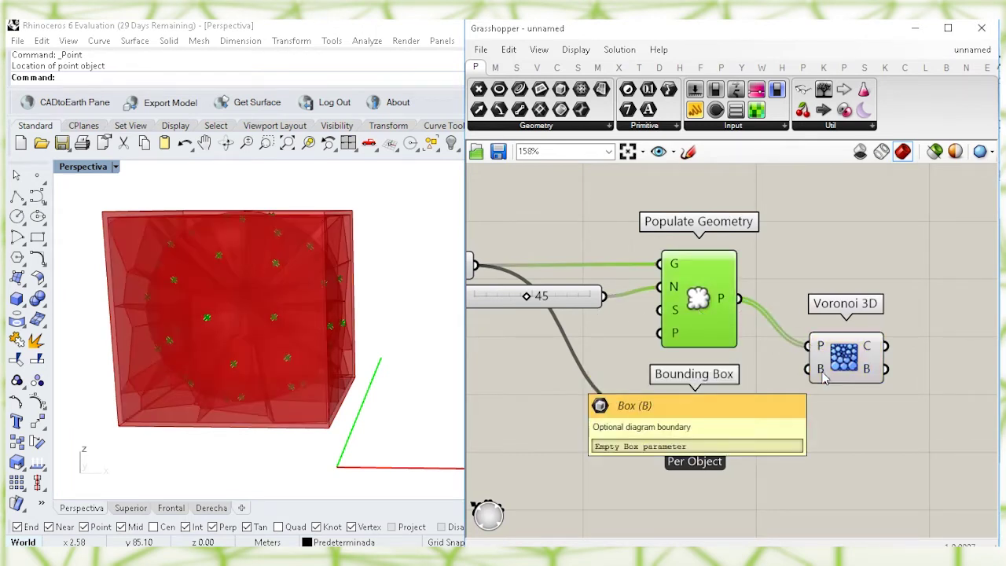
left_click_drag(729, 418, 789, 385)
left_click(795, 326)
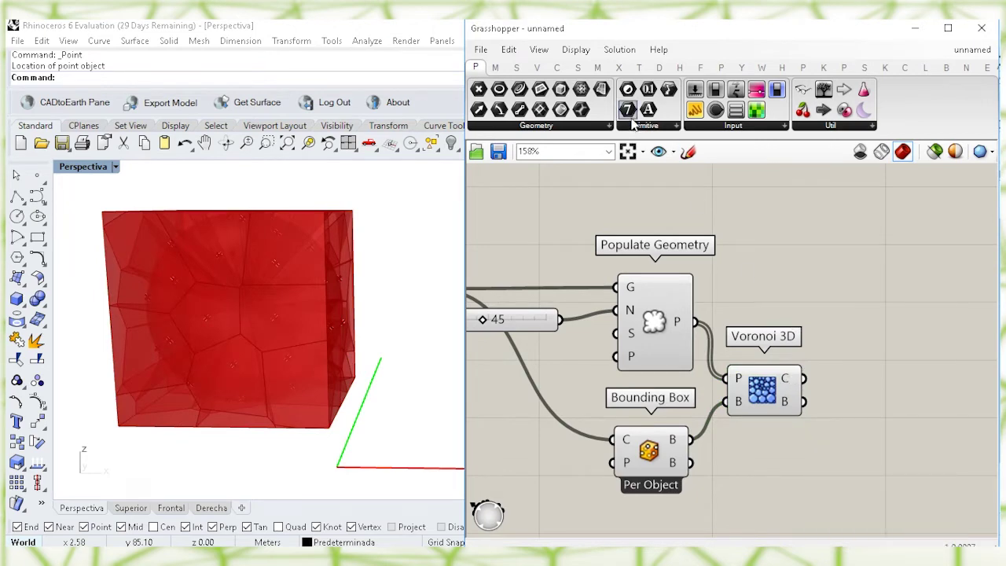
Add a Brep | Brep intersection component and connect Voronoi 3D's cells output (C) to its input B
left_click(619, 68)
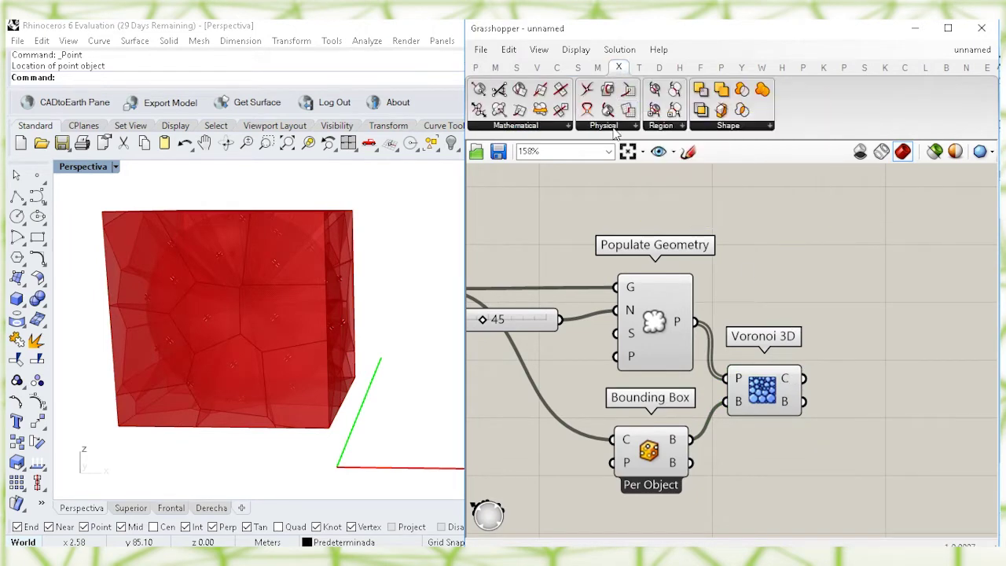
left_click(635, 127)
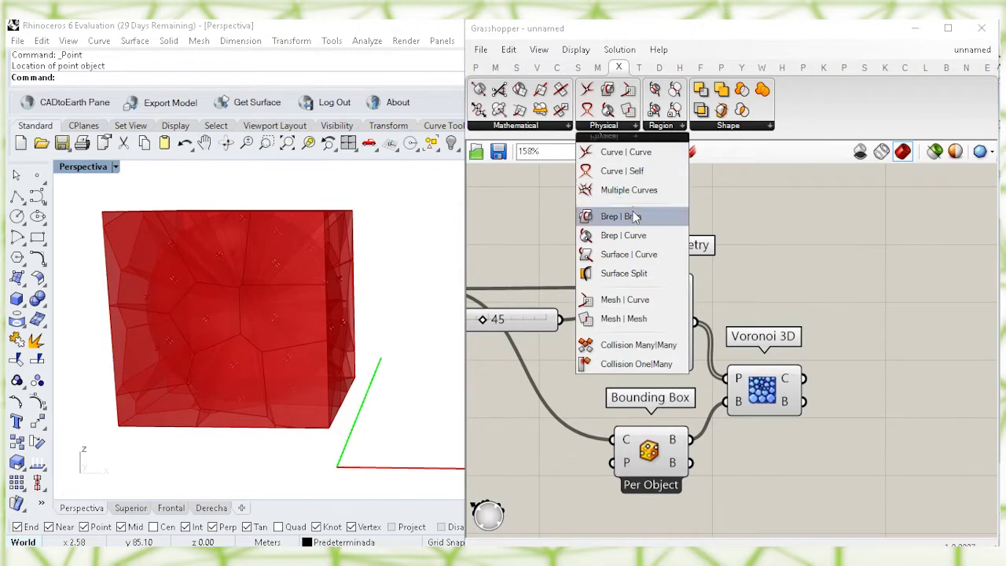
left_click(809, 253)
mouse_move(792, 385)
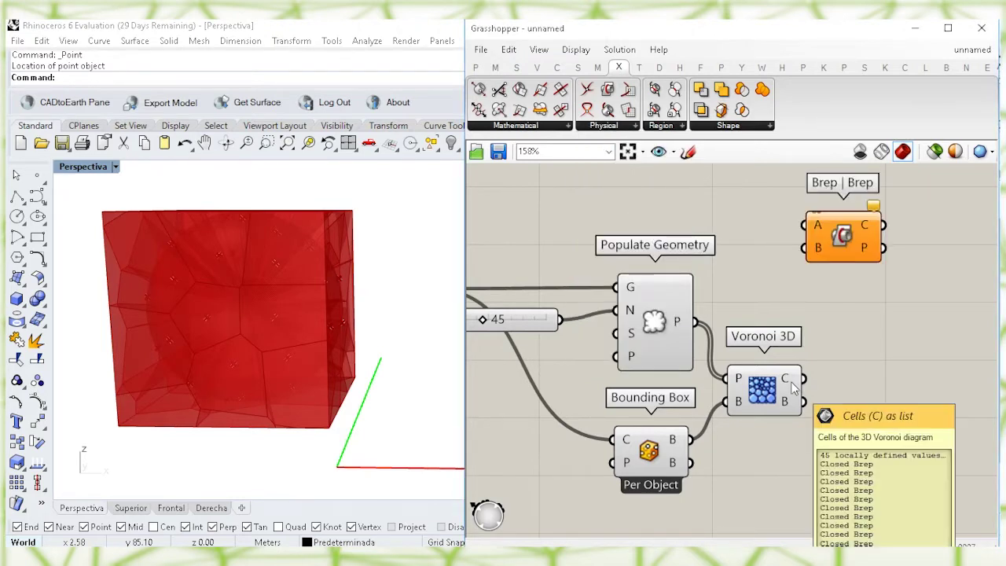
left_click_drag(820, 244, 809, 375)
left_click_drag(844, 230, 855, 245)
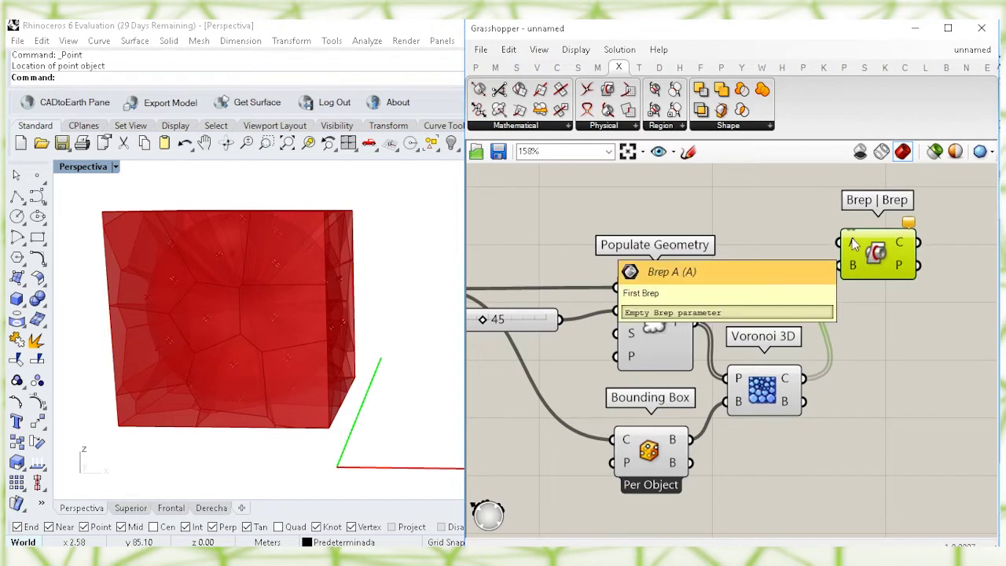
right_click_drag(798, 253, 920, 247)
Connect the Geometry parameter to Brep | Brep's input A and move the parameter up in line with that input
left_click(518, 285)
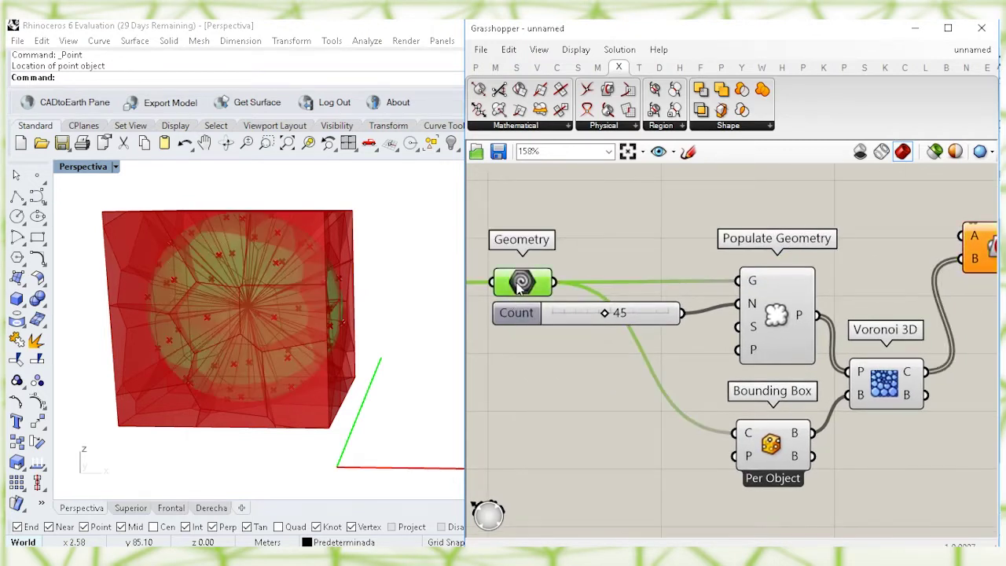
left_click_drag(560, 283, 968, 235)
left_click(602, 238)
left_click_drag(525, 285, 525, 239)
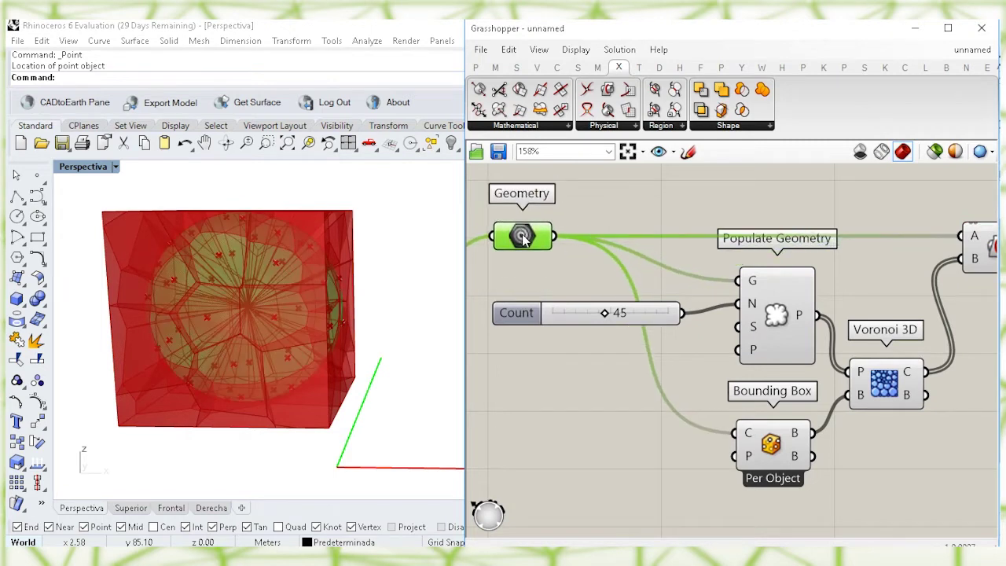
left_click(859, 276)
right_click_drag(858, 275, 777, 252)
Tidy the layout by shifting the Count slider of 45 closer to Populate Geometry's input N
left_click(704, 297)
left_click(576, 285)
left_click_drag(577, 290, 631, 280)
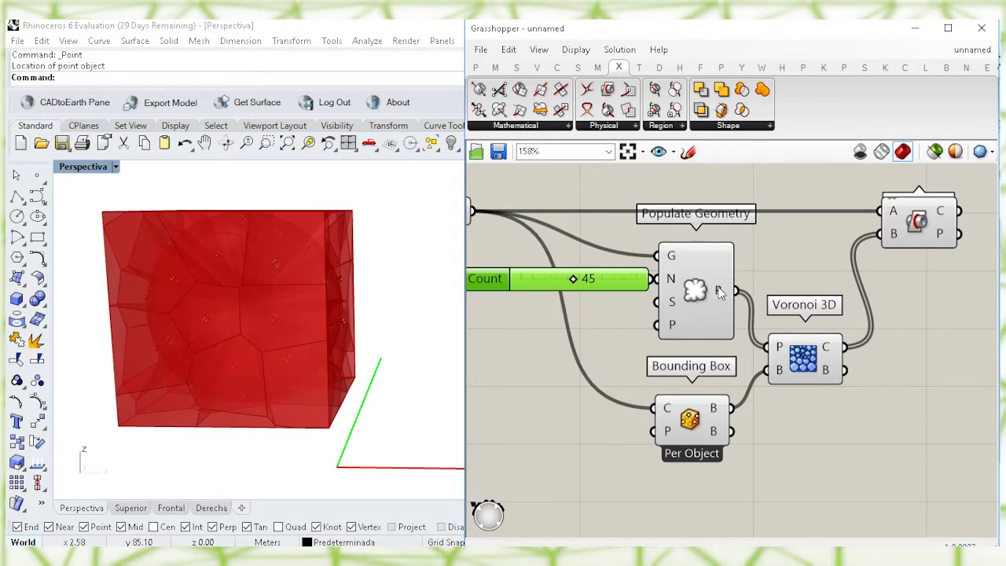
left_click(705, 290, "shift")
left_click_drag(702, 283, 702, 292)
left_click(792, 268)
Turn off the preview of the Count slider, Populate Geometry, Bounding Box and Voronoi 3D components together
right_click_drag(795, 265, 722, 290)
left_click_drag(741, 486, 554, 267)
right_click(714, 263)
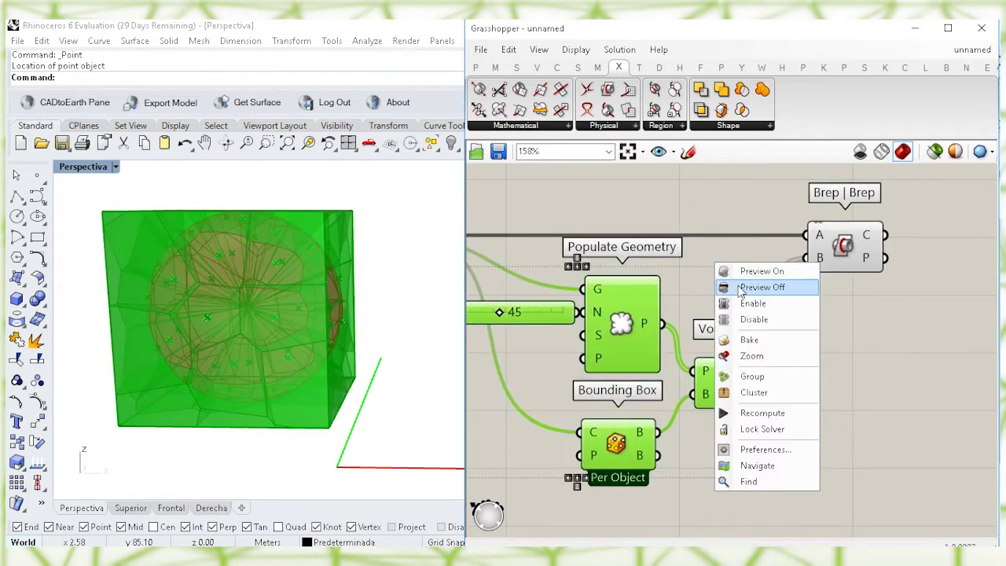
left_click(747, 288)
mouse_move(314, 284)
right_mouse_down()
mouse_move(288, 265)
mouse_move(308, 278)
right_mouse_up()
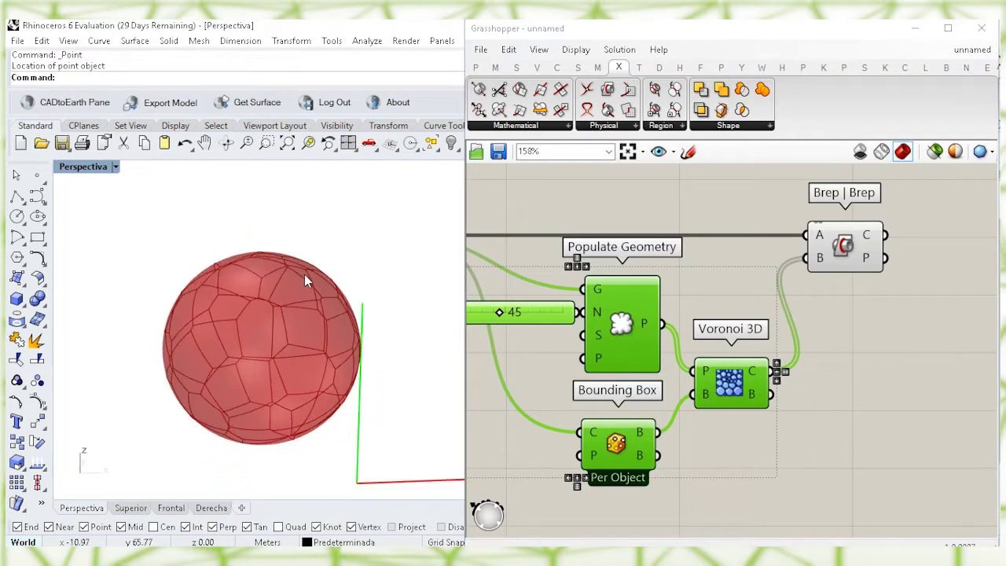
Add a Divide Curve component above Brep | Brep and connect the intersection curves output (C) to its curve input (C)
right_click(888, 303)
left_click(857, 298)
right_click_drag(837, 295, 747, 316)
left_click(742, 268)
right_click_drag(811, 361, 782, 385)
double_click(797, 316)
type("div")
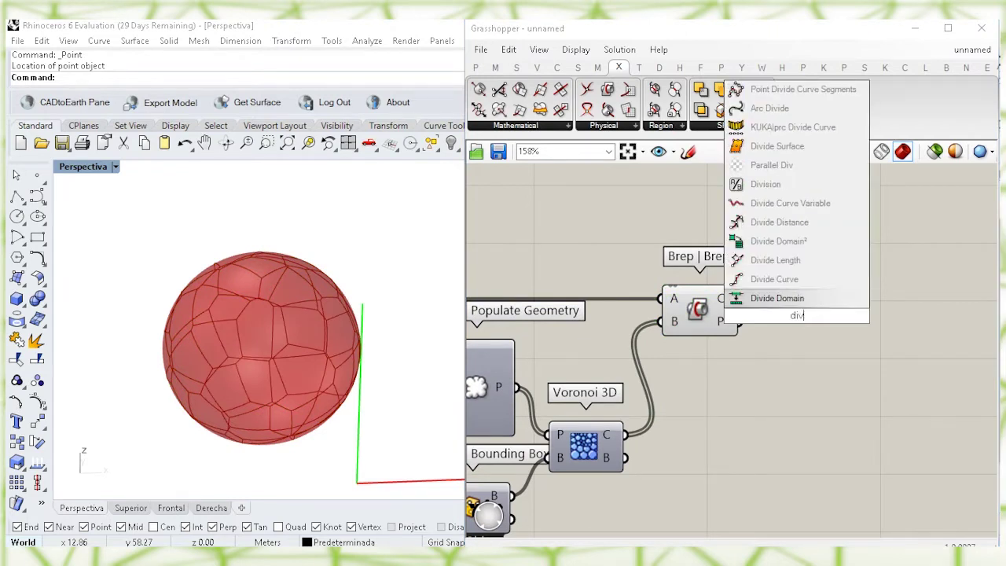
left_click(782, 285)
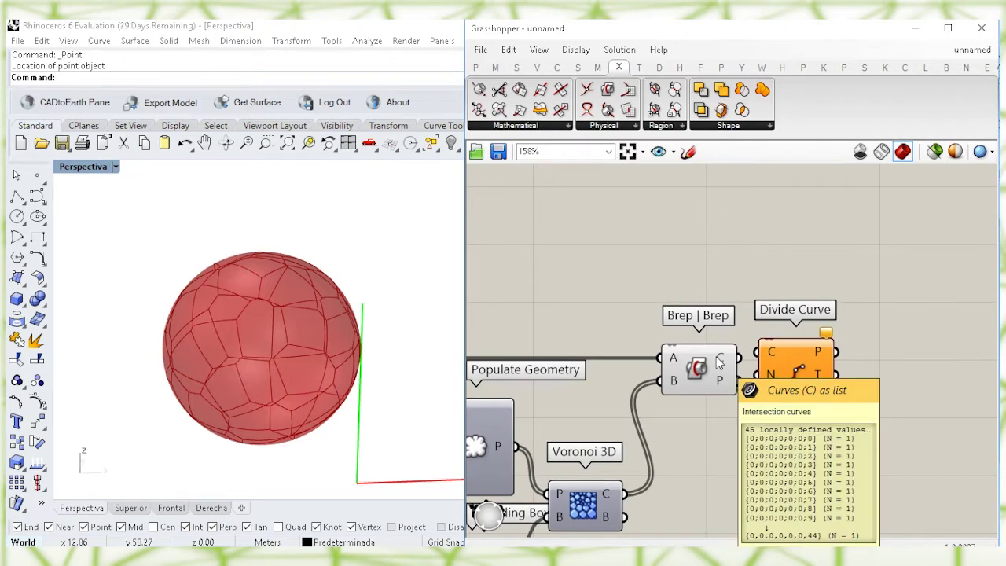
left_click_drag(792, 364, 804, 370)
left_click_drag(742, 360, 766, 359)
left_click_drag(802, 382, 808, 276)
Create a number slider set to 10 and connect it to Divide Curve's count input (N)
double_click(664, 262)
type("10")
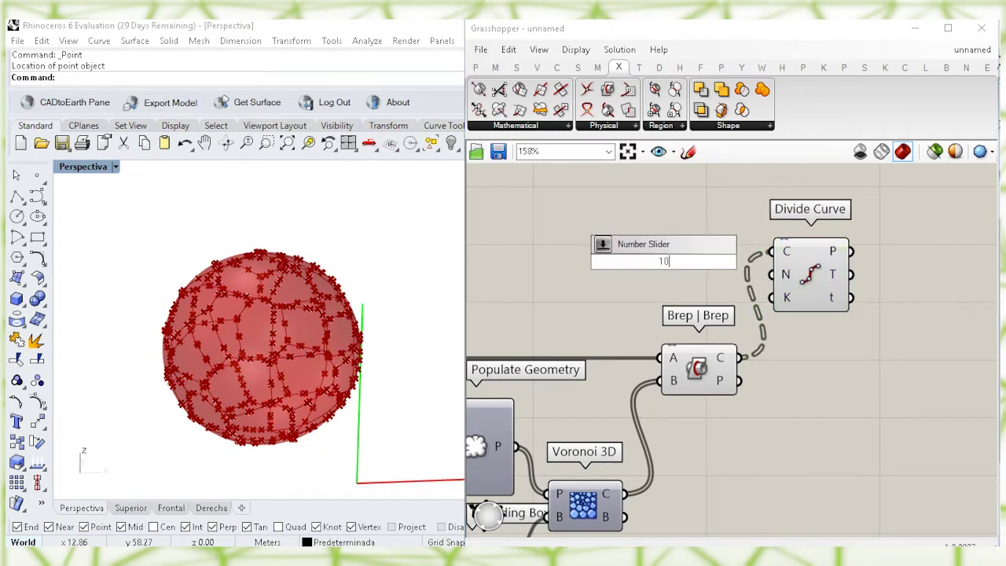
key("Return")
left_click_drag(723, 267, 729, 277)
left_click_drag(817, 268, 846, 279)
left_click(834, 345)
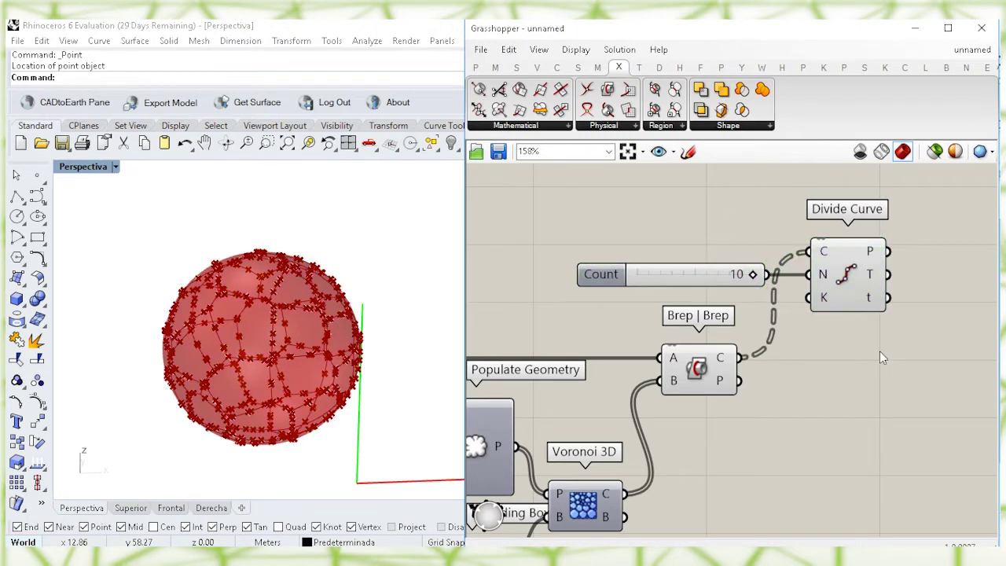
Add a Nurbs Curve component beside Divide Curve and connect the division points (P) to its vertices input (V)
right_click_drag(880, 352, 761, 353)
double_click(833, 286)
type("nurbs")
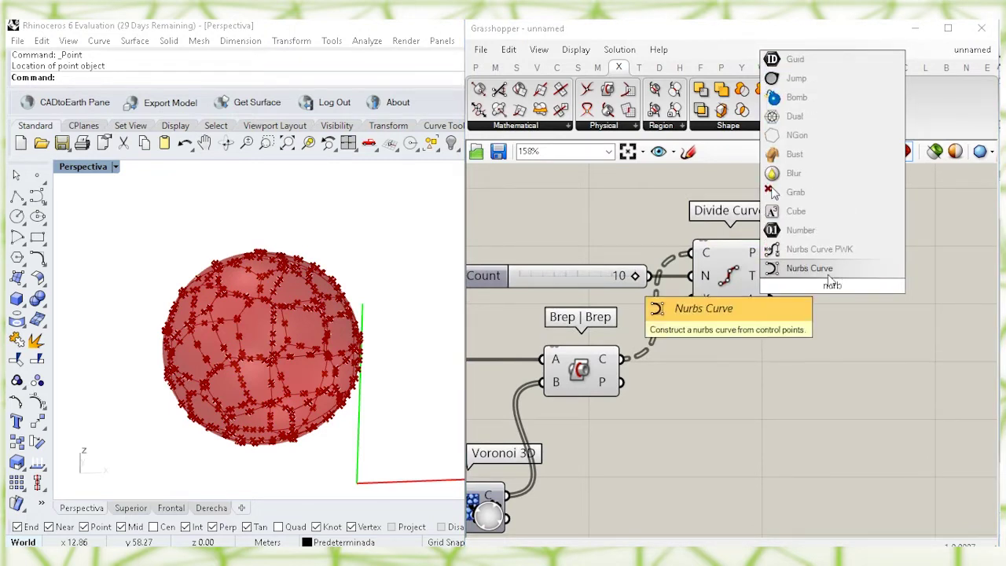
key("Return")
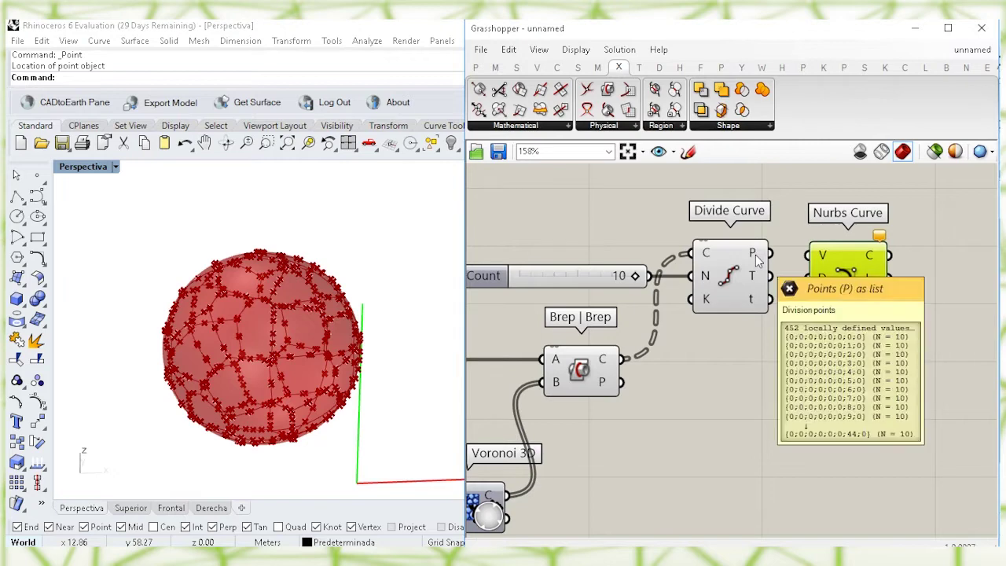
left_click_drag(771, 253, 852, 269)
Turn off the preview of the Brep | Brep and Divide Curve components
left_click_drag(746, 440, 559, 230)
right_click(568, 203)
left_click(614, 225)
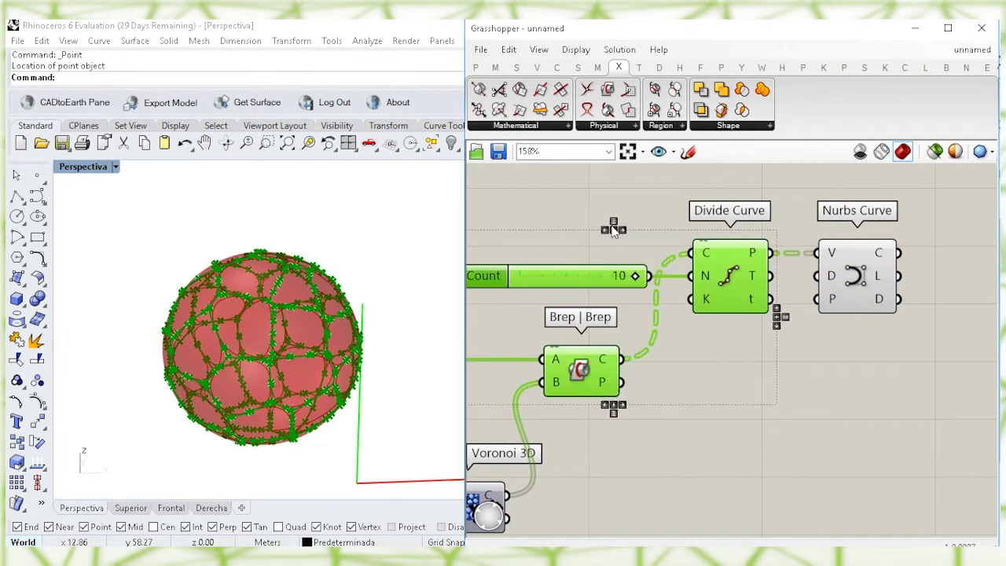
left_click(764, 393)
left_click(846, 272)
Add a Boolean Toggle, connect it to Nurbs Curve's periodic input (P) and set it to True
right_click_drag(670, 225, 636, 292)
double_click(639, 228)
type("boo")
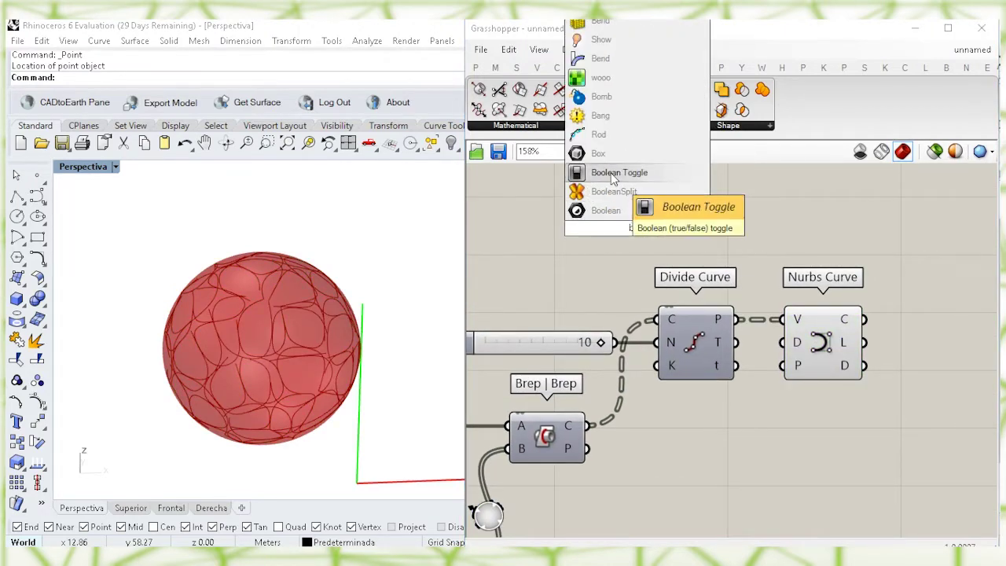
left_click(619, 172)
left_click_drag(608, 230, 636, 237)
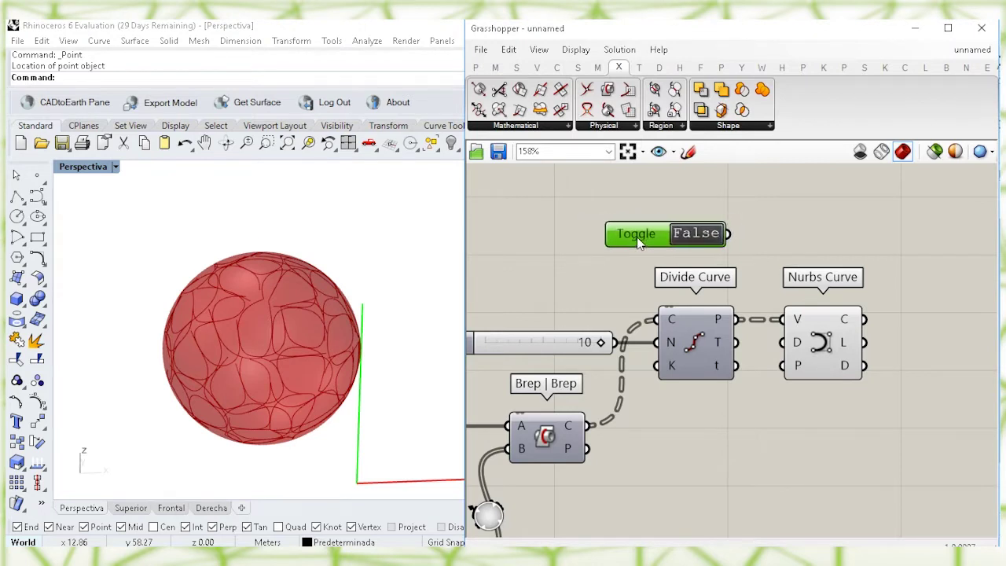
left_click_drag(767, 349, 767, 374)
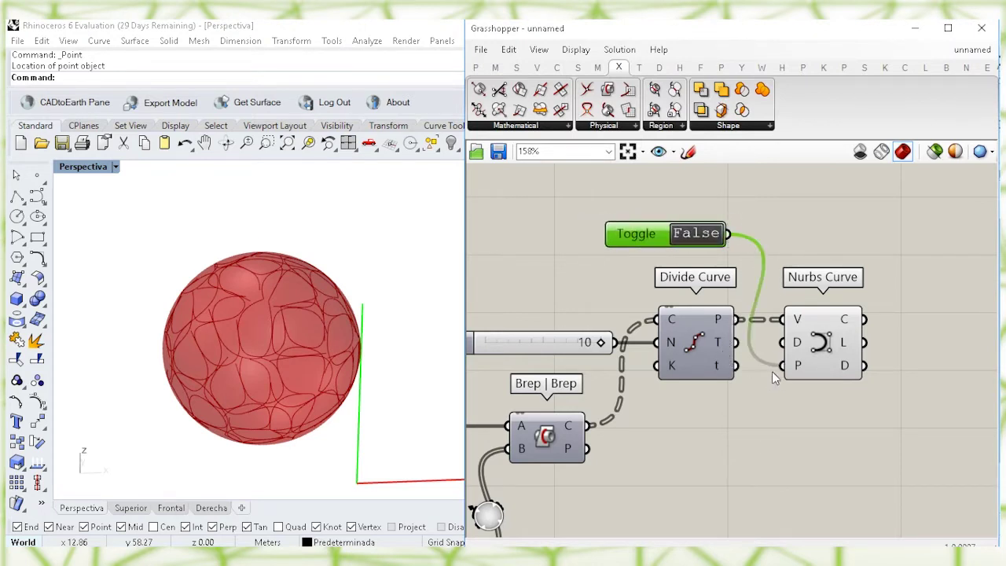
double_click(703, 234)
left_click(777, 235)
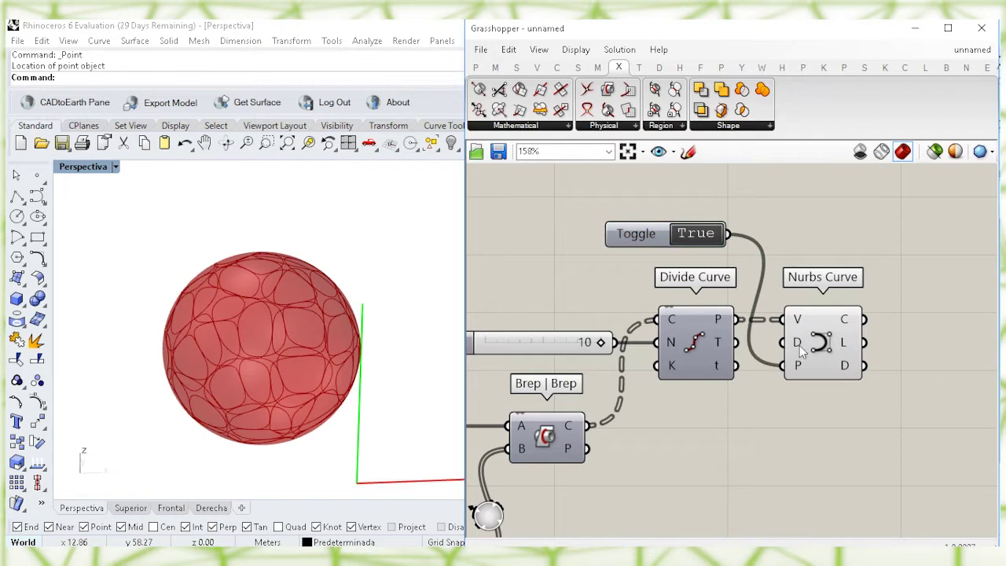
left_click(800, 345)
left_click(848, 237)
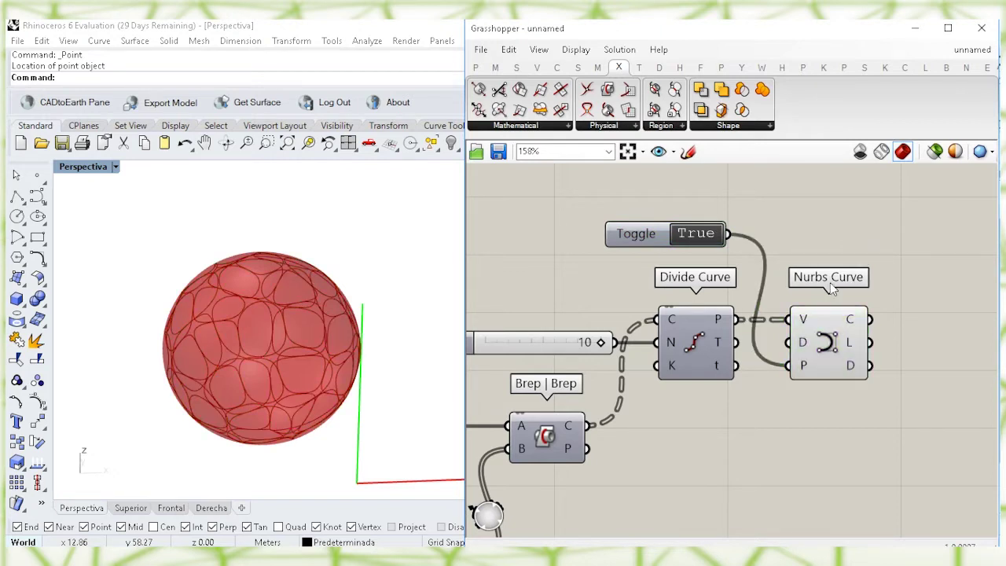
Add a Discontinuity component below Divide Curve and connect Brep | Brep's curves output (C) to its curve input (C)
right_click_drag(724, 417, 746, 358)
left_click(577, 379)
left_click(678, 425)
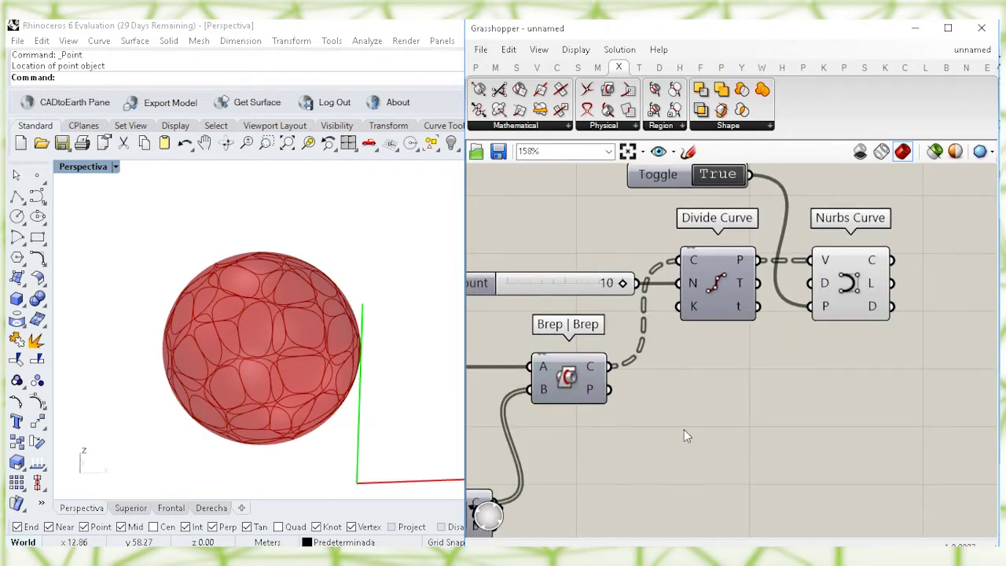
double_click(684, 429)
type("disc")
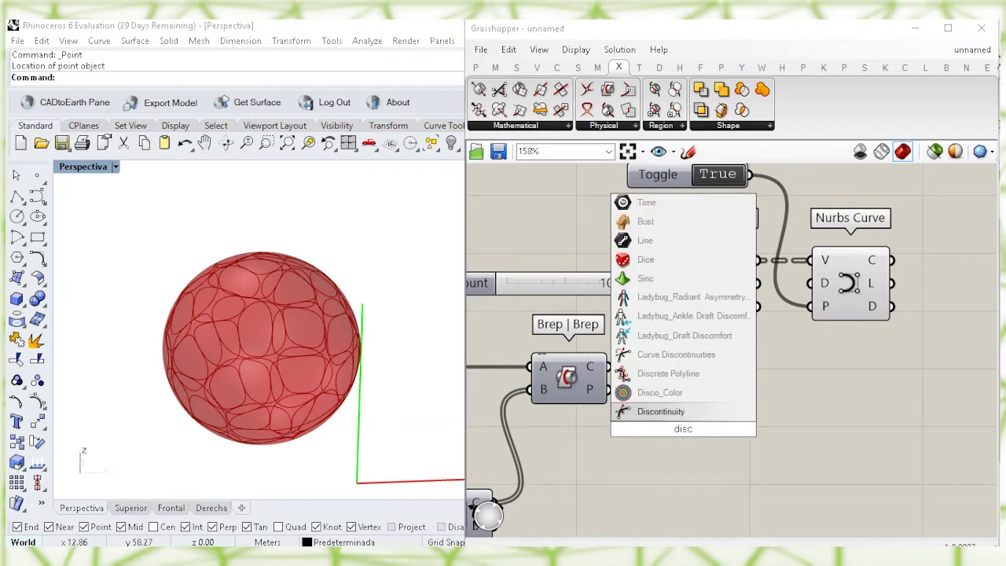
left_click(661, 411)
left_click(698, 428)
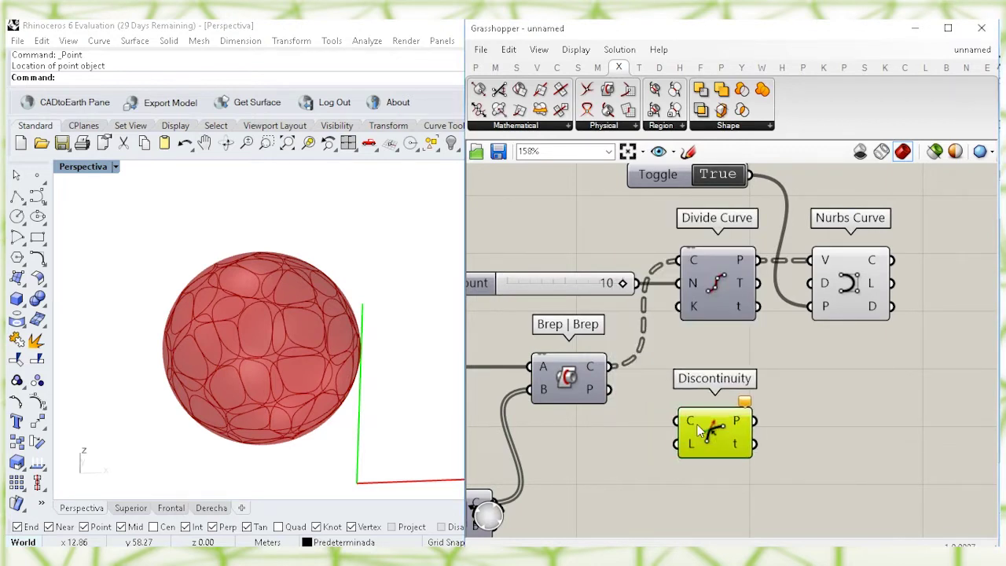
left_click_drag(610, 366, 680, 422)
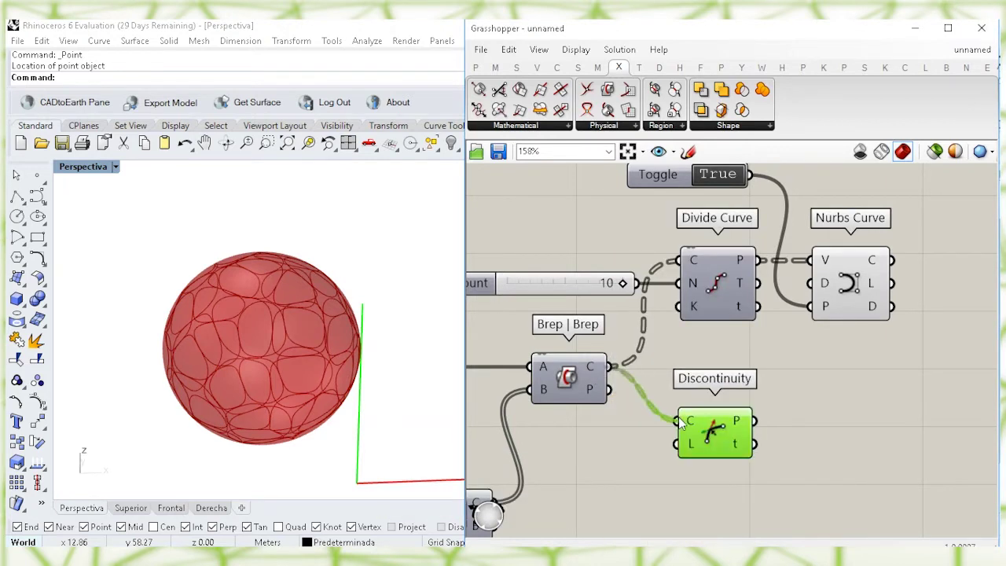
Add a PolyLine component beside Discontinuity and connect the discontinuity points (P) to its vertices input (V)
right_click_drag(838, 437, 798, 438)
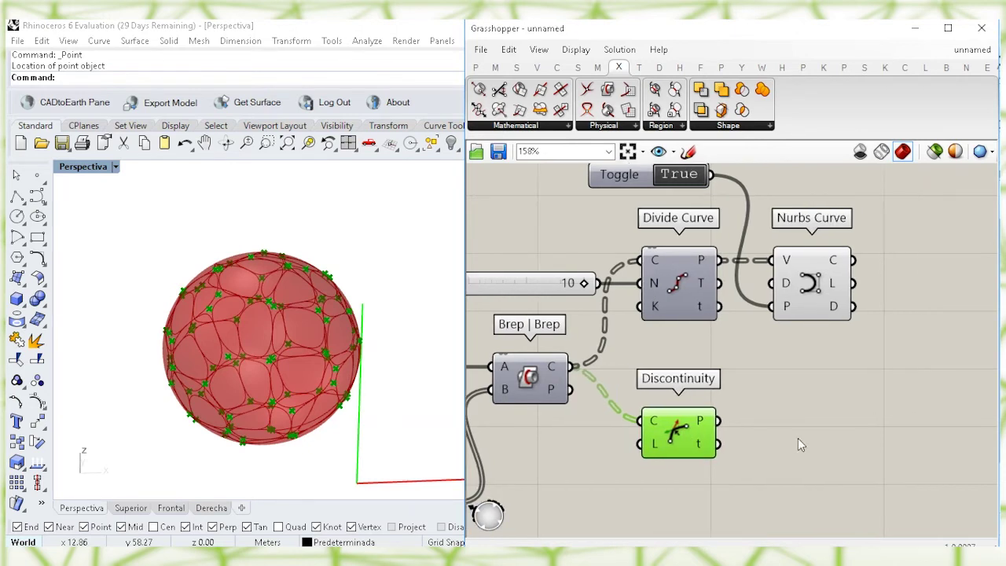
double_click(814, 439)
type("pol")
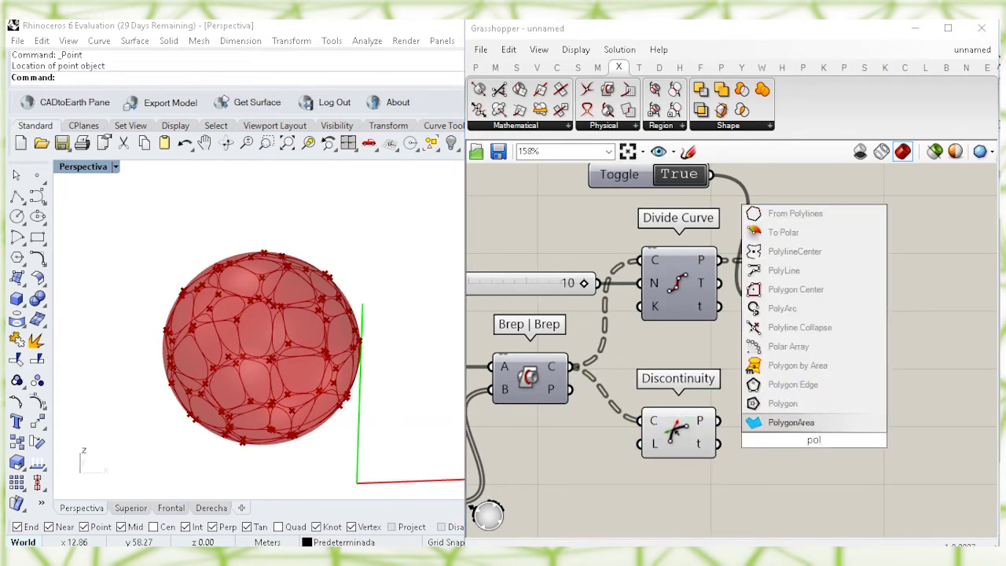
left_click(790, 270)
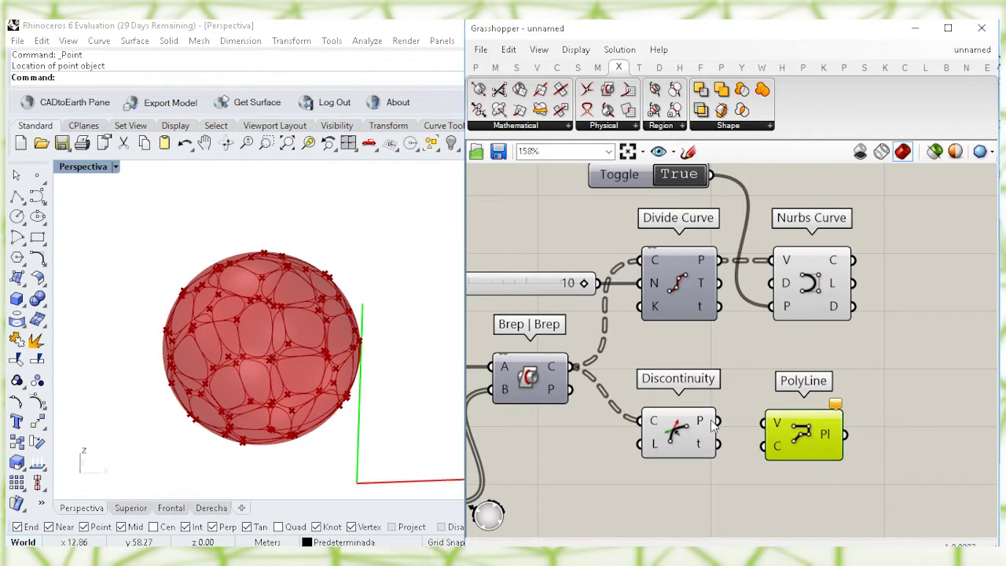
left_click_drag(716, 421, 819, 428)
left_click(825, 340)
Duplicate the True toggle below Discontinuity and connect the copy to PolyLine's closed input (C)
right_click_drag(826, 340, 824, 363)
left_click(629, 200)
left_click_drag(627, 203, 639, 510, "alt")
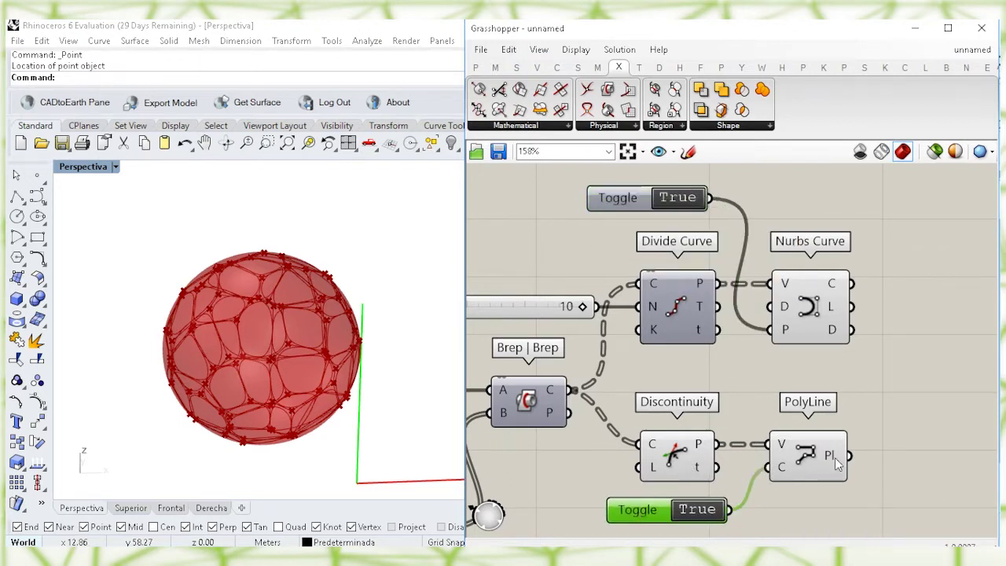
left_click(825, 465)
right_click_drag(875, 443, 811, 354)
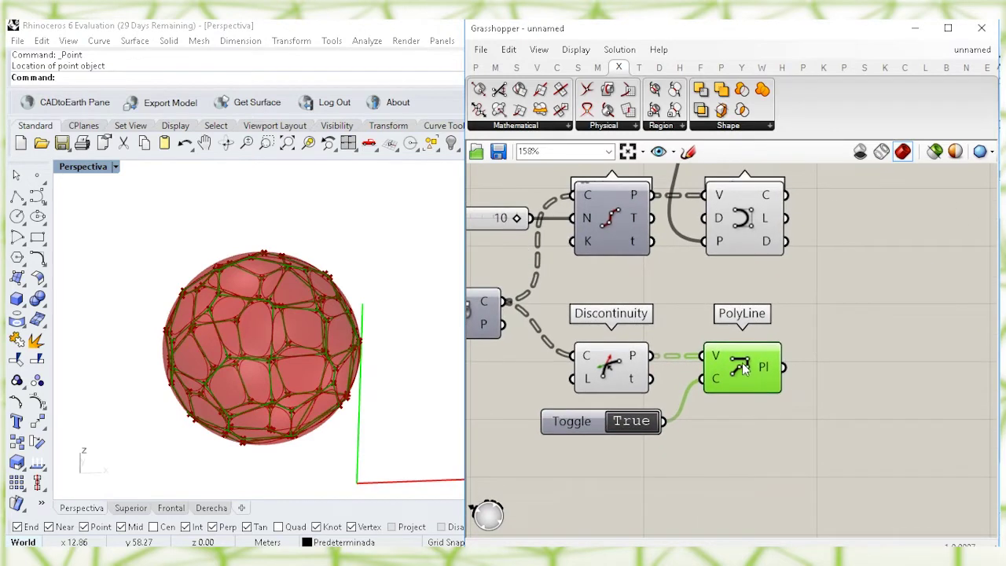
Add a Polygon Center component beside PolyLine and connect the polyline output (Pl) to its polygon input (P)
left_click(769, 452)
double_click(770, 448)
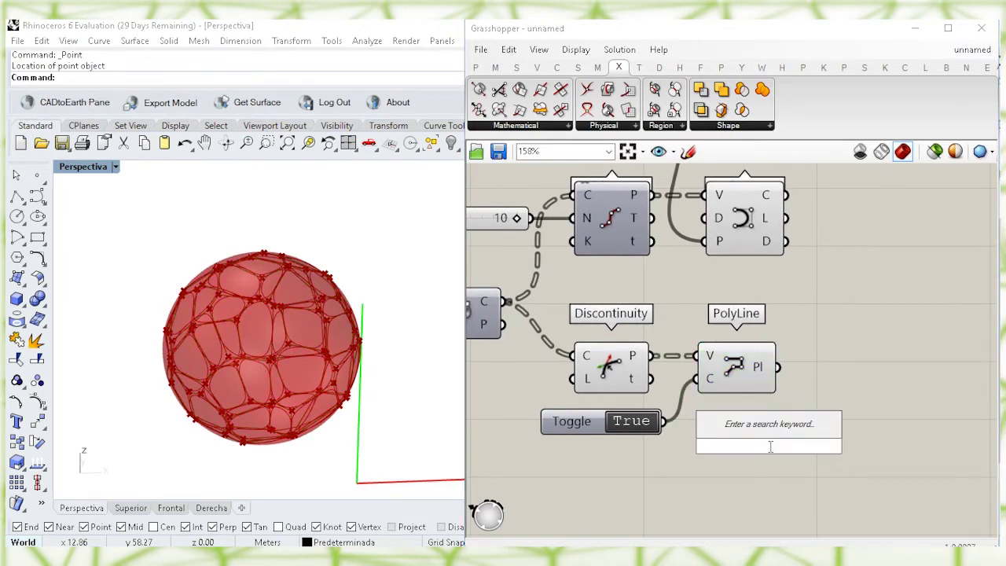
type("poly")
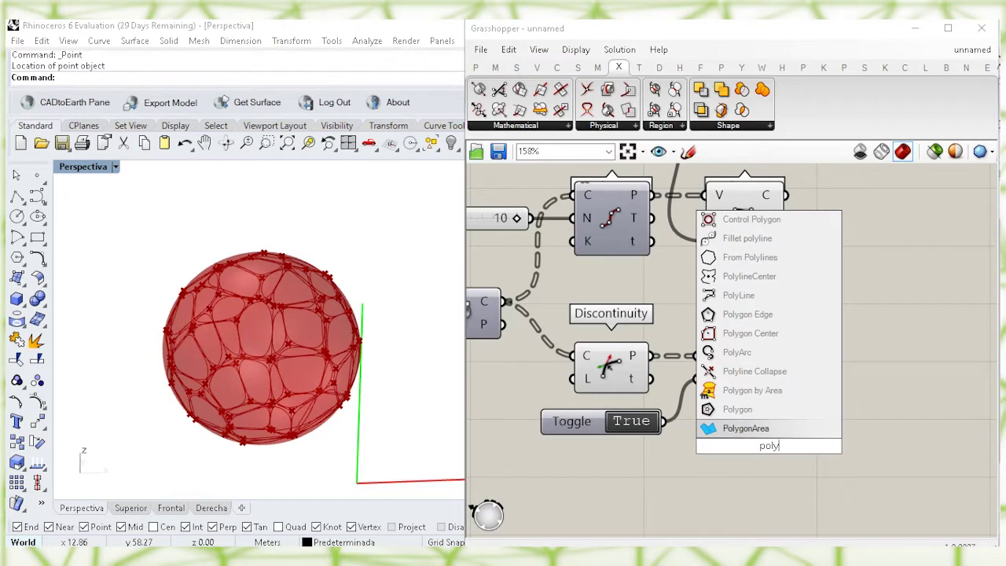
left_click(759, 336)
left_click_drag(783, 445, 861, 404)
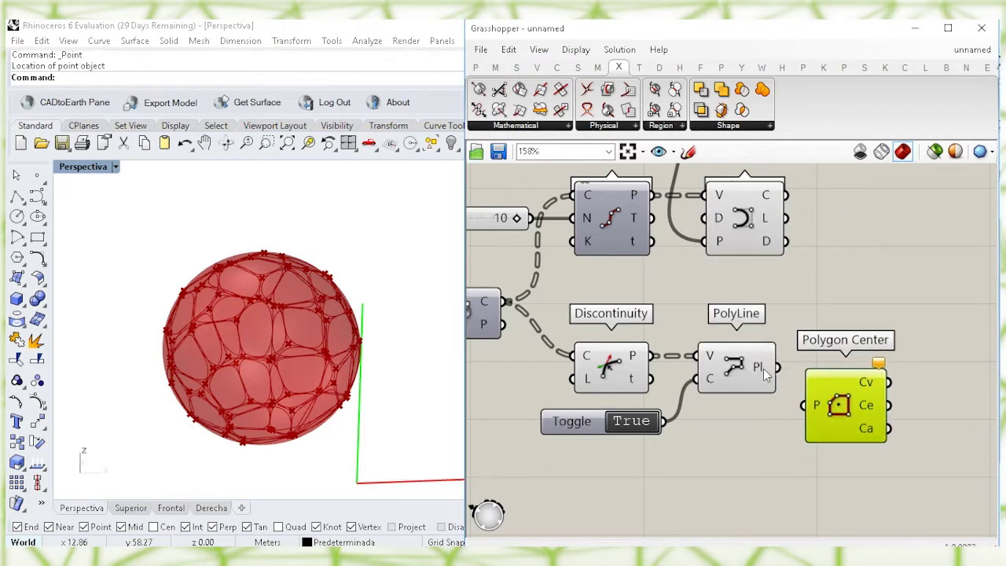
left_click_drag(777, 367, 812, 406)
left_click_drag(840, 416, 824, 377)
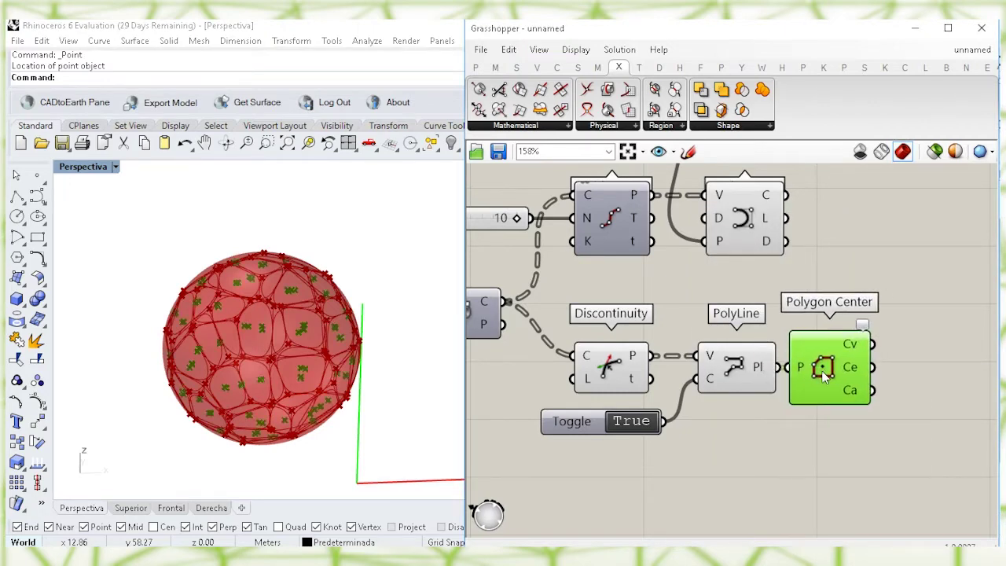
Add a Scale component beside Nurbs Curve, above Polygon Center
right_click_drag(900, 390, 877, 426)
right_click_drag(824, 323, 767, 326)
double_click(774, 289)
type("scale")
key("Return")
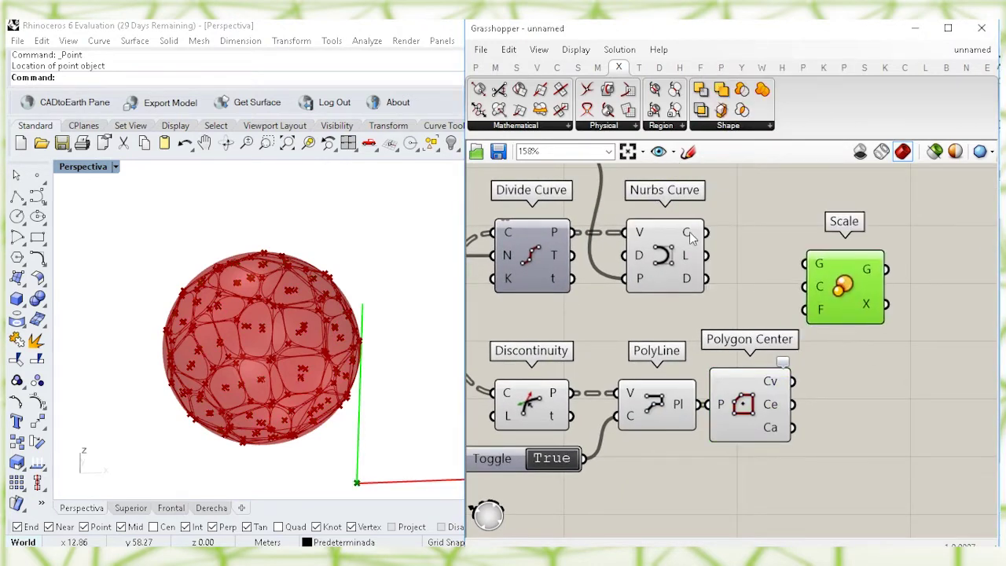
Connect the Nurbs Curve output (C) to Scale's geometry (G) and Polygon Center's Cv output to its center (C), moving Scale further right
left_click_drag(706, 233, 776, 384)
left_click_drag(874, 263, 909, 263)
left_click(883, 298)
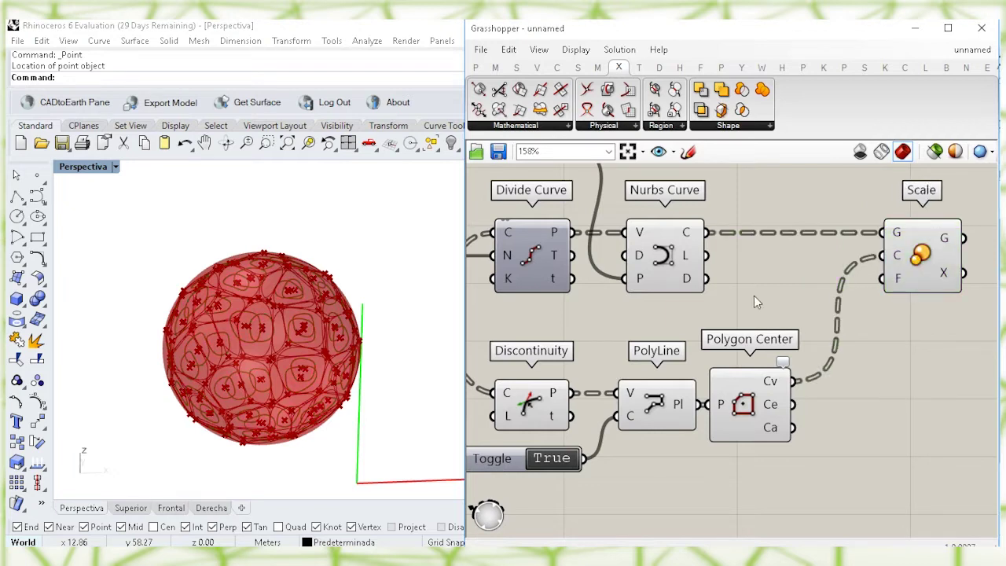
Add a 0.80 number slider below Nurbs Curve and connect it to Scale's factor input (F)
double_click(753, 296)
type("0.80")
key("Return")
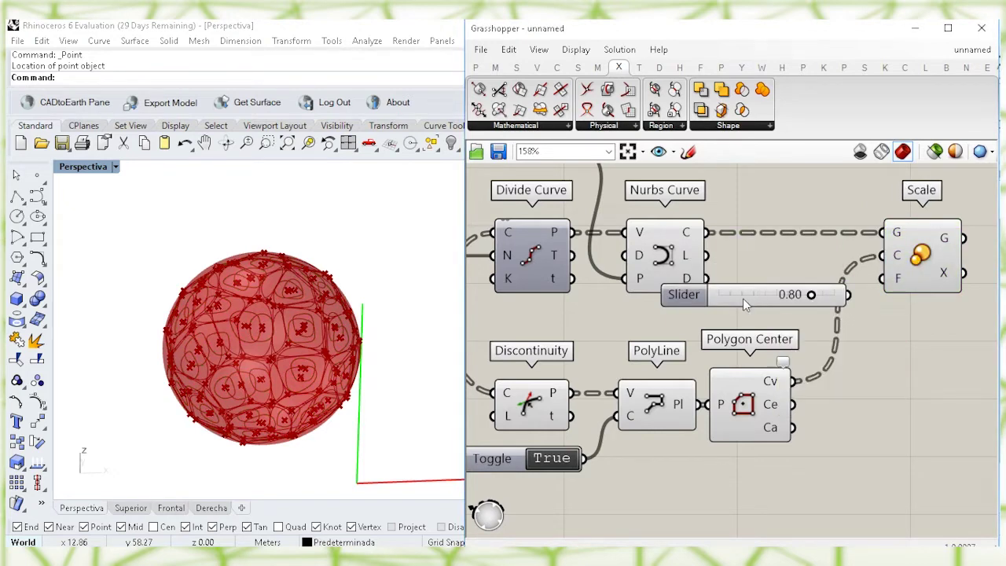
left_click_drag(736, 295, 710, 314)
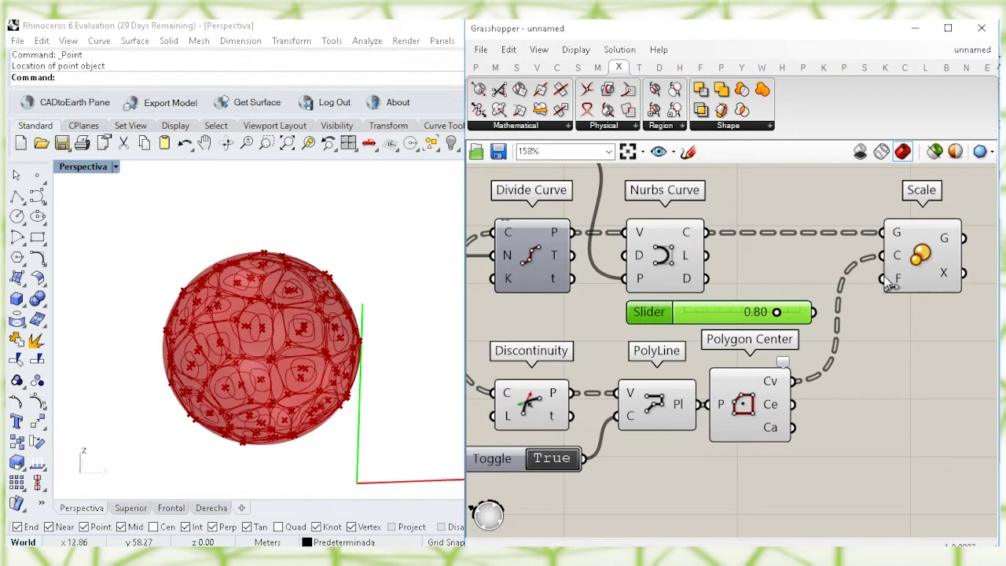
left_click_drag(838, 309, 818, 312)
left_click(891, 348)
Turn off the preview of Divide Curve, Nurbs Curve, Discontinuity, PolyLine and Polygon Center so only the scaled curves show on the sphere
left_click_drag(760, 490, 470, 243)
right_click(759, 271)
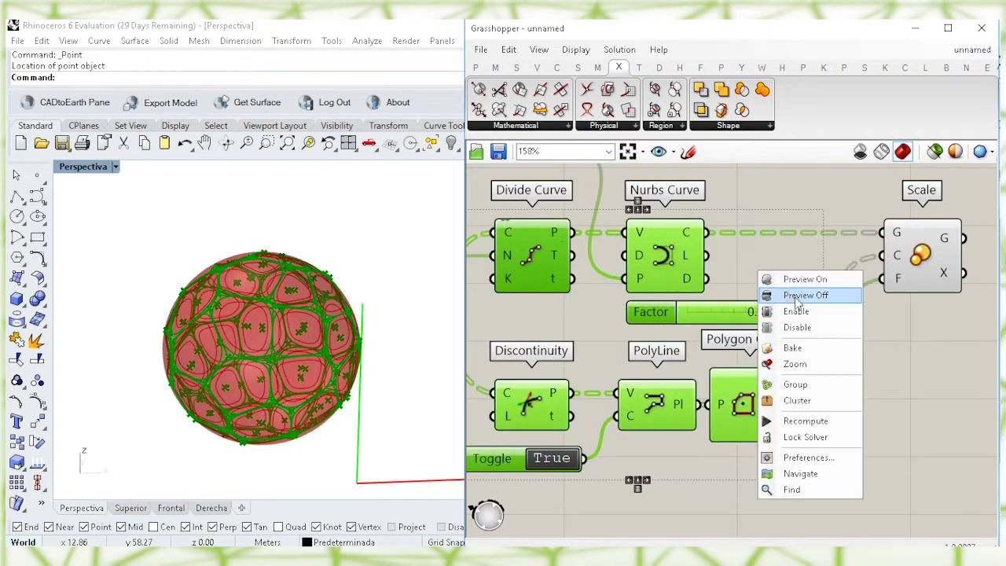
left_click(796, 302)
mouse_move(307, 287)
right_mouse_down()
mouse_move(287, 309)
mouse_move(296, 284)
right_mouse_up()
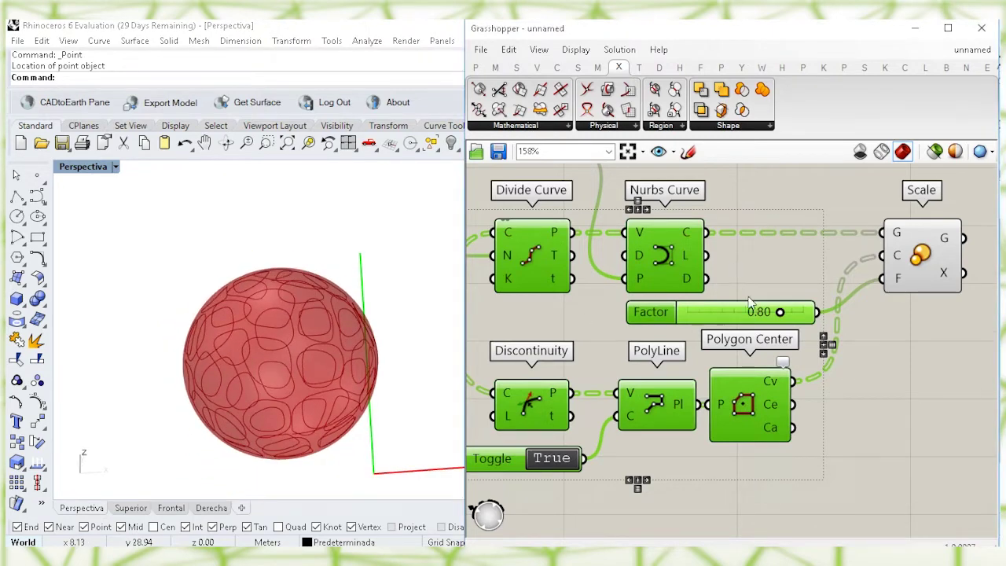
right_click_drag(742, 283, 763, 331)
left_click(833, 233)
Add a Surface Split component to the right of Scale
right_click_drag(851, 237, 768, 228)
left_click_drag(854, 309, 865, 309)
right_click_drag(879, 409, 781, 452)
left_click(873, 311)
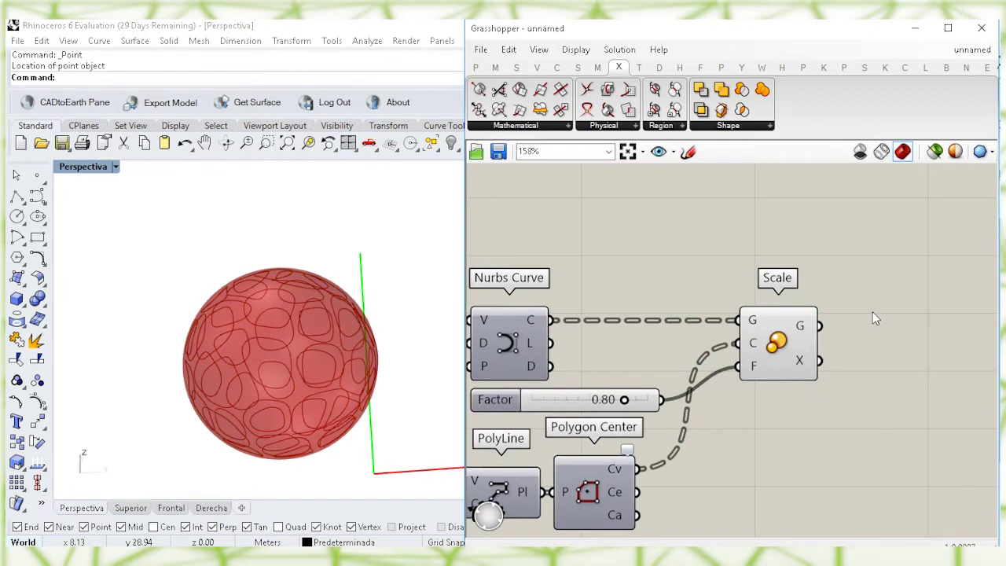
double_click(872, 311)
type("surface spl")
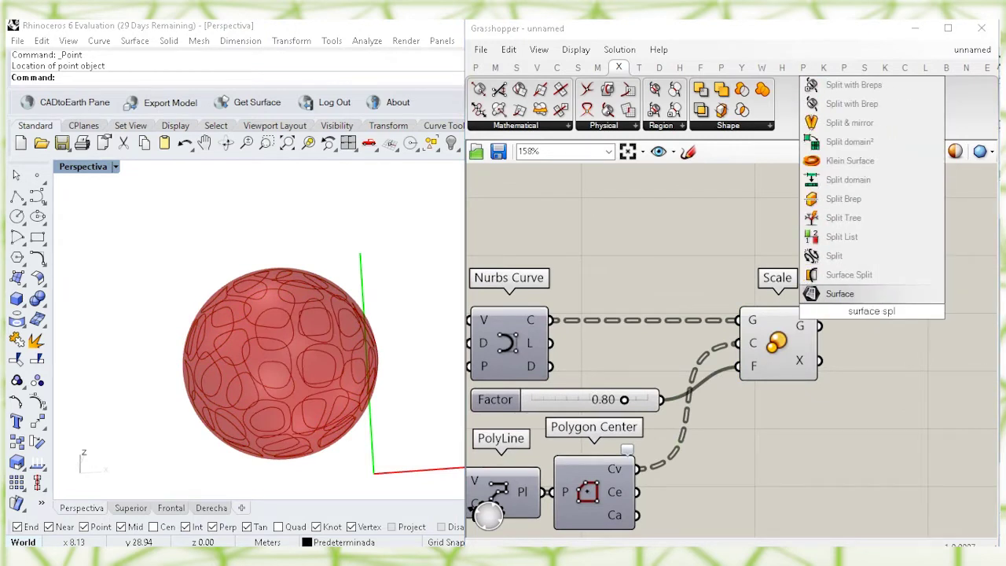
left_click(849, 274)
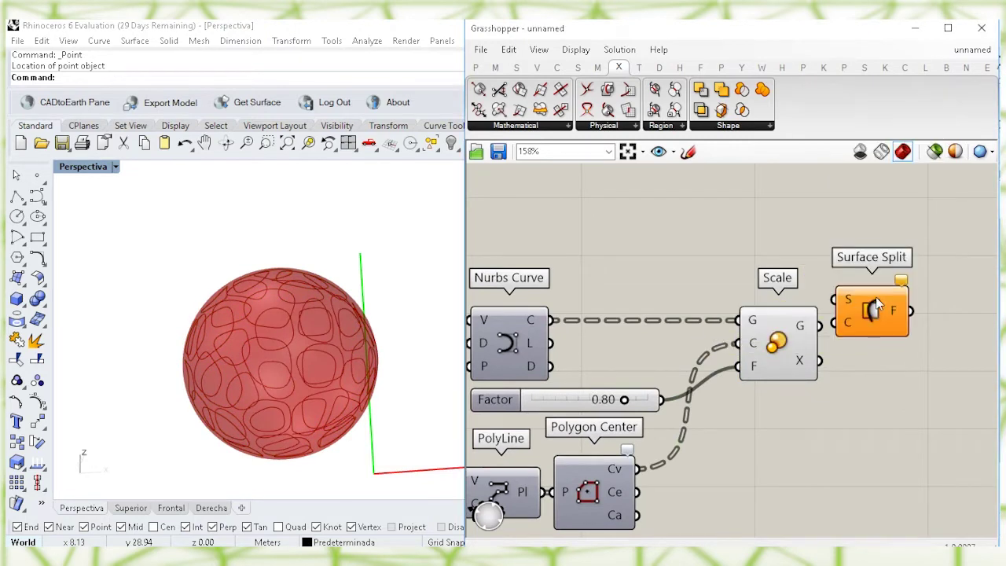
left_click_drag(891, 309, 893, 295)
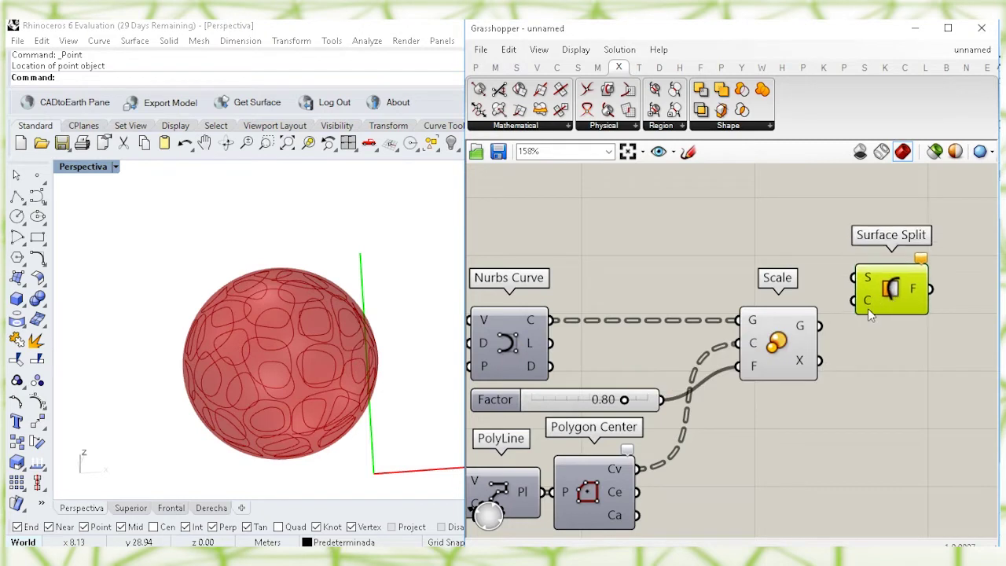
Flatten Surface Split's curves input (C) and connect Scale's geometry output (G) to it
right_click(867, 302)
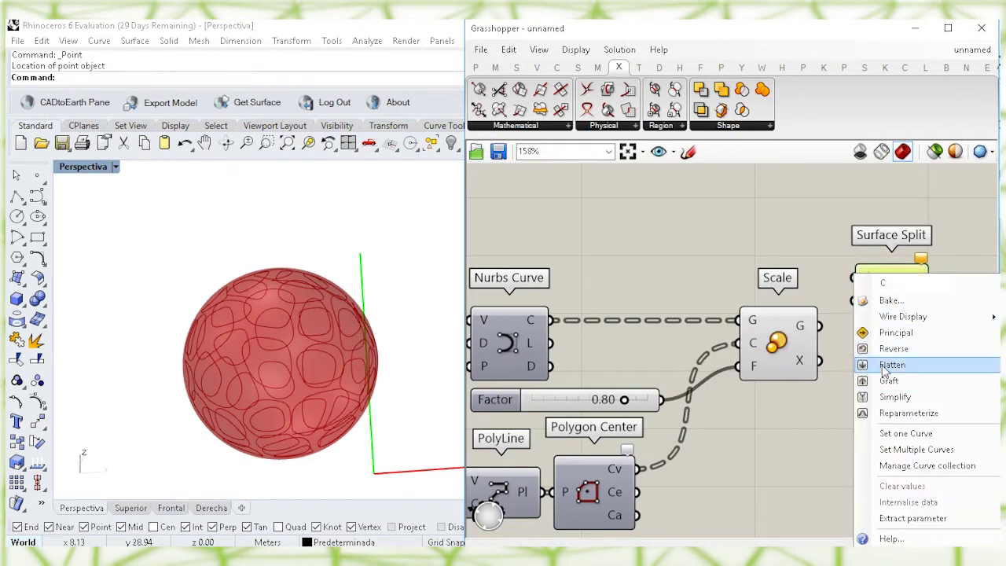
left_click(884, 366)
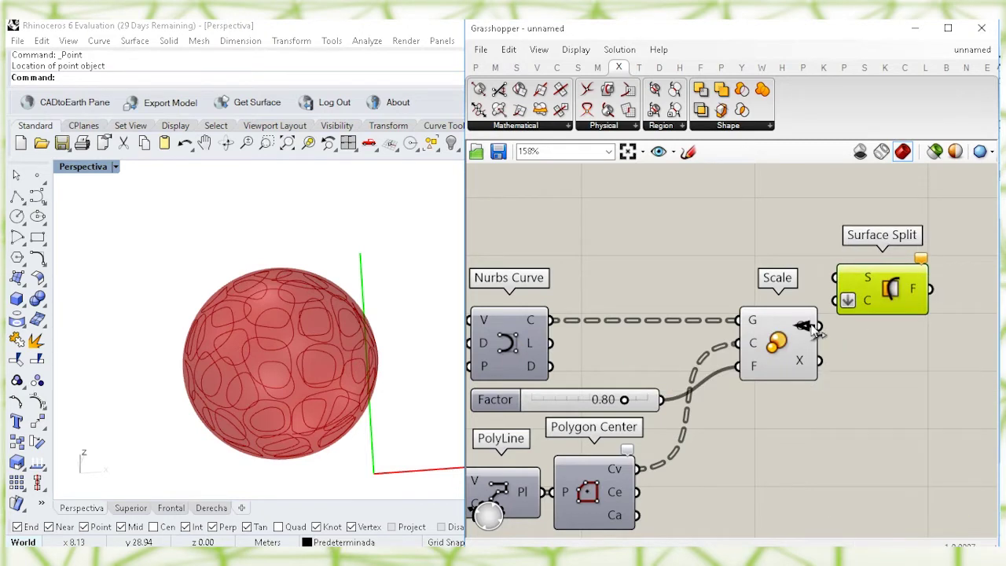
left_click_drag(890, 303, 893, 328)
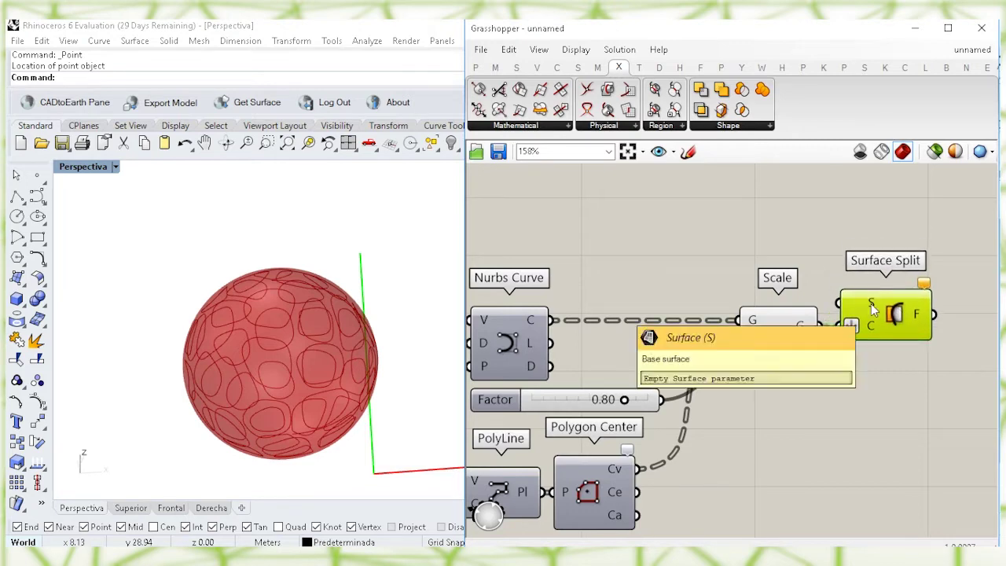
Connect the sphere's Geometry parameter to Surface Split's surface input (S)
right_click_drag(579, 245, 868, 235)
right_click_drag(556, 279, 671, 272)
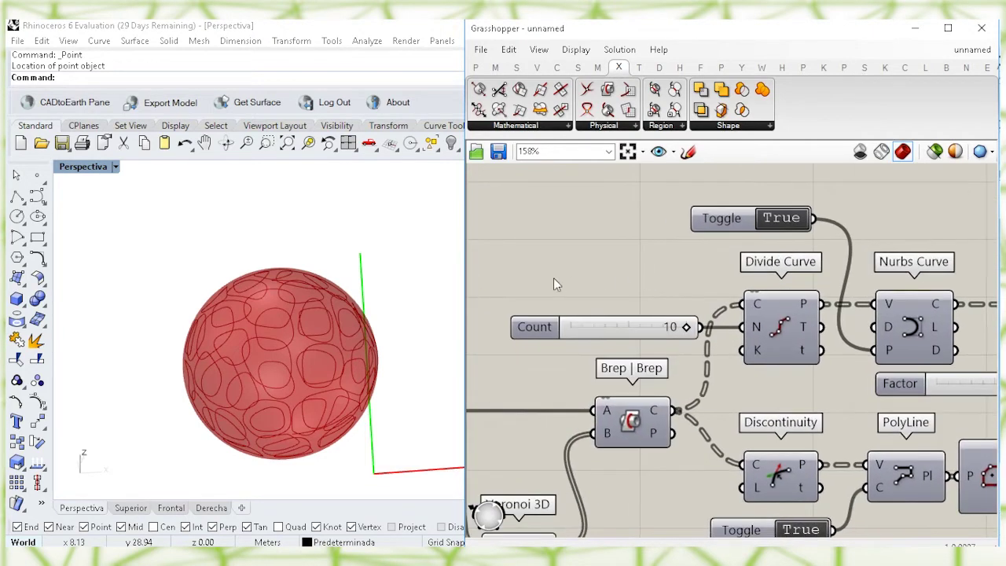
right_click_drag(553, 284, 700, 370)
left_click(664, 363)
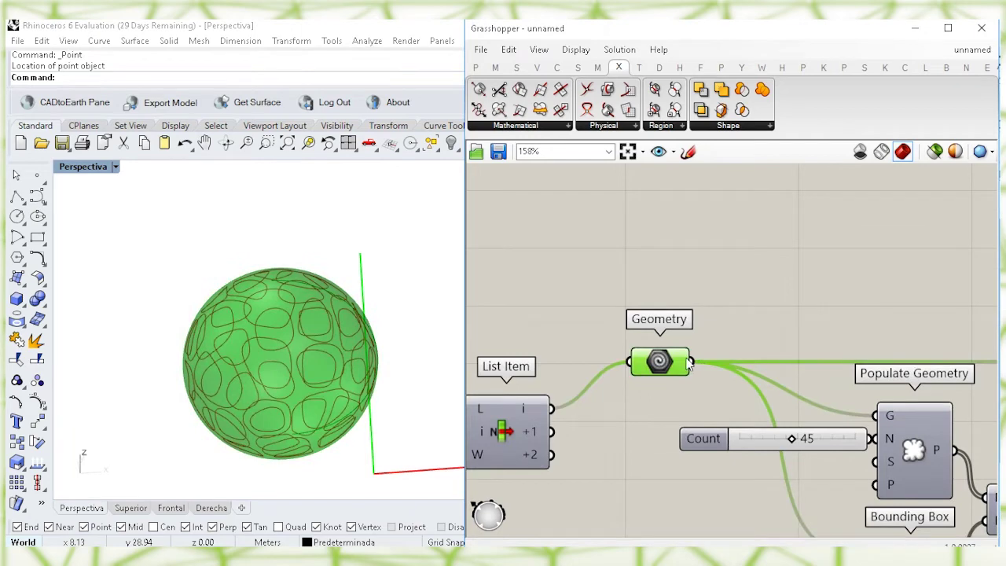
left_click_drag(698, 369, 685, 287)
left_click_drag(992, 287, 895, 239)
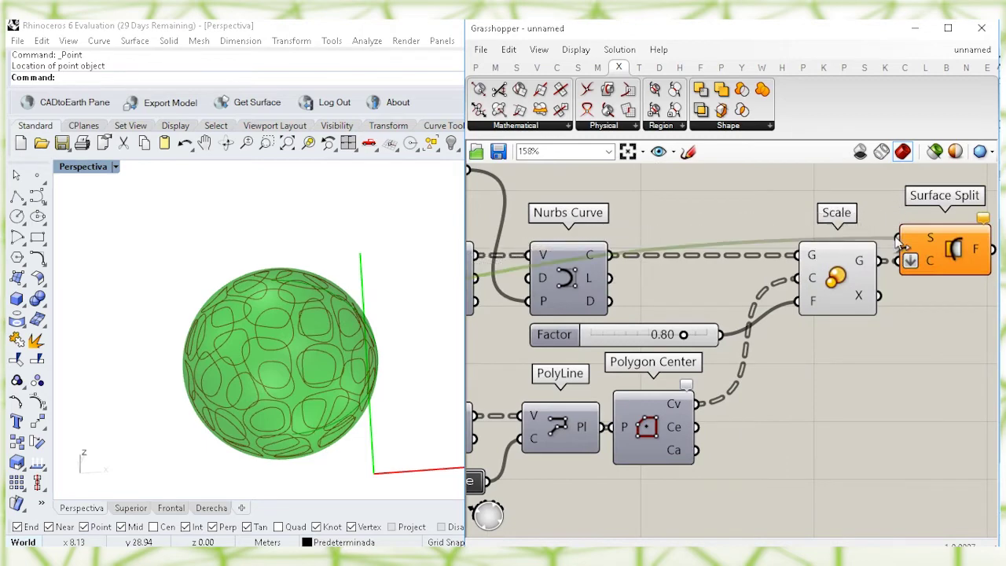
left_click(919, 305)
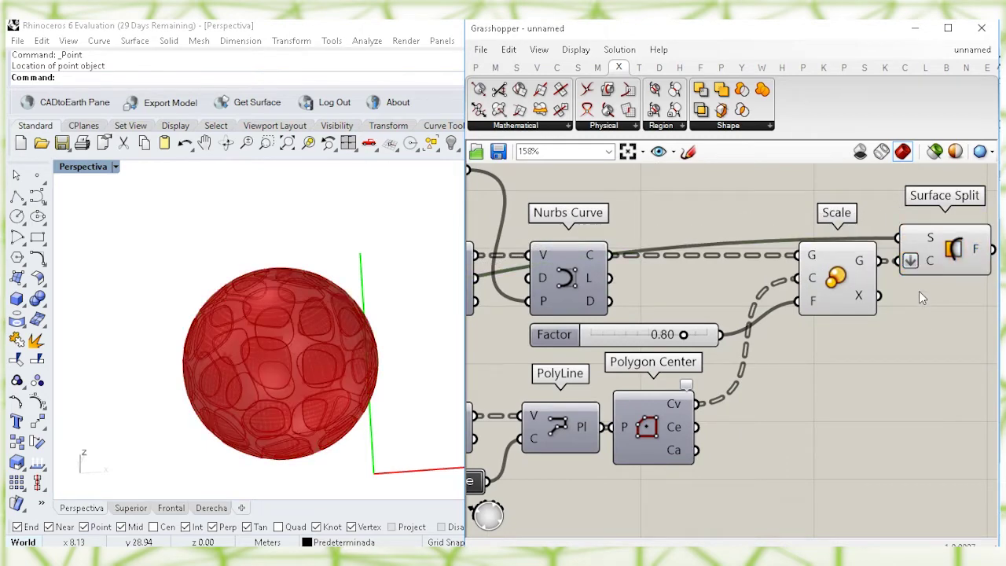
Move Surface Split up so it sits above and to the right of Scale
right_click_drag(934, 253, 876, 295)
left_click_drag(878, 301, 878, 228)
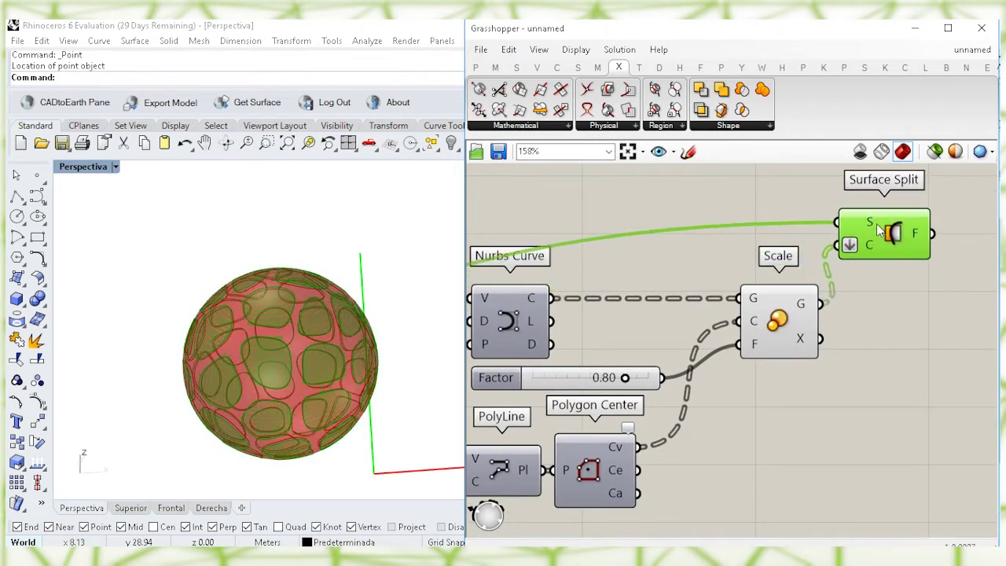
right_click_drag(892, 294, 750, 354)
left_click_drag(746, 284, 769, 285)
left_click(817, 311)
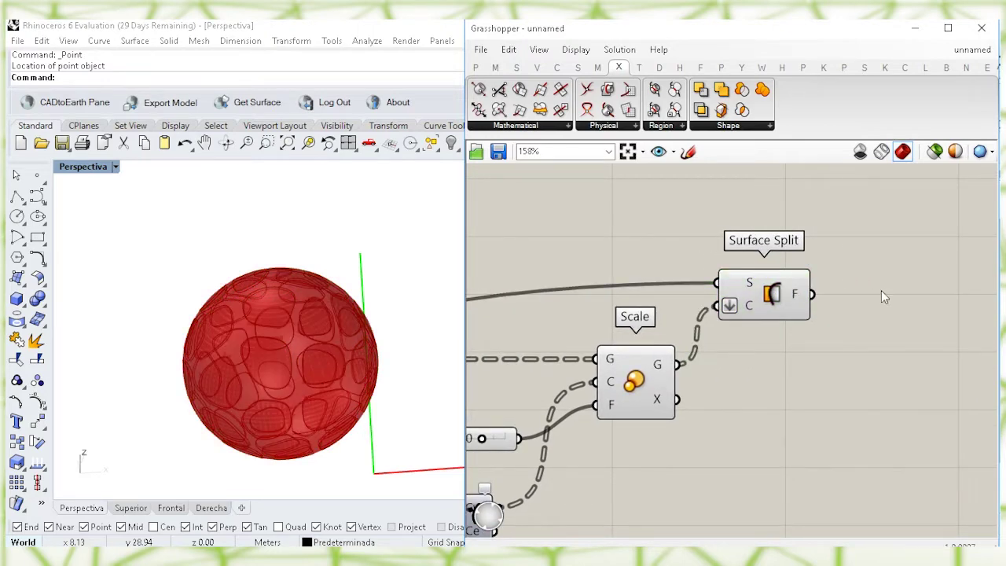
Add an Area component beside Surface Split and connect the split fragments (F) to its geometry input (G)
right_click_drag(880, 293, 745, 294)
double_click(743, 291)
type("area")
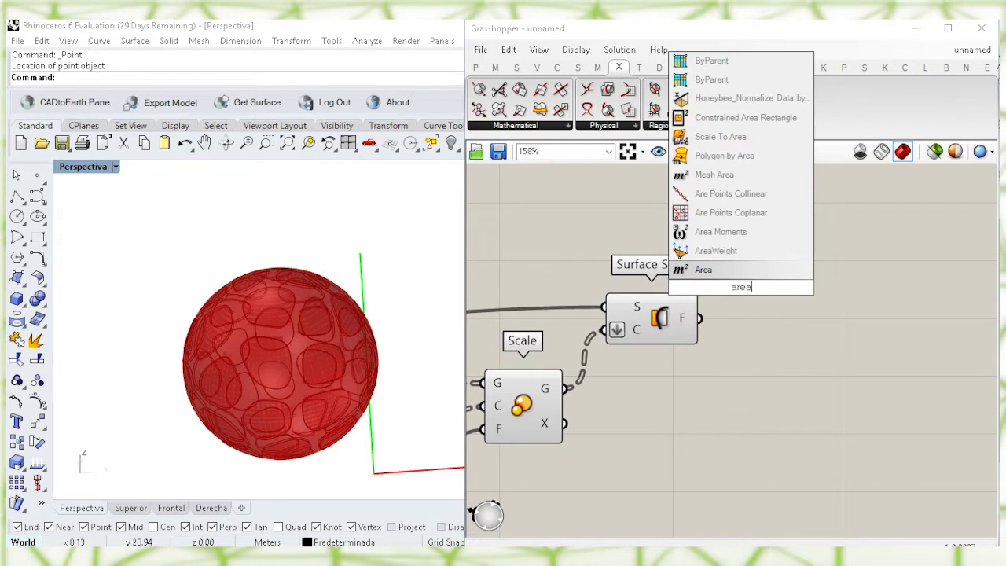
left_click(739, 271)
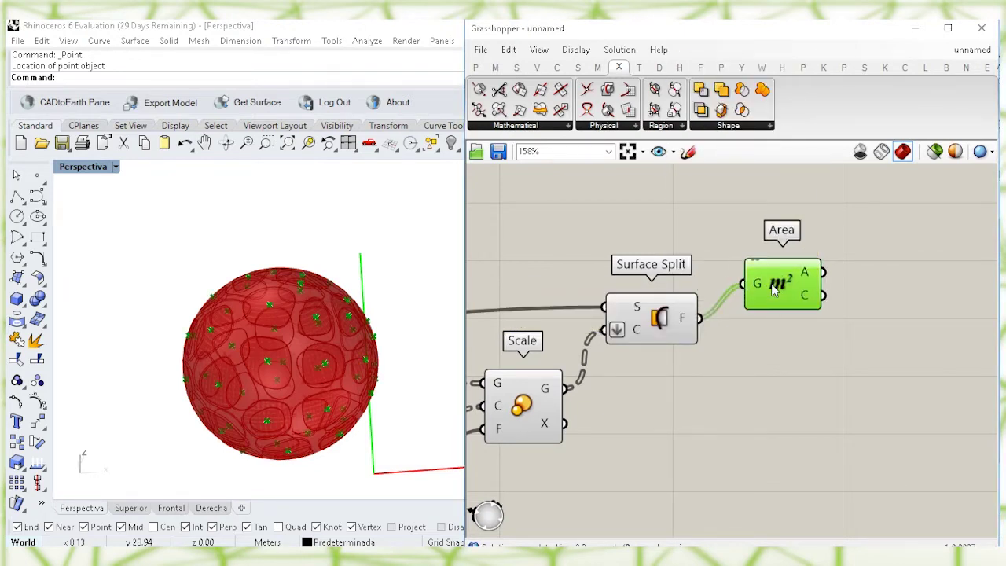
left_click_drag(781, 283, 773, 256)
Add a Sort List component to the right of Area
right_click_drag(801, 327, 742, 343)
double_click(745, 321)
type("sort")
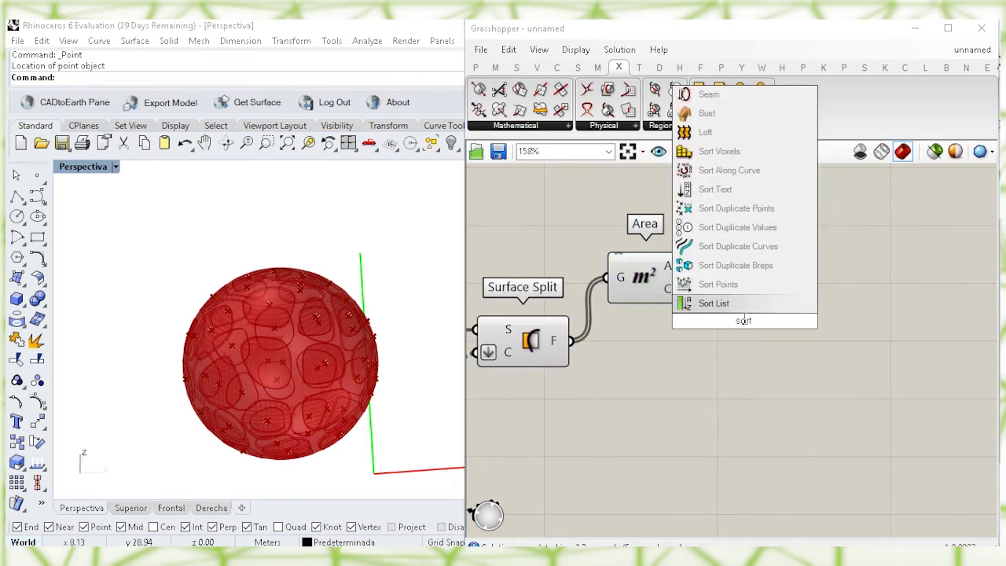
key("Return")
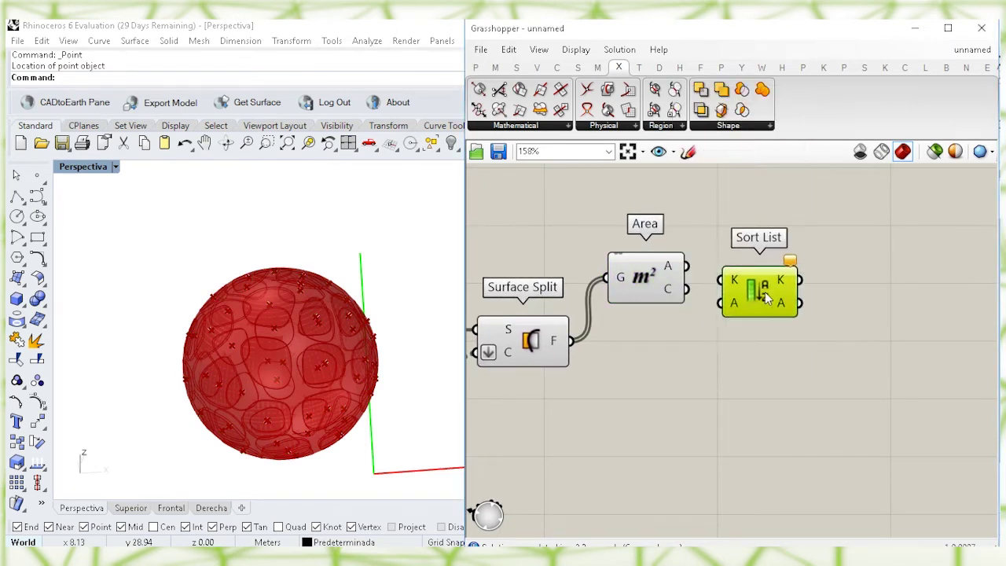
Connect Area's area output (A) to Sort List's keys (K) and Surface Split's fragments (F) to its values input (A)
mouse_move(668, 271)
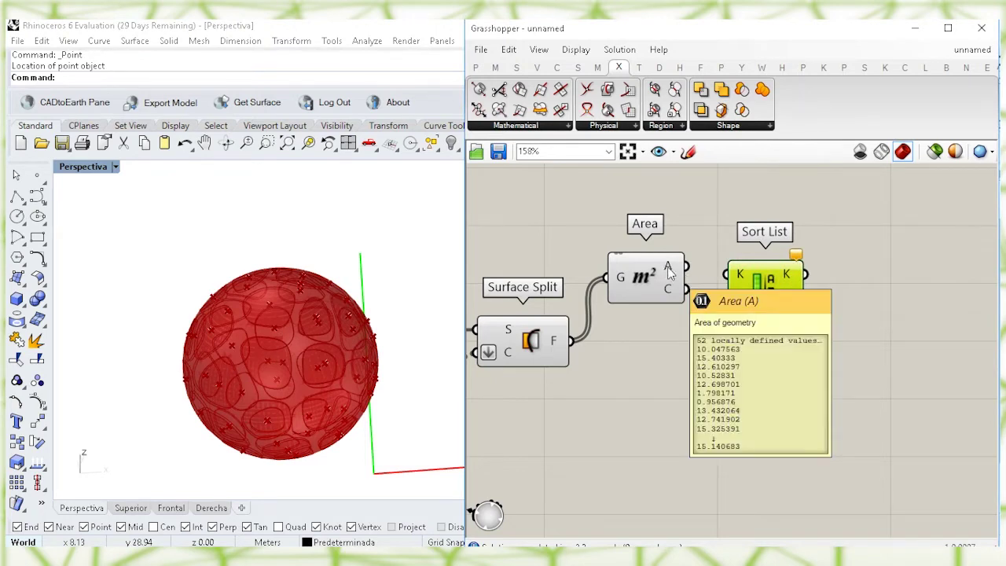
mouse_move(738, 303)
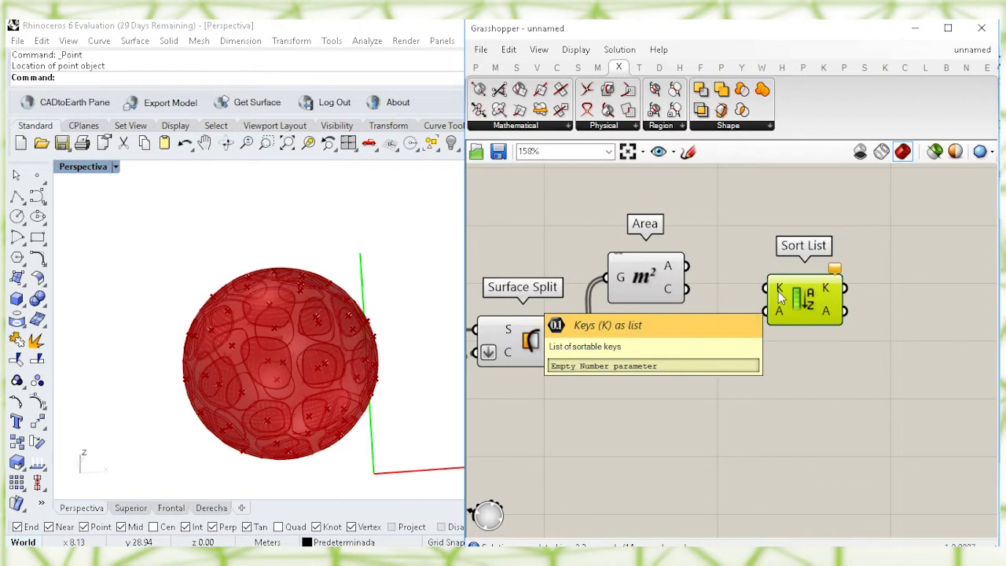
left_click_drag(771, 279, 770, 285)
left_click_drag(807, 300, 811, 279)
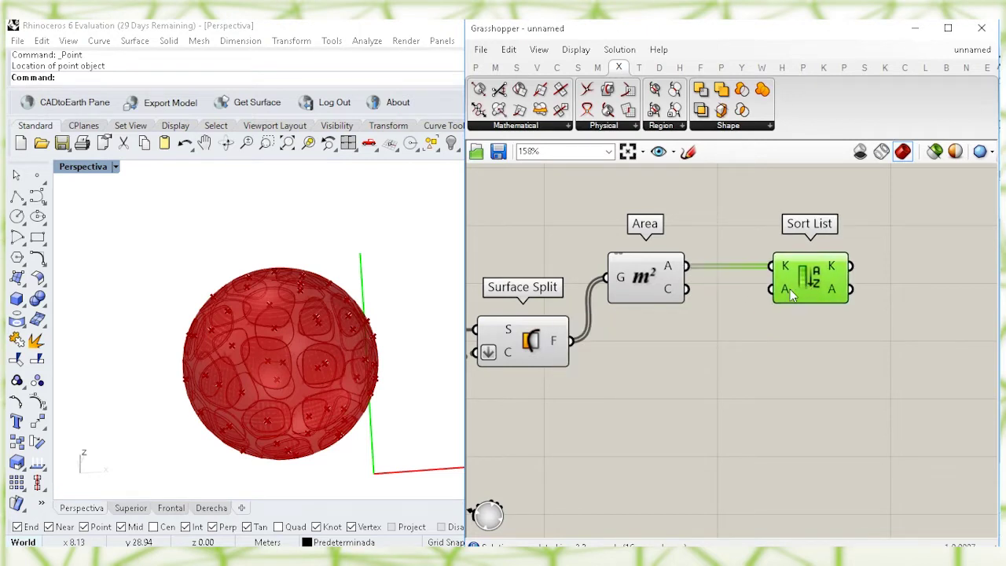
left_click_drag(573, 350, 766, 343)
mouse_move(783, 325)
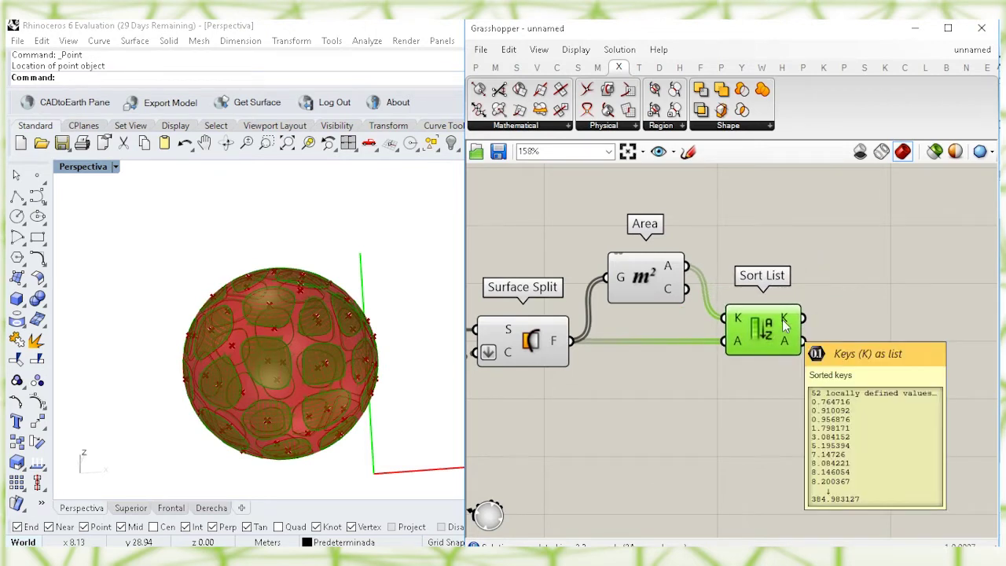
Add a List Item component to the right of Sort List
right_click_drag(846, 367, 772, 361)
double_click(772, 360)
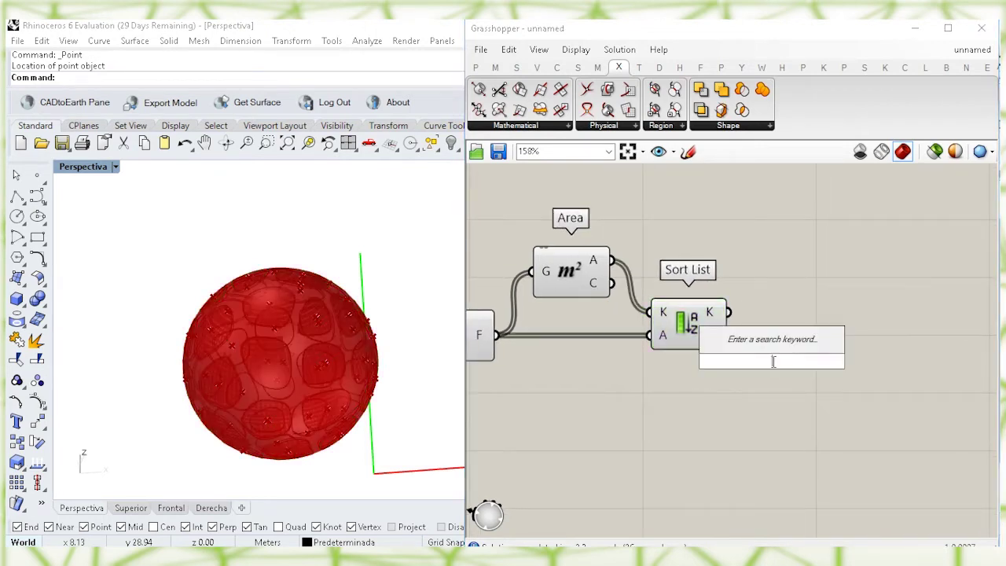
type("list item")
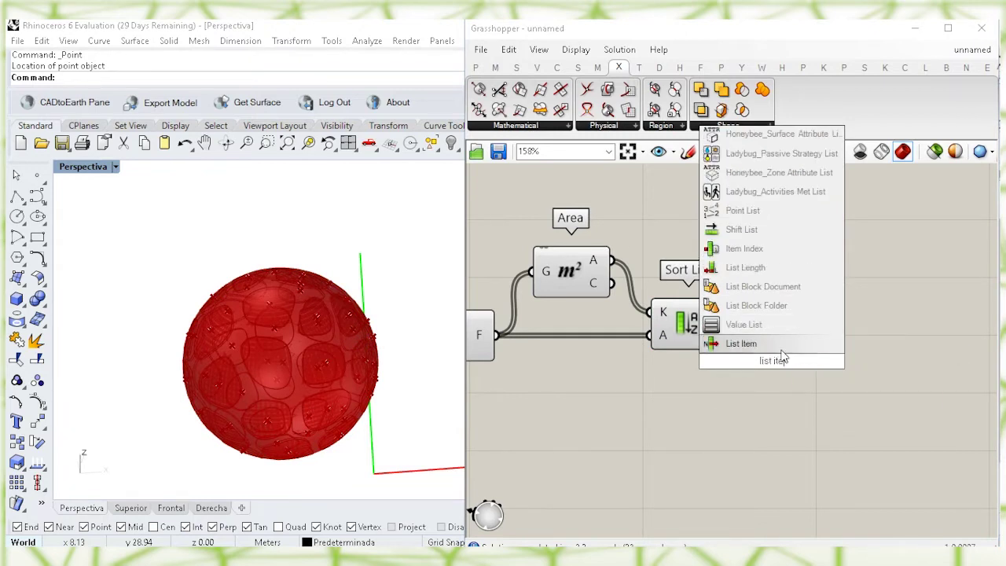
key("Return")
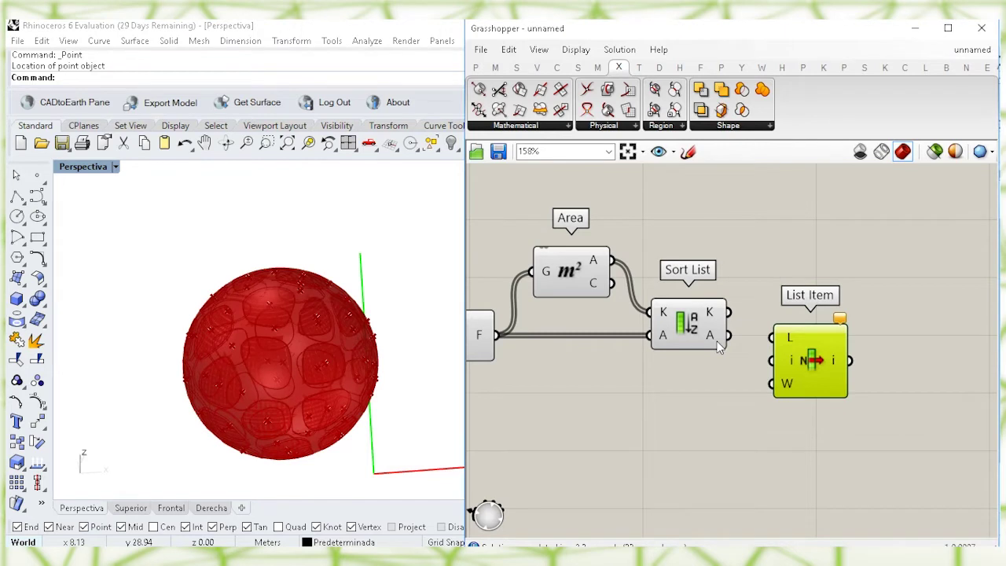
Connect Sort List's sorted output (A) to List Item's list input (L) and reverse that input
left_click_drag(790, 343, 779, 348)
right_click(781, 344)
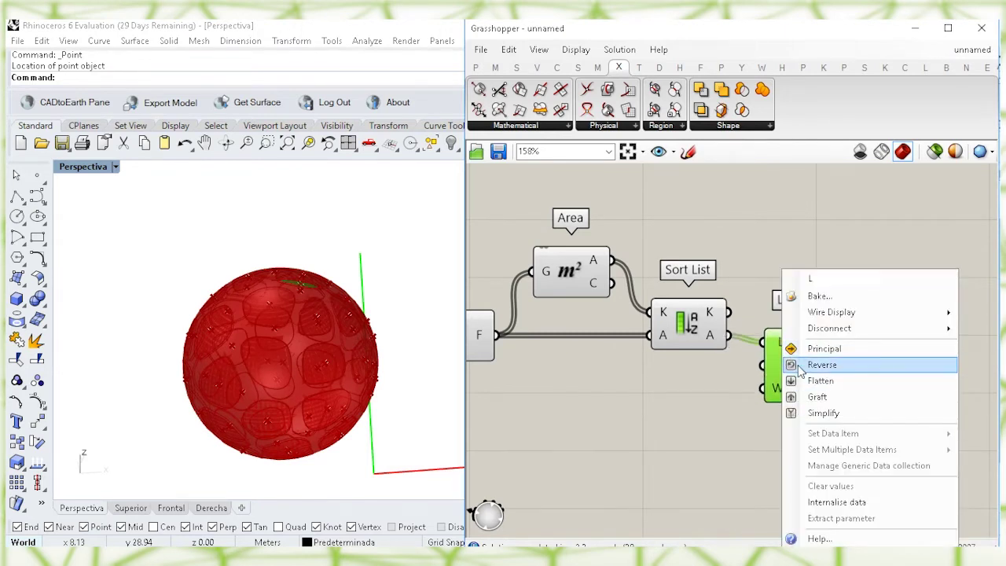
left_click(822, 365)
Turn off the preview of Surface Split, Area and Sort List
right_click_drag(684, 378, 799, 370)
left_click_drag(813, 380, 584, 218)
right_click(584, 216)
left_click(628, 237)
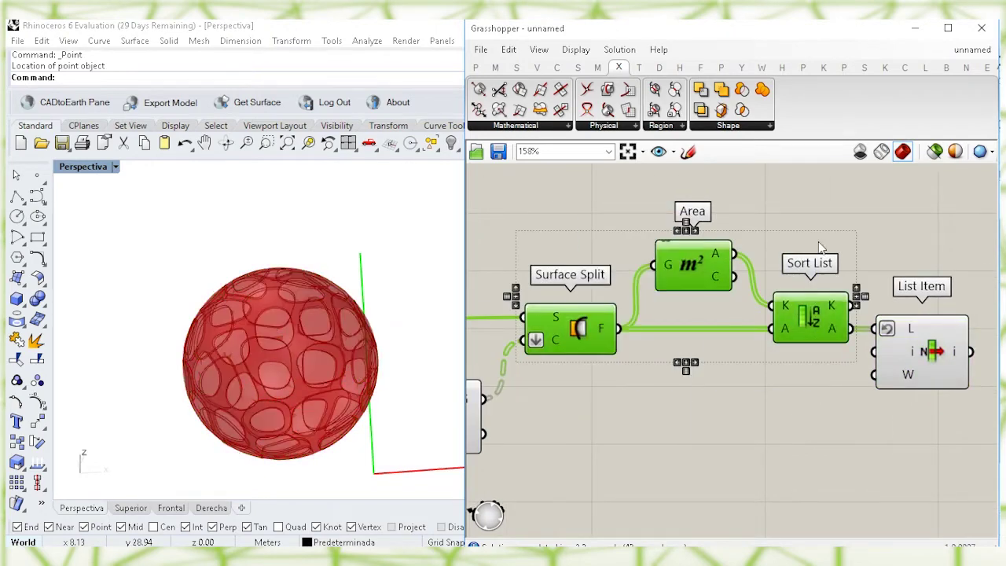
left_click(873, 272)
Bake the List Item surface into Rhino to inspect it, and delete the baked copy
left_click(927, 354)
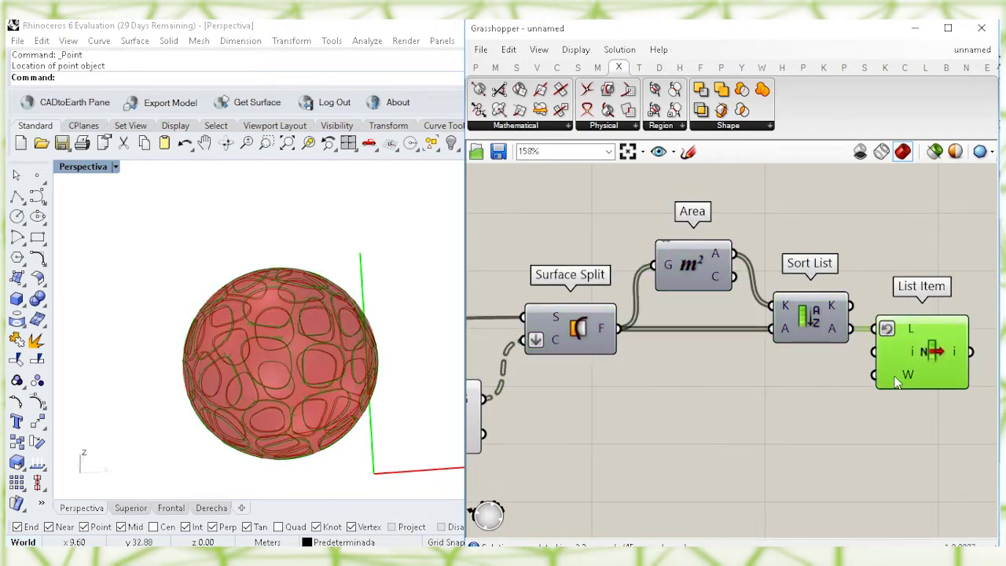
right_click_drag(896, 382, 795, 374)
right_click(830, 344)
left_click(841, 404)
left_click(850, 284)
left_click(859, 532)
left_click(290, 334)
left_click(390, 274)
right_click_drag(391, 273, 396, 350)
left_click(346, 331)
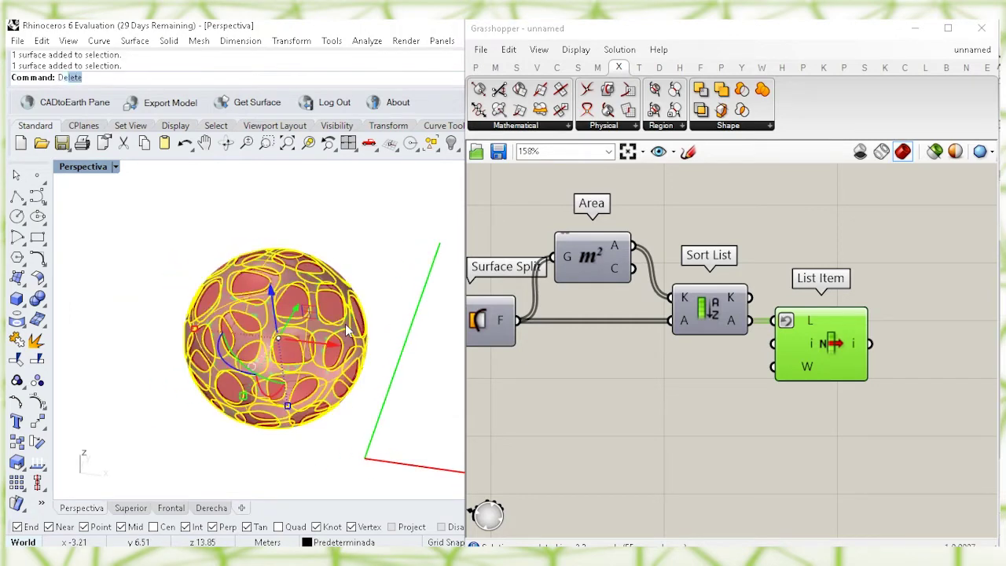
key("Return")
Add a second Area component below Surface Split's output wire, connected to the fragments (F)
right_click_drag(550, 444, 629, 421)
left_click(678, 236)
double_click(656, 382)
type("are")
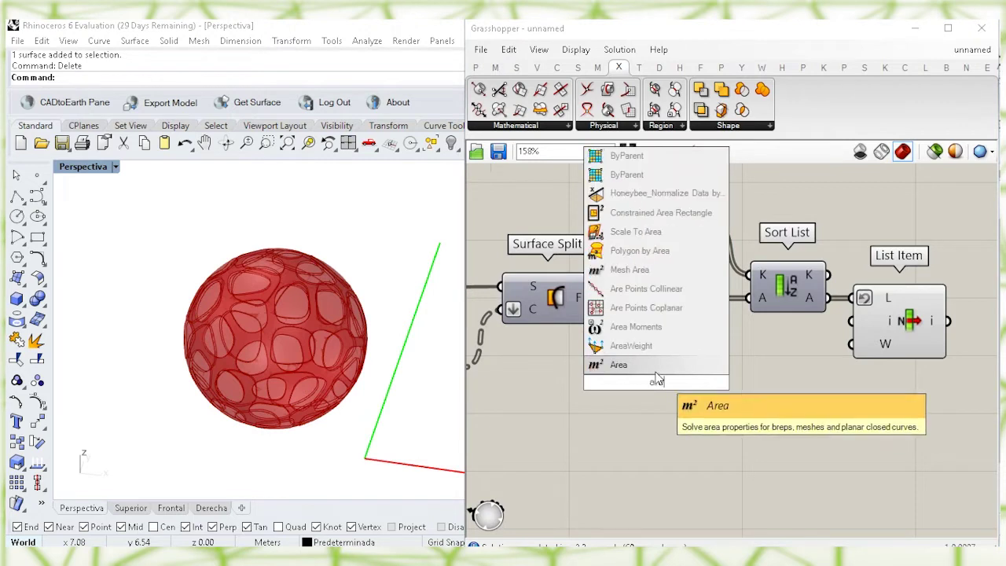
key("Return")
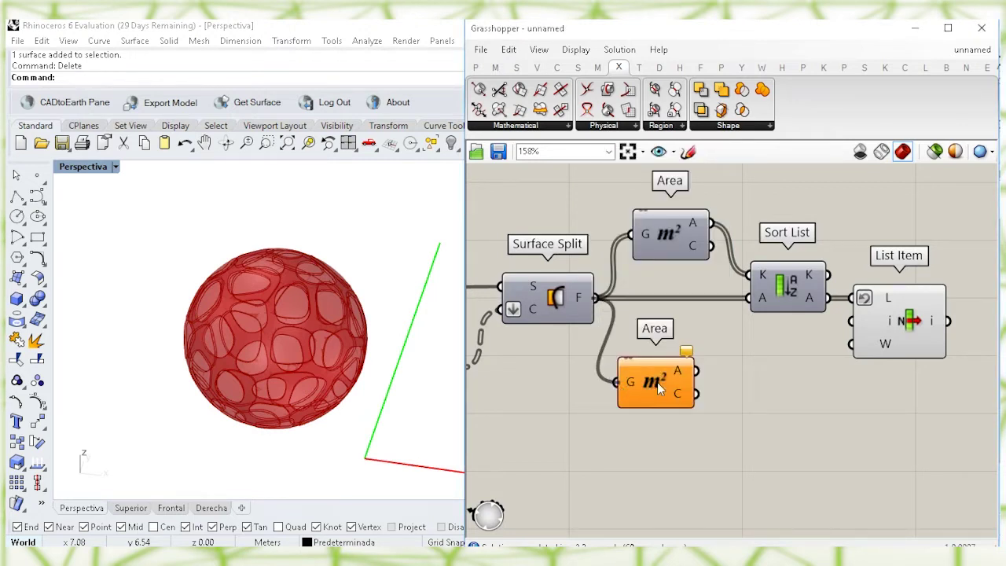
Add a second Sort List beside the lower Area and connect Surface Split's fragments (F) to its A input
left_click_drag(657, 382, 674, 431)
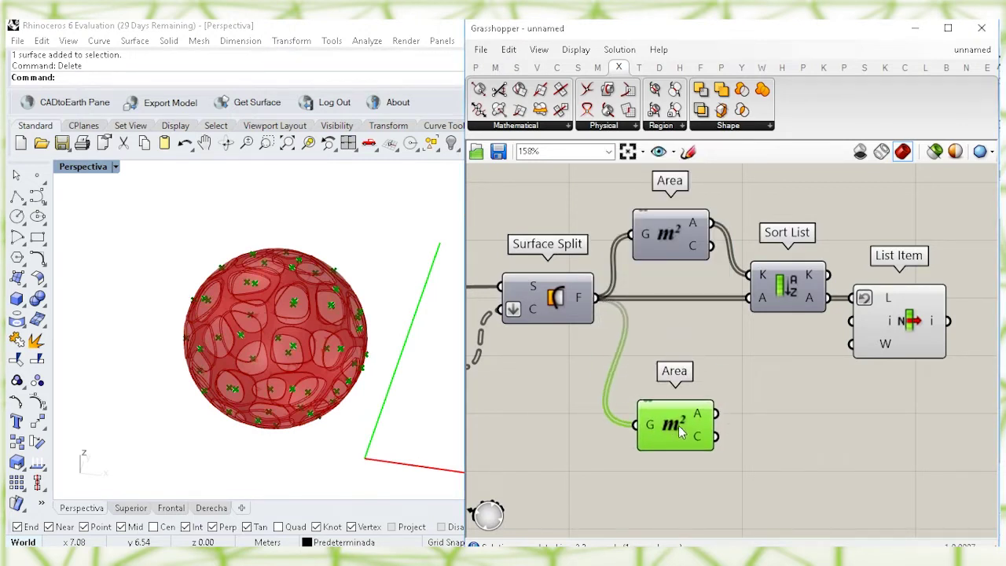
double_click(760, 402)
type("sort")
key("Return")
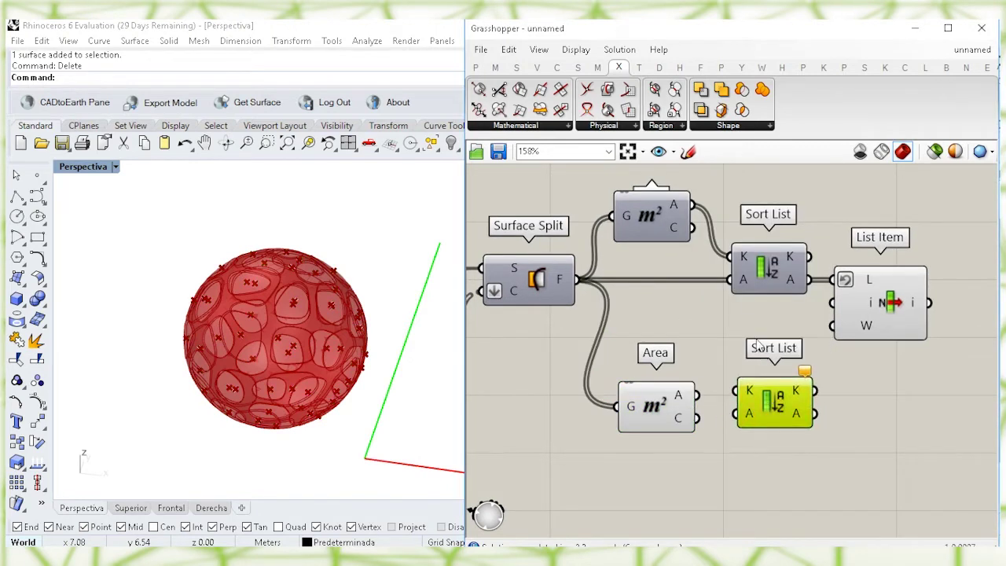
left_click(753, 272)
left_click_drag(774, 400, 578, 280)
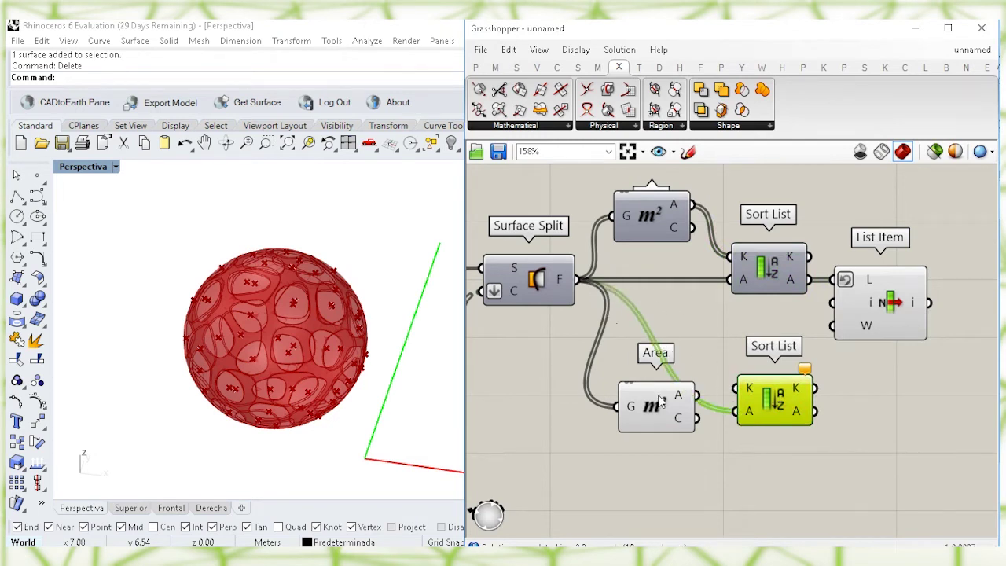
Connect the lower Area's area output (A) to the new Sort List's keys (K) and tidy the two components' spacing
left_click_drag(660, 401, 646, 403)
left_click_drag(746, 400, 755, 400)
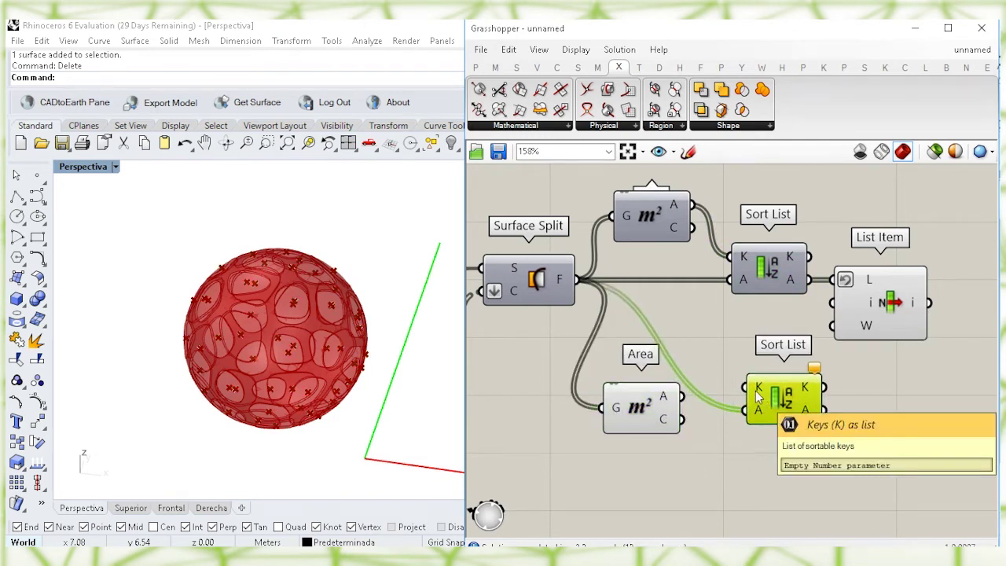
left_click_drag(744, 387, 684, 395)
left_click_drag(771, 413, 758, 412)
left_click_drag(660, 414, 644, 413)
left_click_drag(781, 403, 771, 400)
right_click_drag(851, 425, 792, 419)
left_click(792, 419)
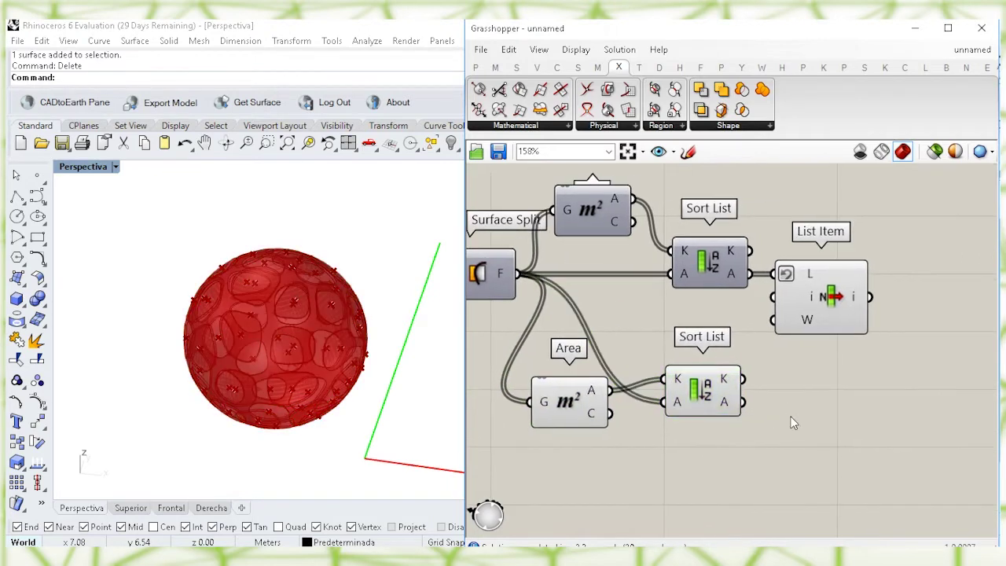
Add a Reverse List component fed by the lower Sort List's sorted output (A)
double_click(792, 423)
type("reve")
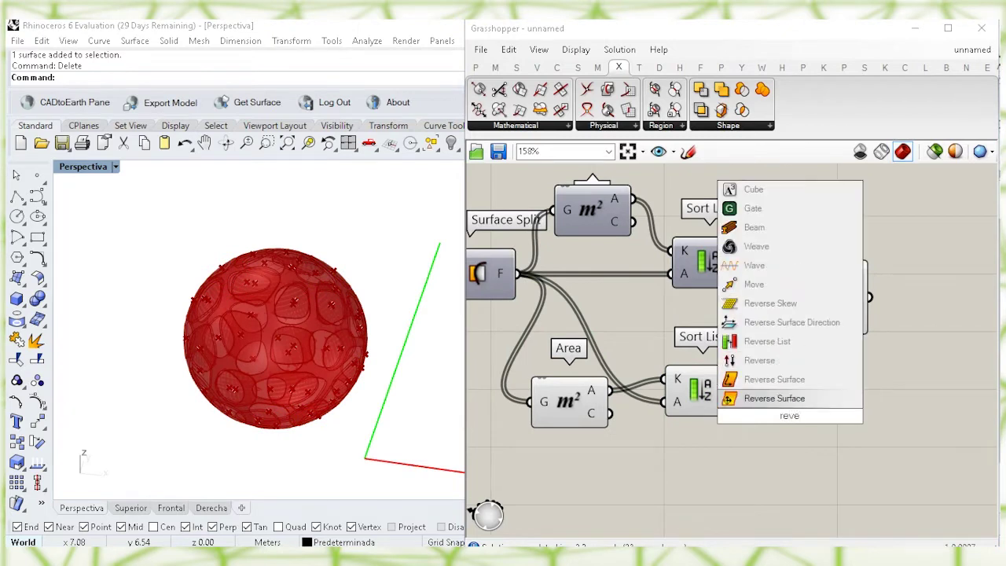
left_click(796, 344)
left_click_drag(742, 401, 789, 405)
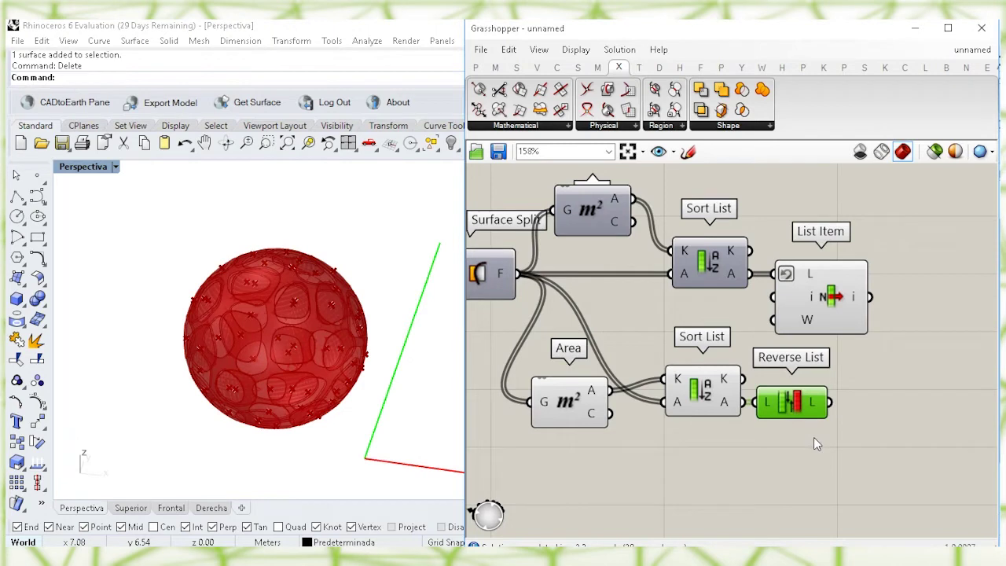
Add a Cull Index component and connect Reverse List's output to its list input (L)
double_click(801, 449)
type("cull")
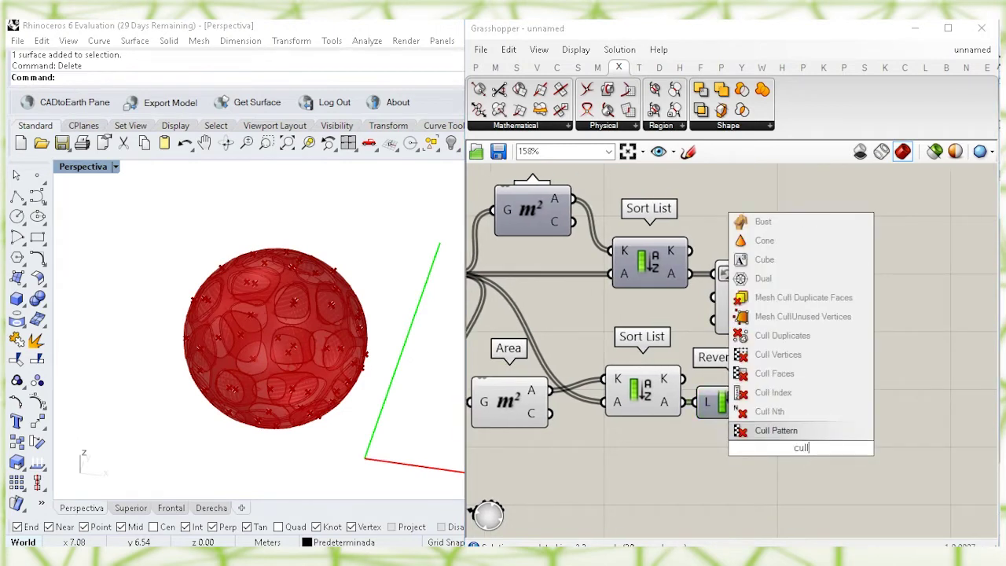
type(" ind")
key("Return")
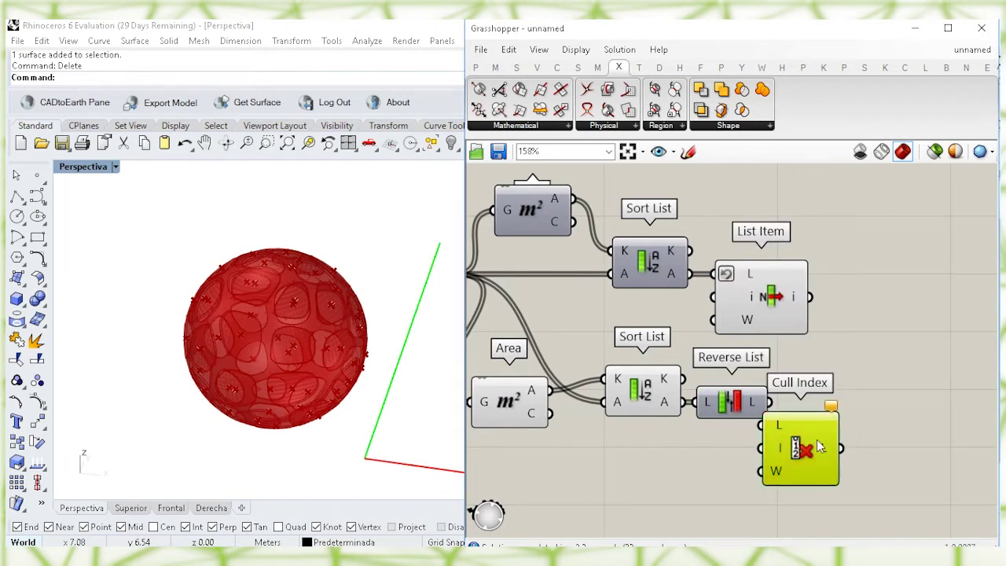
left_click_drag(803, 448, 825, 443)
left_click_drag(802, 412, 804, 416)
left_click_drag(823, 428, 813, 409)
left_click(737, 448)
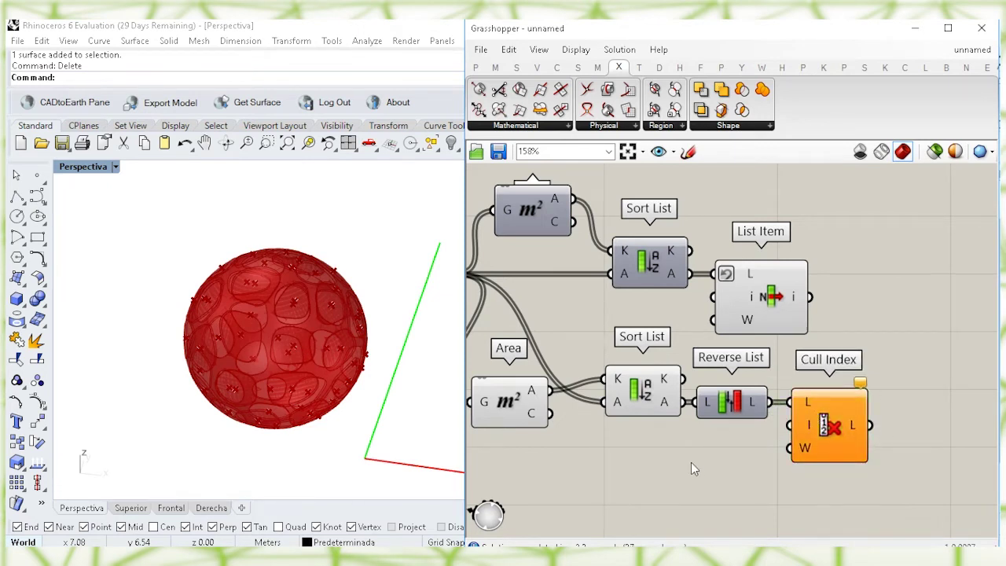
Add a panel containing 0 and connect it to Cull Index's index input (I)
double_click(692, 463)
type("panel")
key("Return")
scroll(717, 467, "up", 2)
left_click_drag(688, 463, 737, 438)
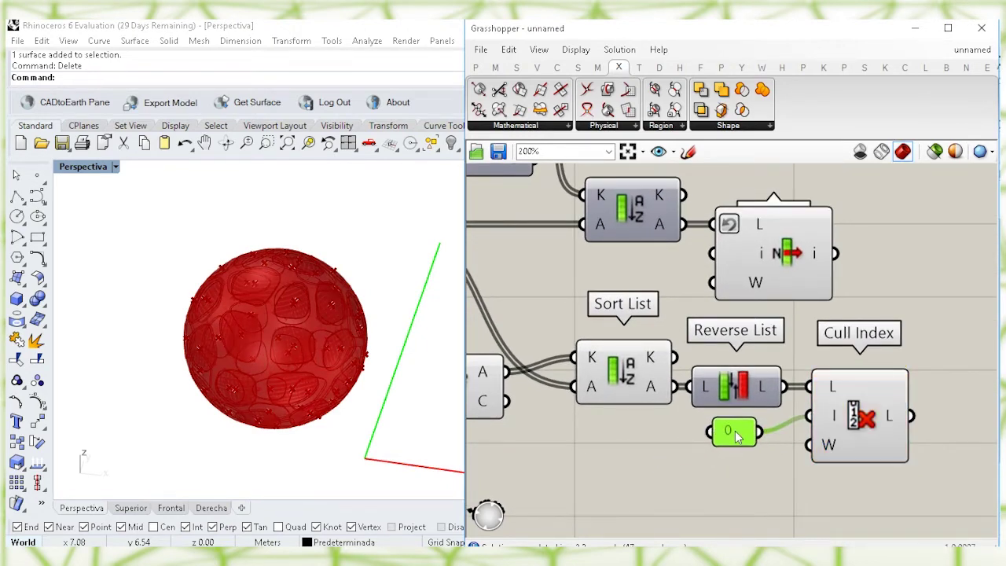
Add a Brep Join component and connect Cull Index's output to its B input
left_click(859, 422)
right_click_drag(967, 360, 815, 345)
double_click(823, 398)
type("brep joi")
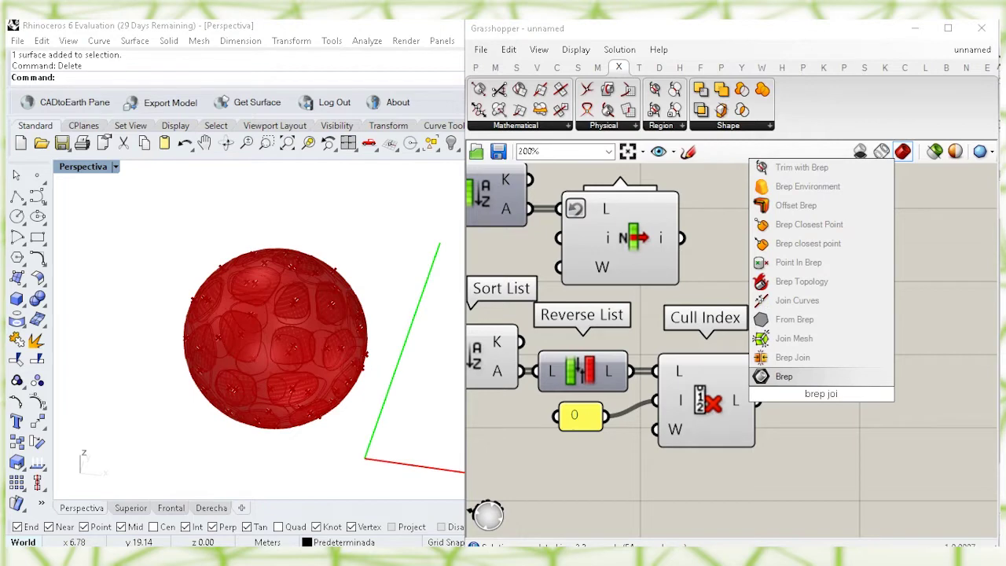
key("Return")
left_click_drag(758, 401, 845, 404)
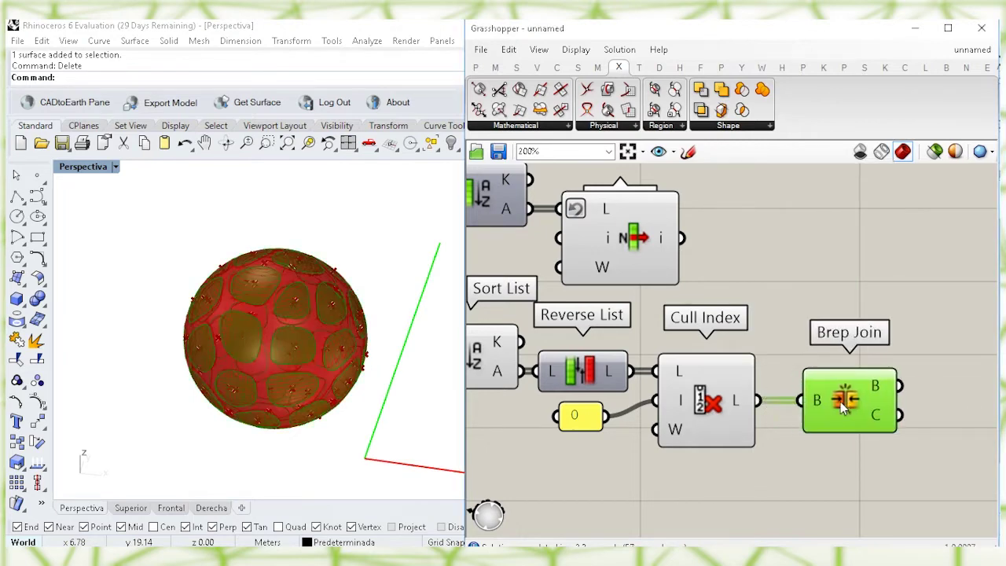
Turn off the preview of the lower Sort List, Reverse List and Cull Index
left_click_drag(738, 477, 487, 334)
right_click(783, 248)
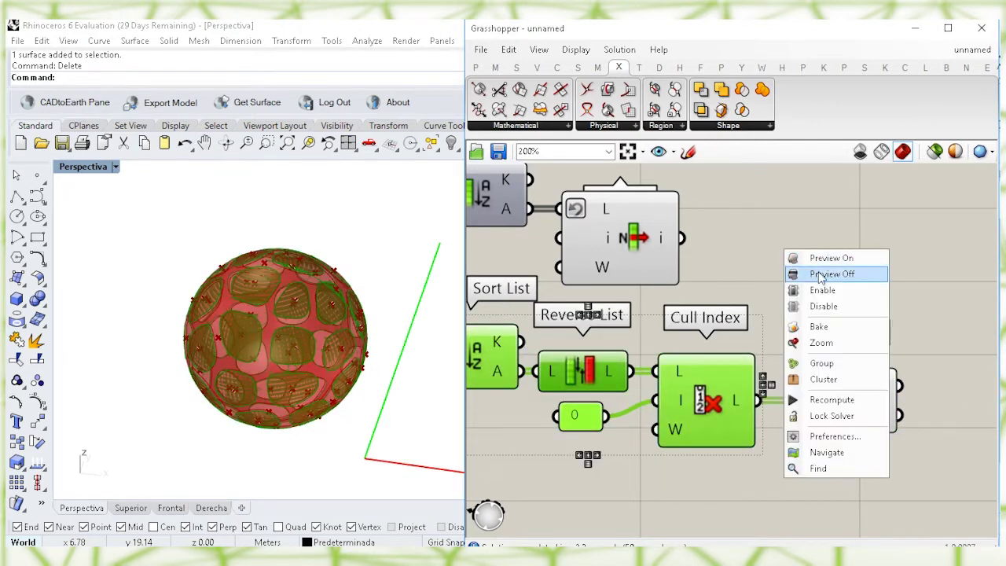
left_click(797, 275)
right_click_drag(729, 276, 767, 301)
left_click(882, 420)
Turn off the preview of the lower Area component
right_click_drag(259, 322, 279, 317)
left_click(680, 271)
scroll(835, 274, "down", 2)
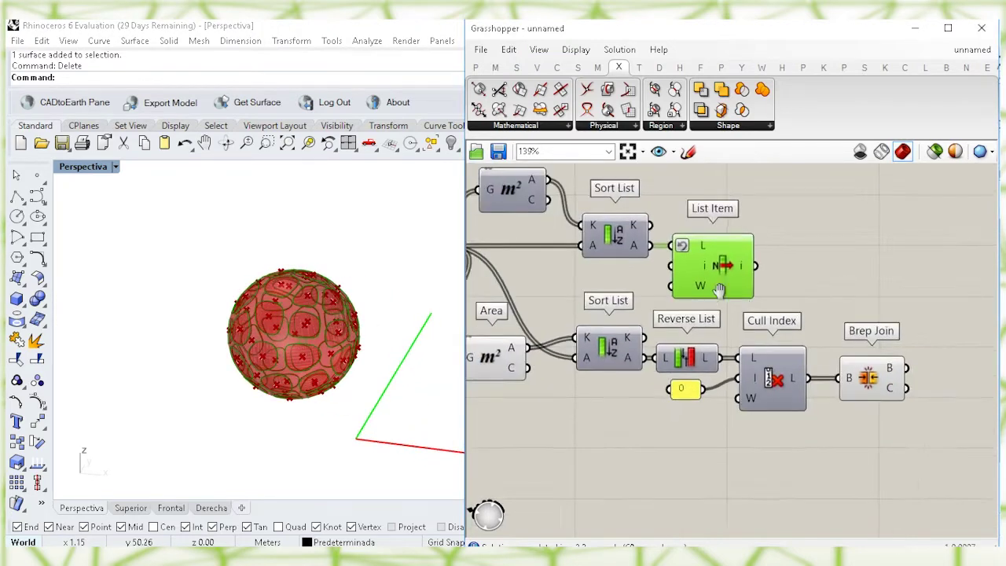
right_click_drag(719, 292, 796, 300)
left_click(569, 360)
right_click(570, 363)
left_click(605, 386)
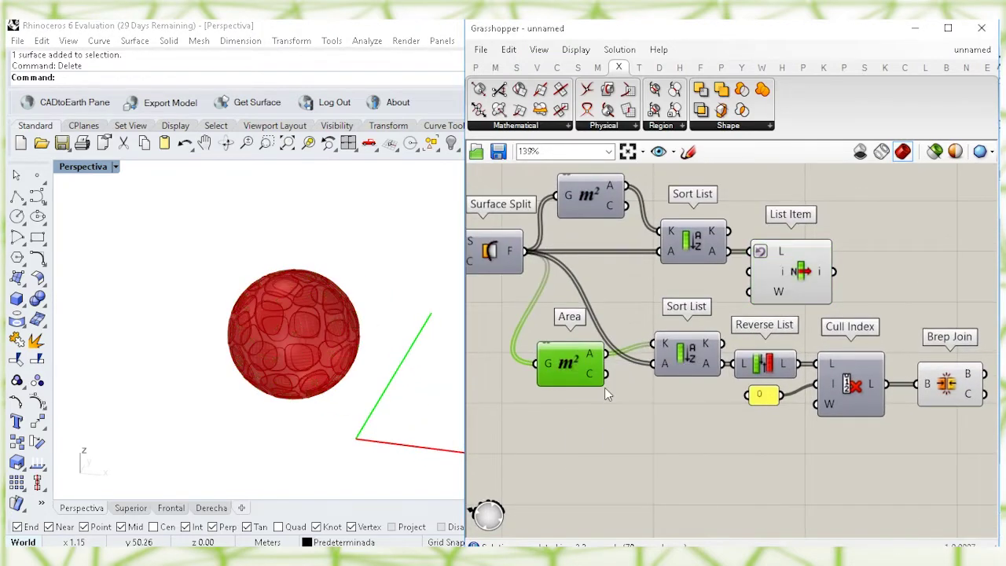
Add a third Area component above and beyond List Item, with List Item's output connected to its geometry input (G)
right_click_drag(905, 212, 762, 302)
double_click(764, 293)
type("area")
key("Return")
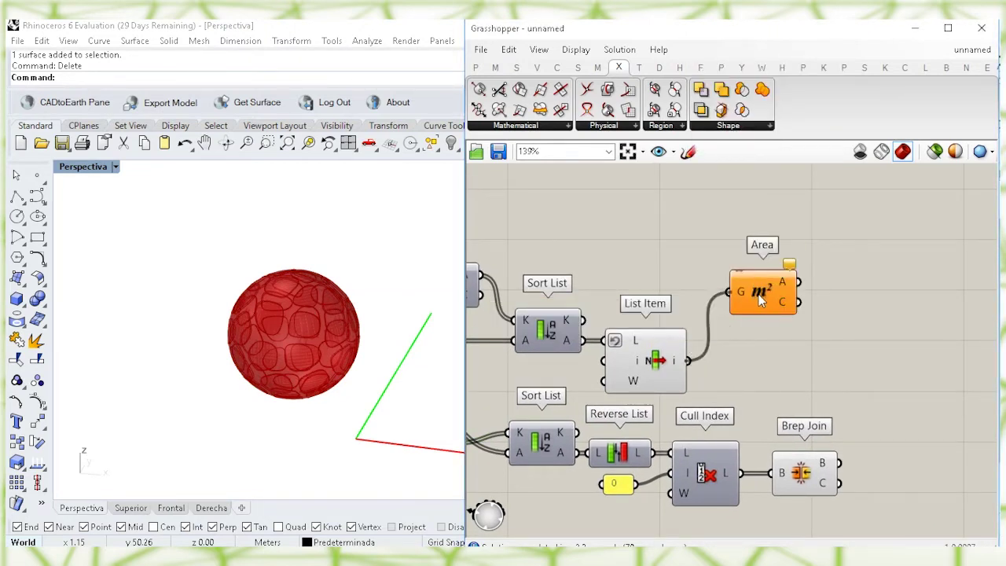
left_click(646, 360)
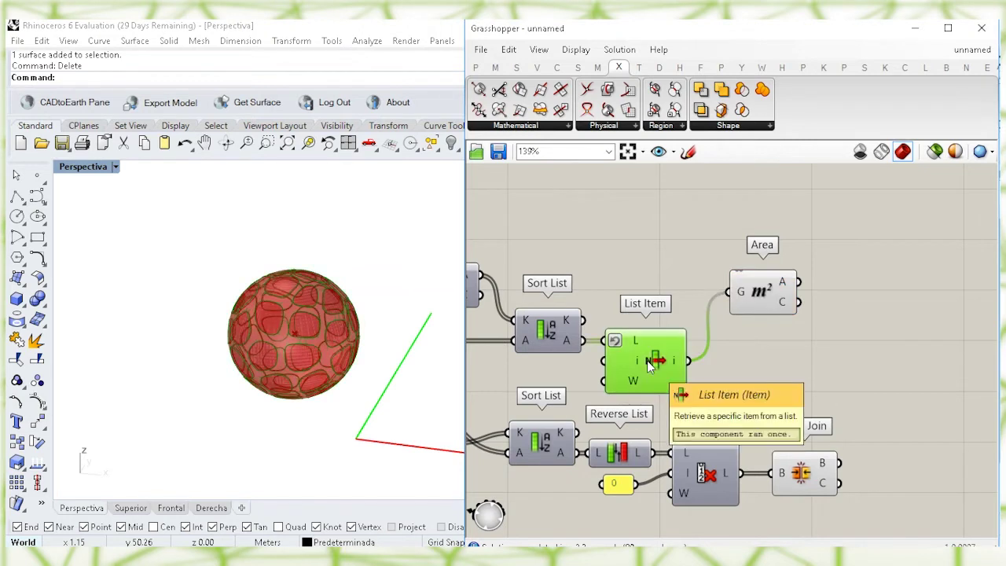
left_click(803, 318)
right_click_drag(805, 317, 789, 359)
left_click_drag(742, 335, 747, 292)
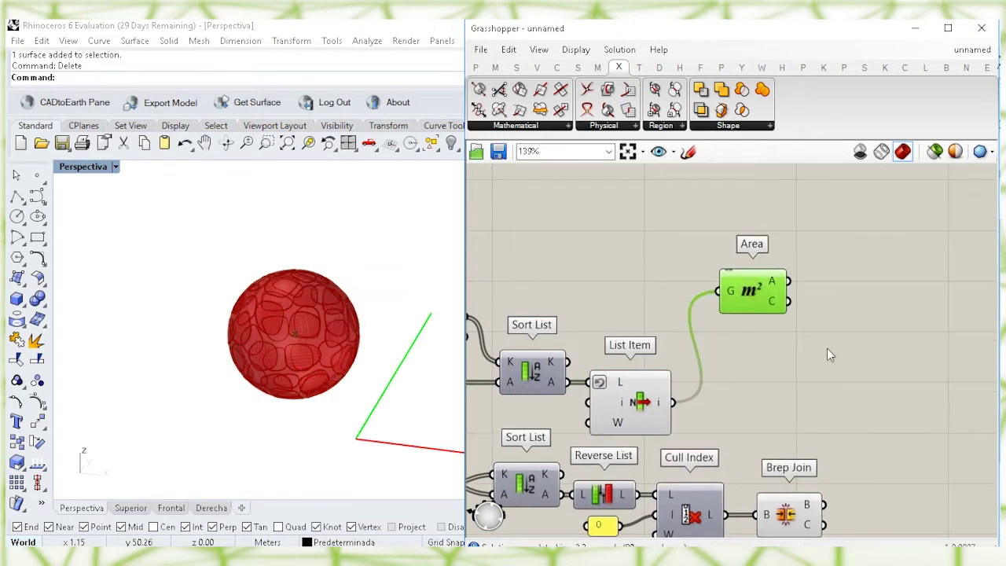
Add a Scale component using the List Item surface as geometry (G) and the new Area's centroid (C) as center
double_click(820, 352)
type("sc")
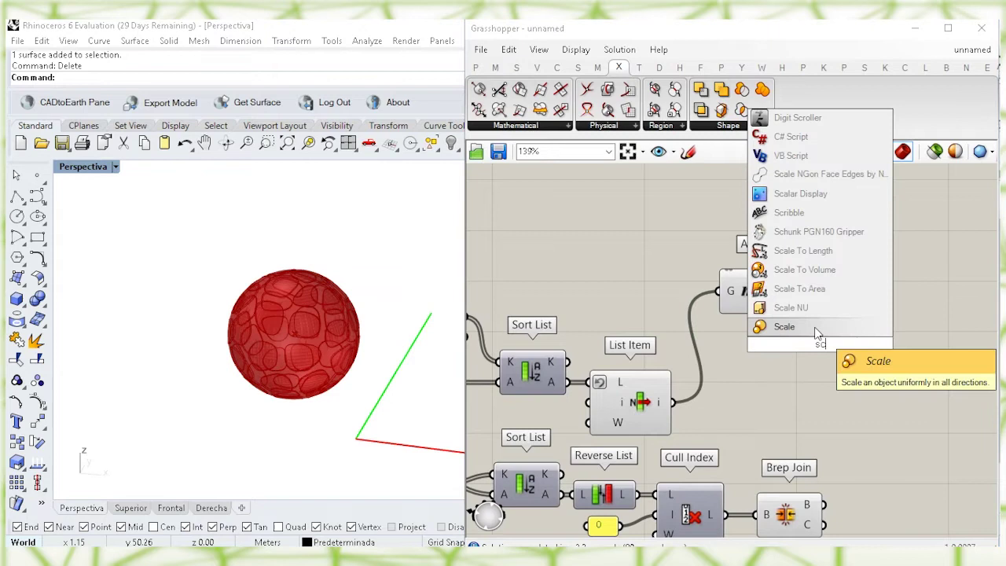
left_click(817, 328)
left_click_drag(864, 305, 858, 309)
left_click(664, 408)
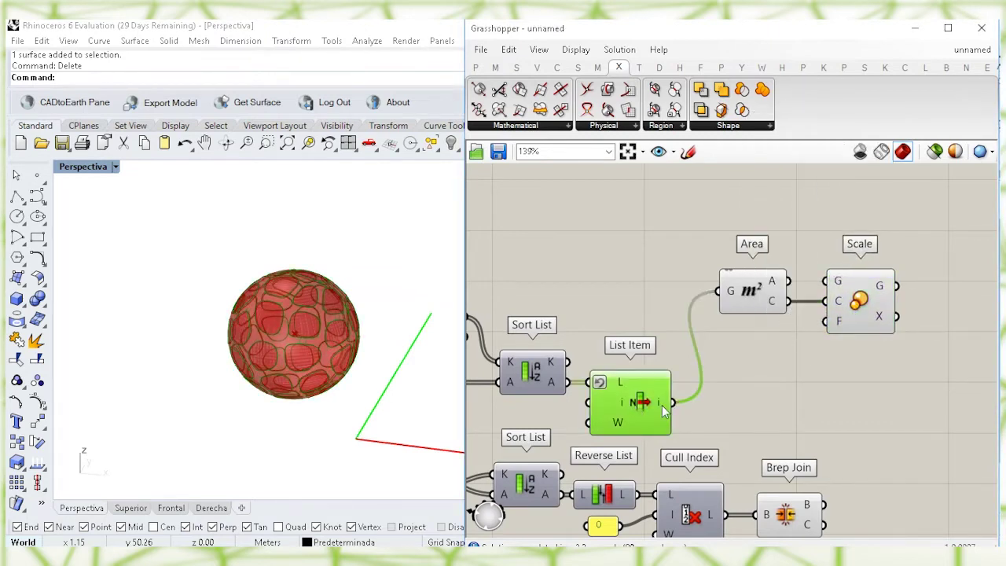
left_click_drag(717, 351, 825, 280)
left_click_drag(766, 293, 739, 295)
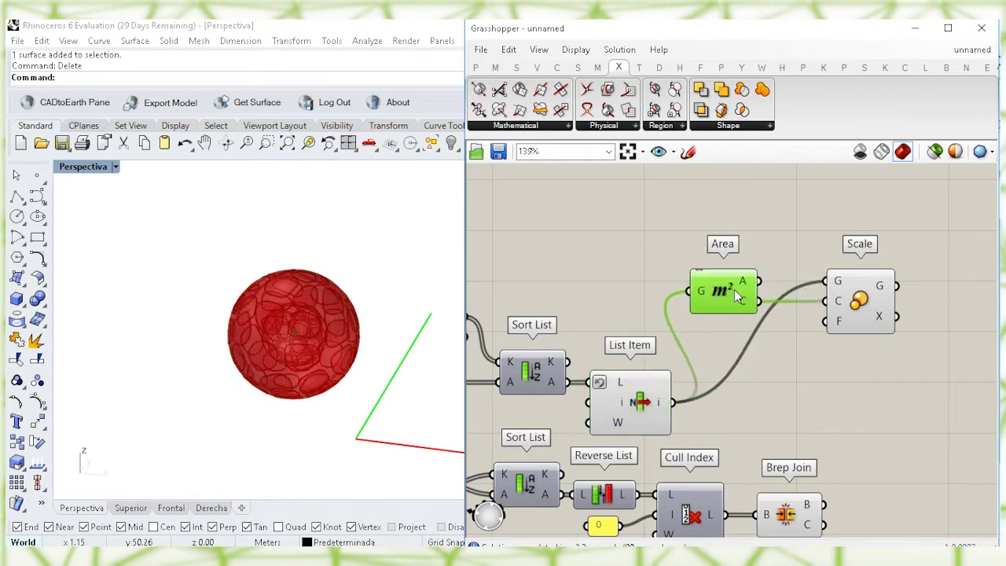
Create a number slider set to 1.200 and connect it to Scale's factor input (F)
double_click(730, 207)
type("1")
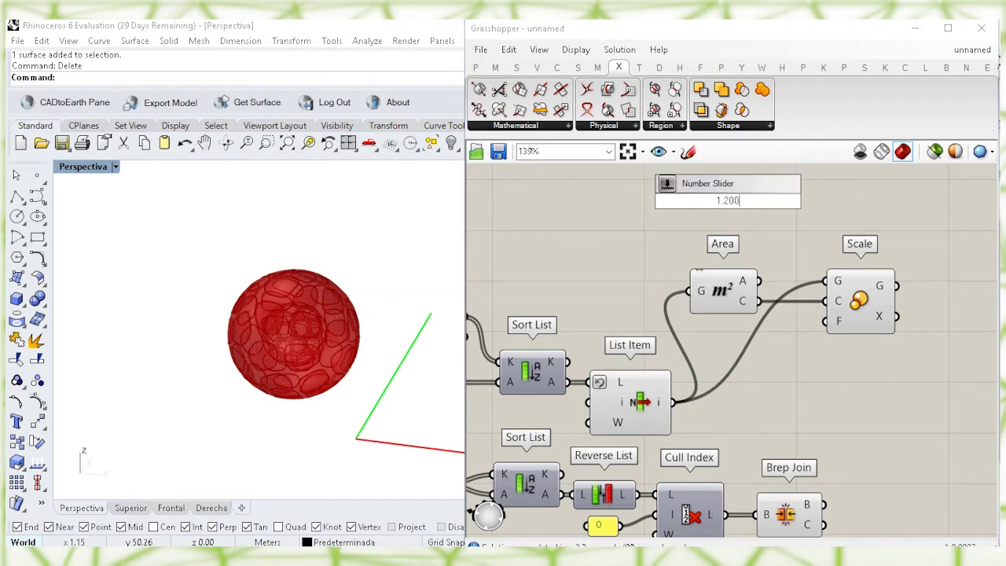
type(".200")
key("Return")
left_click_drag(794, 209, 840, 322)
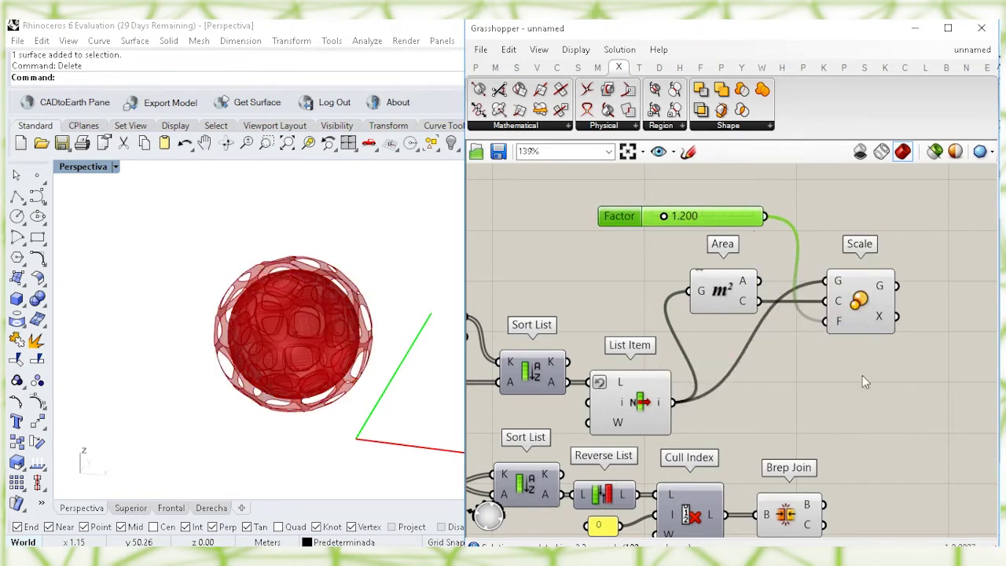
left_click(856, 308)
left_click(841, 371)
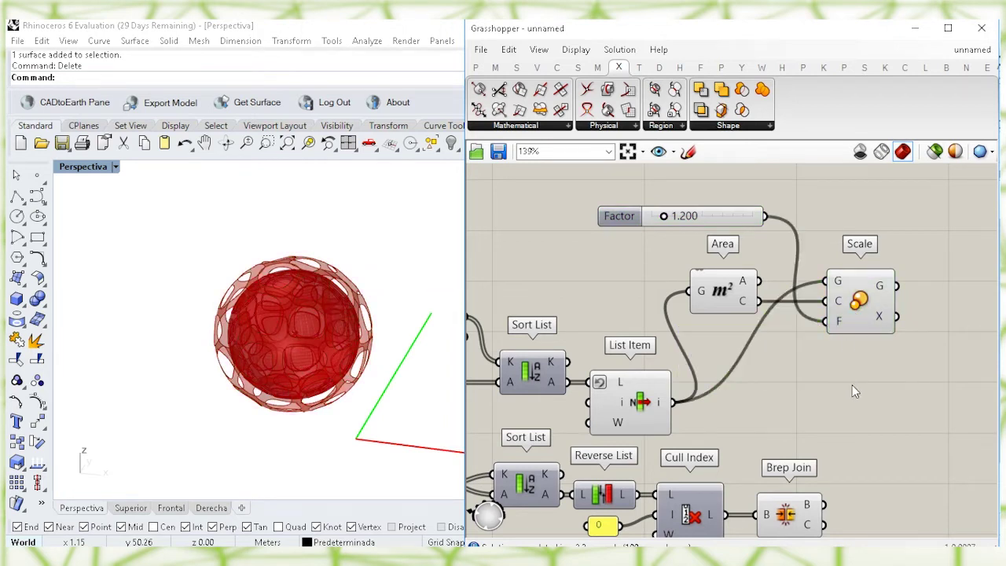
Add a Brep Edges component below Scale and connect List Item's output to its B input
right_click_drag(852, 384, 806, 387)
double_click(816, 409)
type("bre")
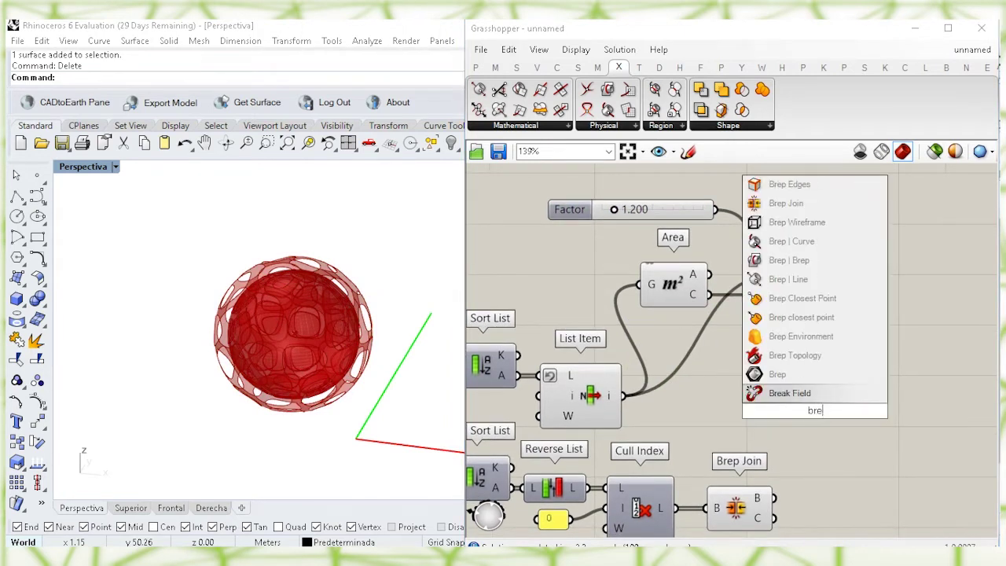
type("p eg")
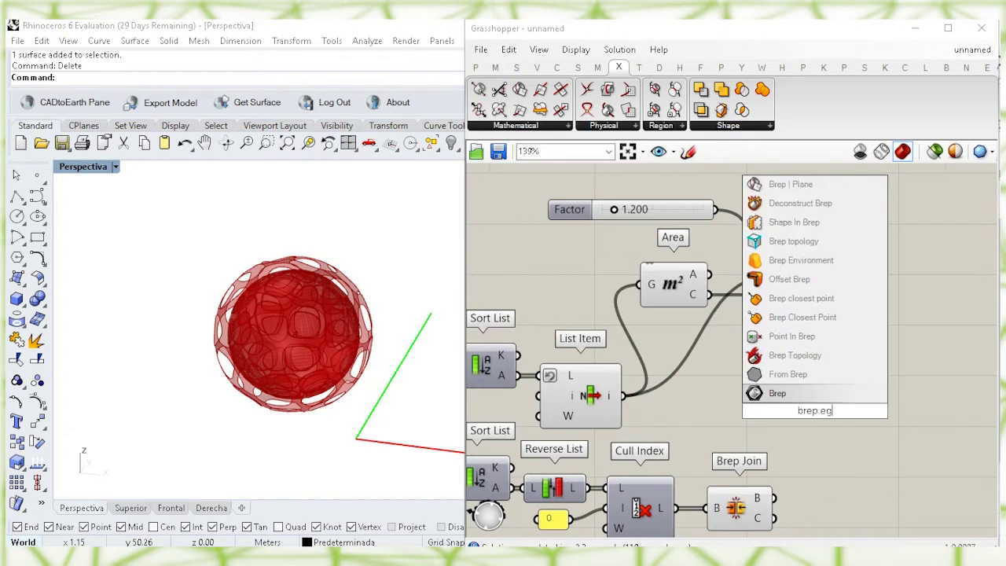
key("BackSpace")
type("d")
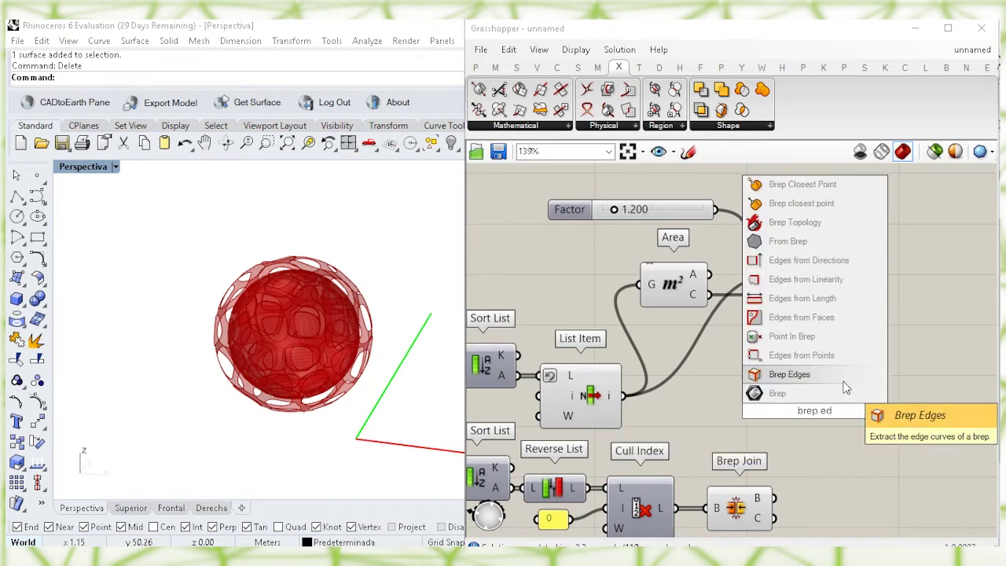
left_click(845, 385)
left_click_drag(809, 420, 811, 411)
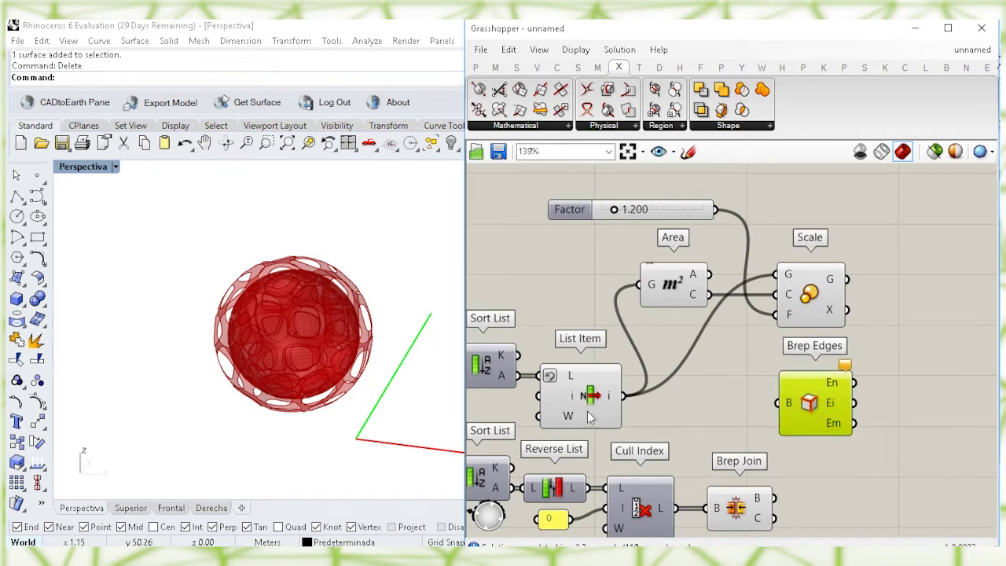
left_click(587, 413)
left_click_drag(741, 421, 808, 399)
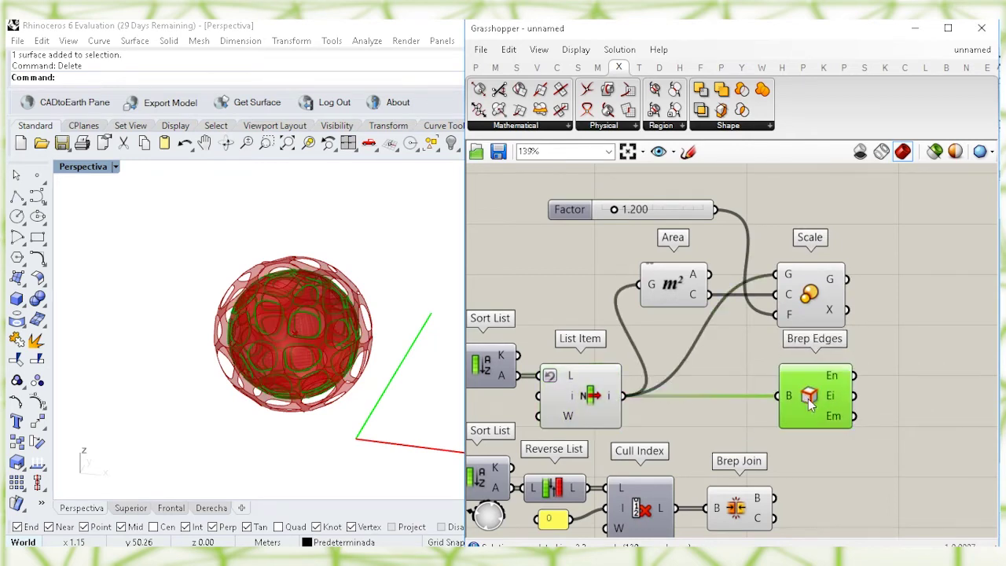
Duplicate Brep Edges beside Scale and connect Scale's geometry output (G) to the copy
right_click_drag(859, 404, 779, 420)
left_click_drag(735, 411, 811, 308, "alt")
left_click(852, 375)
right_click_drag(865, 368, 824, 383)
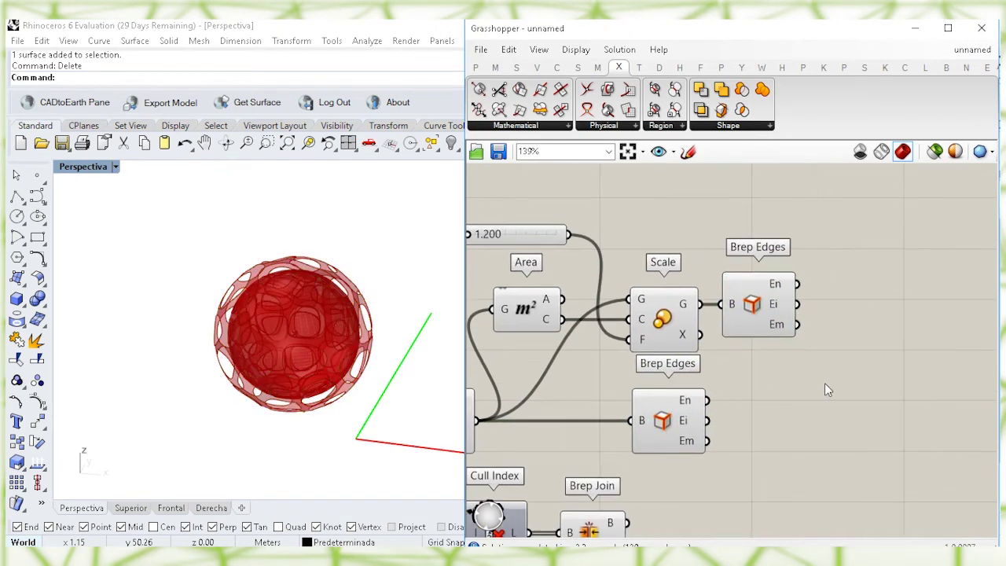
Inspect the naked edges (En) of both Brep Edges components through a Curve parameter, and delete that parameter
double_click(824, 383)
type("Crv")
left_click(814, 369)
left_click_drag(819, 382, 754, 402)
left_click(699, 409)
scroll(316, 307, "up", 3)
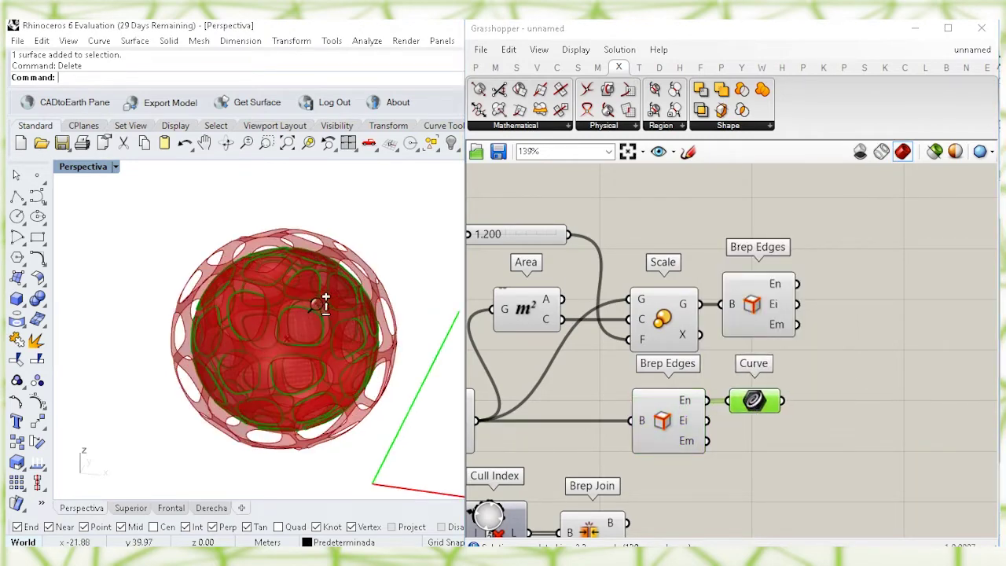
left_click_drag(797, 284, 835, 288)
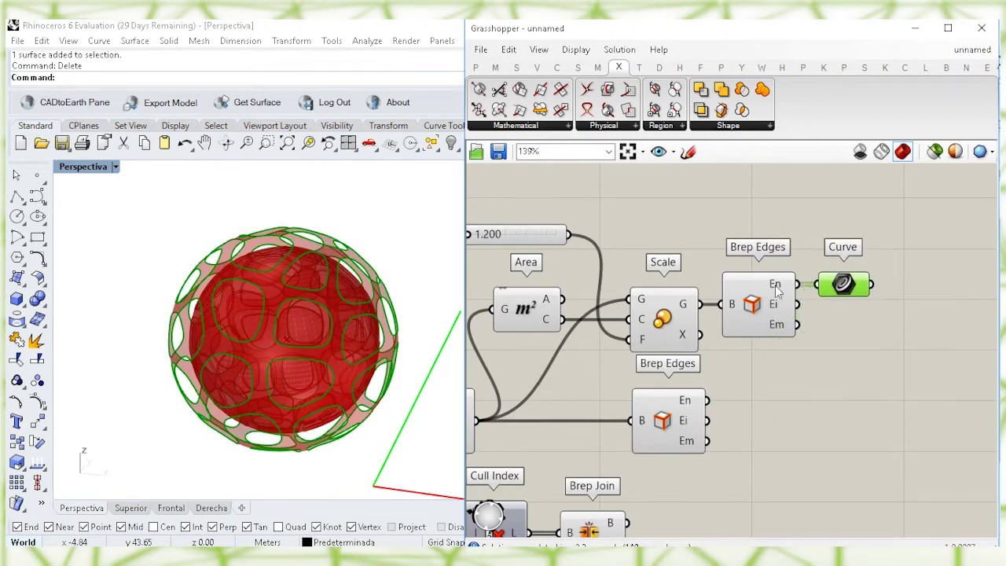
right_click_drag(335, 272, 357, 316)
left_click(508, 49)
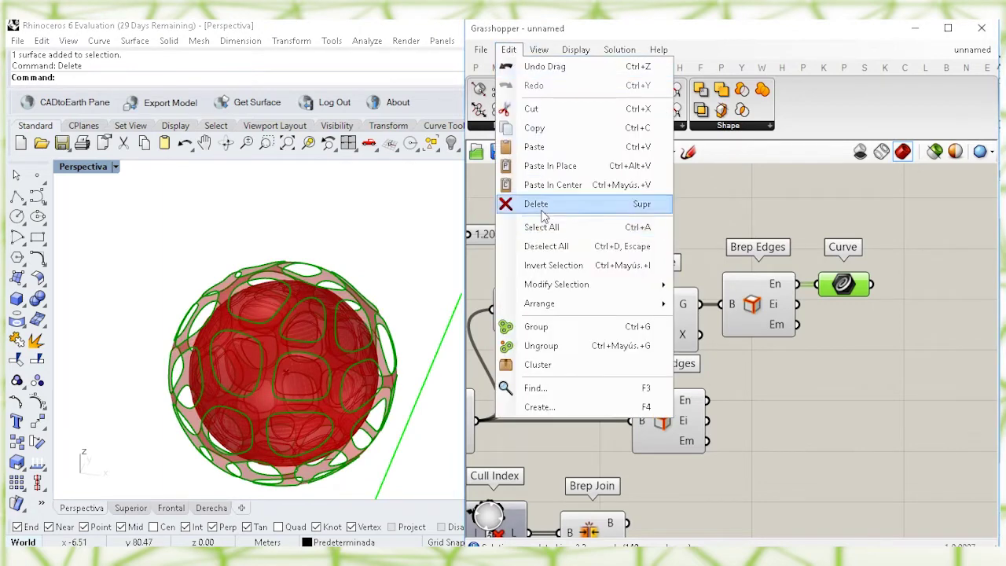
left_click(516, 202)
Move the lower Brep Edges directly beneath the upper one
left_click_drag(670, 420, 760, 420)
left_click(850, 380)
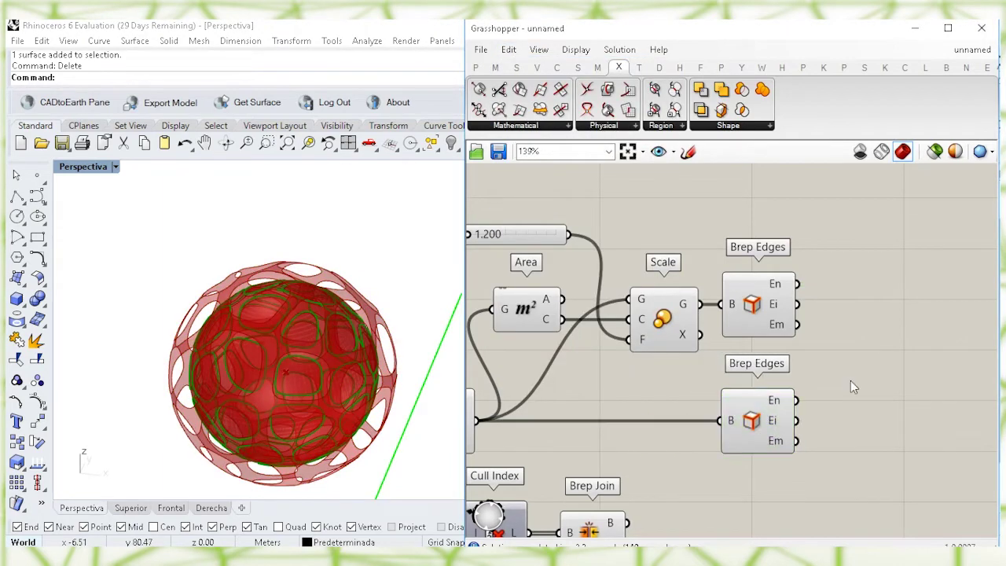
Add a Weave component, connecting the upper Brep Edges' En output to input 0 and the lower one's En to input 1
double_click(853, 380)
type("weave")
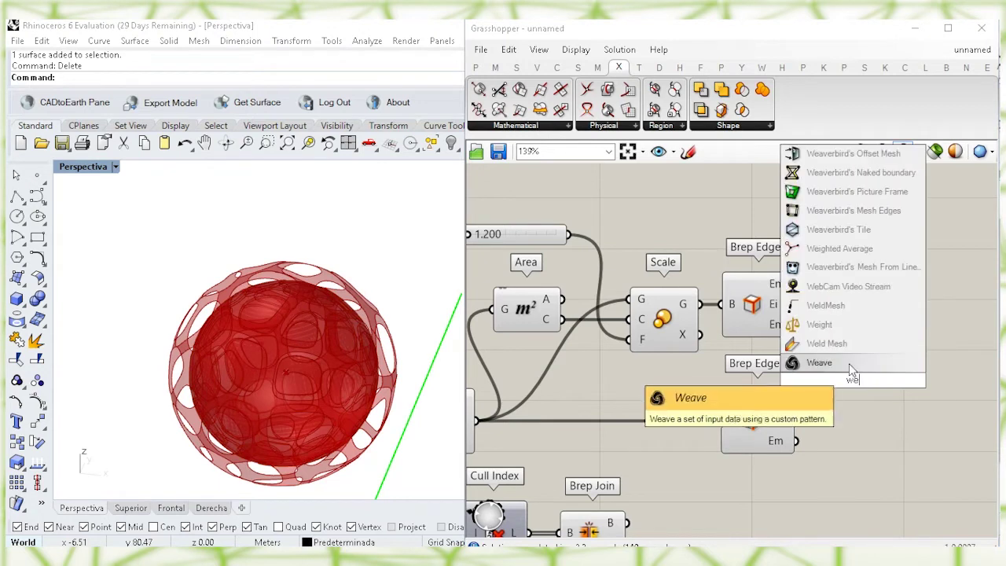
left_click(848, 363)
left_click_drag(796, 284, 876, 377)
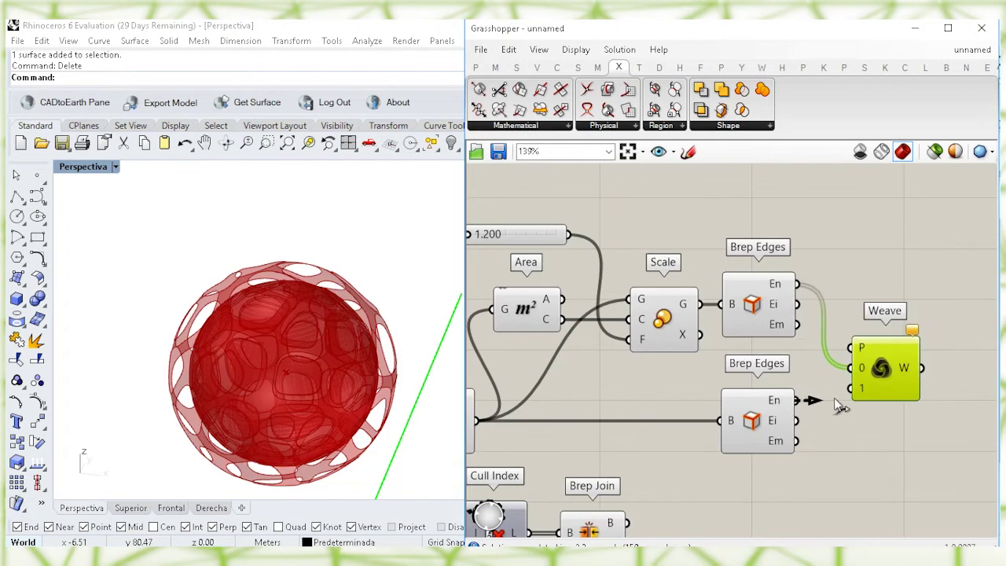
left_click_drag(826, 400, 862, 379)
left_click(874, 316)
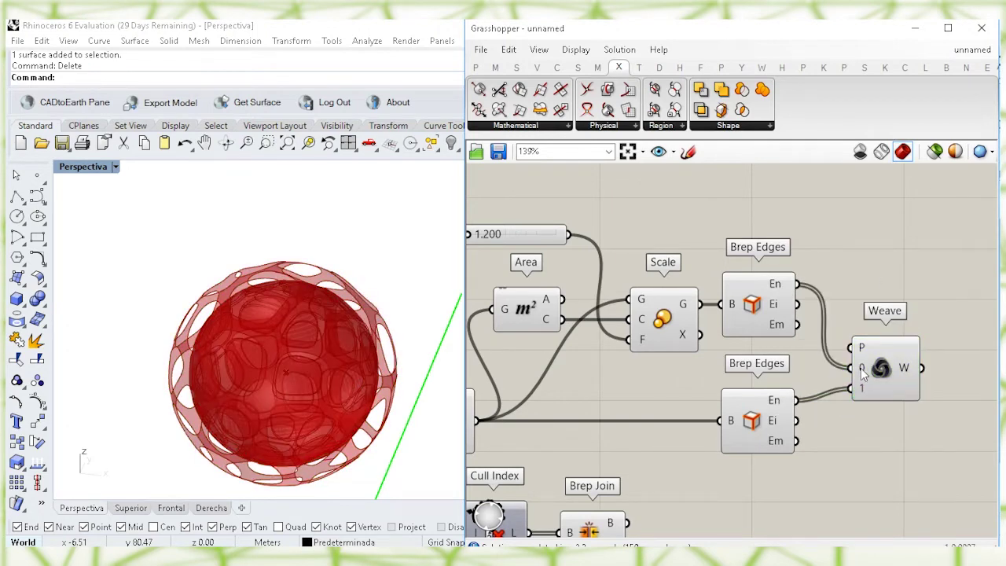
Graft the 0 and 1 inputs of the Weave component
right_click(862, 375)
left_click(859, 395)
right_click(849, 392)
left_click(861, 396)
left_click(885, 391)
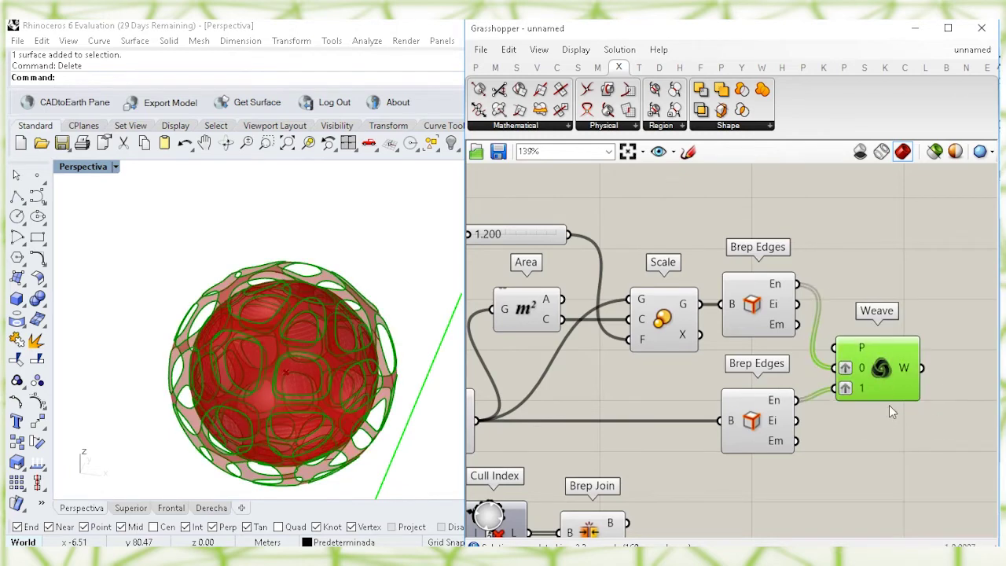
Add a Loft component beside Weave and connect Weave's W output to its C input
right_click_drag(900, 439, 795, 439)
left_click(853, 375)
double_click(853, 371)
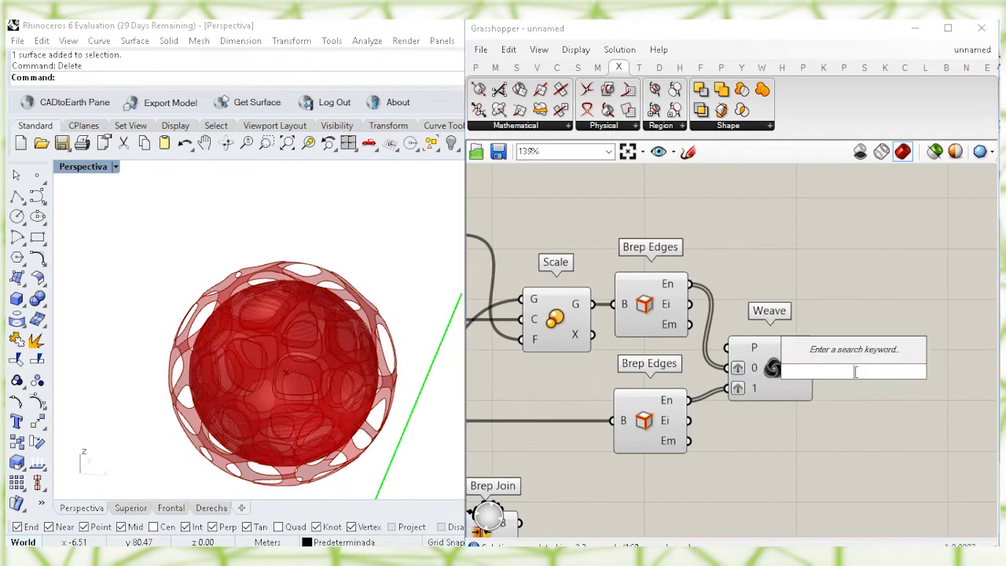
type("lo")
left_click(849, 279)
left_click_drag(842, 366, 863, 381)
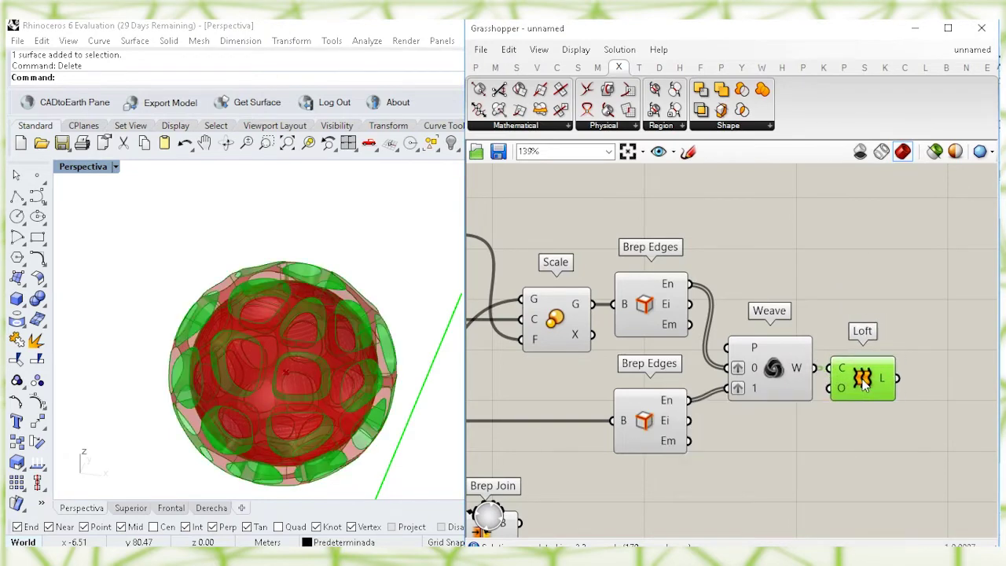
mouse_move(333, 353)
right_mouse_down()
mouse_move(296, 319)
mouse_move(344, 348)
mouse_move(312, 326)
mouse_move(315, 341)
mouse_move(349, 349)
right_mouse_up()
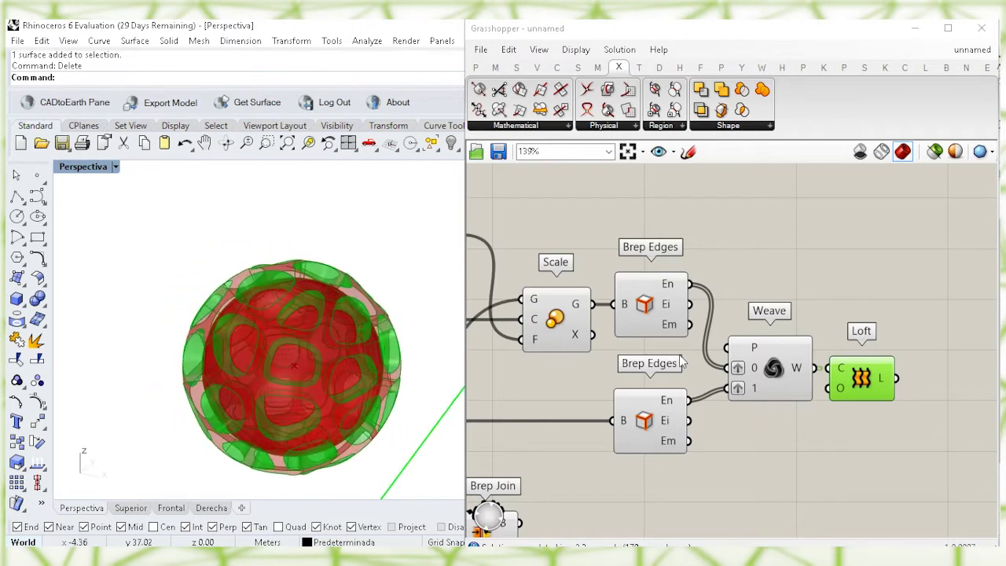
Add a Brep Join component after Loft, connect Loft's L output to its B input, and flatten that input
right_click_drag(907, 341, 770, 331)
double_click(809, 369)
type("br")
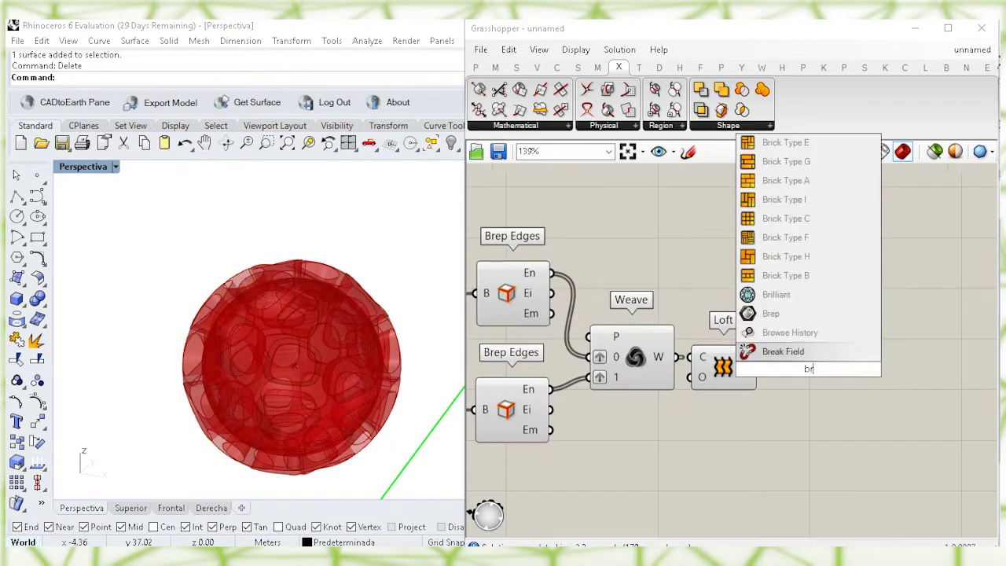
type("ep j")
key("Up")
key("Return")
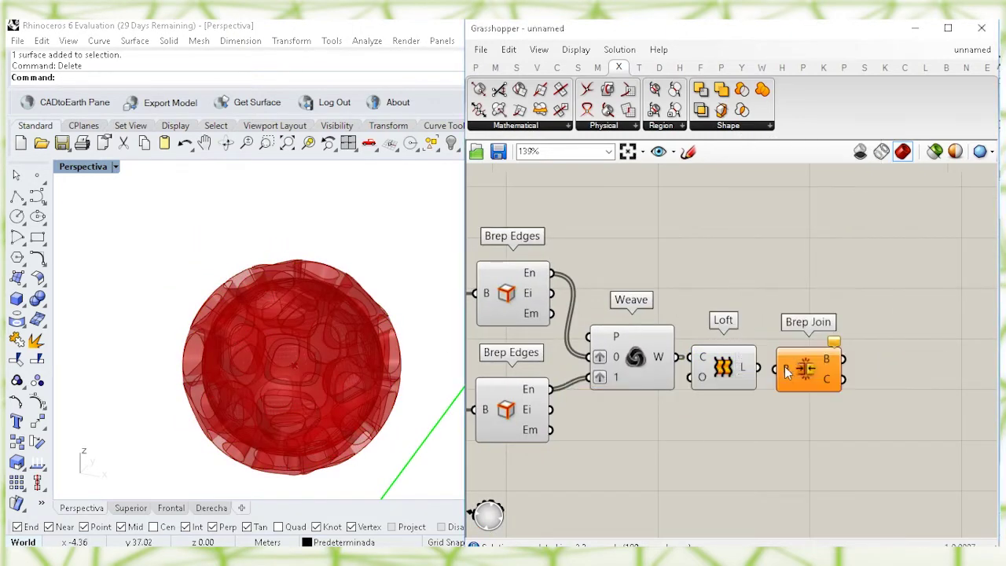
right_click(787, 371)
left_click(817, 380)
Turn off the preview of the Scale, both Brep Edges, Weave and Loft components
right_click_drag(768, 394, 845, 388)
left_click_drag(803, 462, 481, 246)
right_click(765, 199)
left_click(798, 226)
left_click(834, 227)
right_click_drag(752, 245, 800, 245)
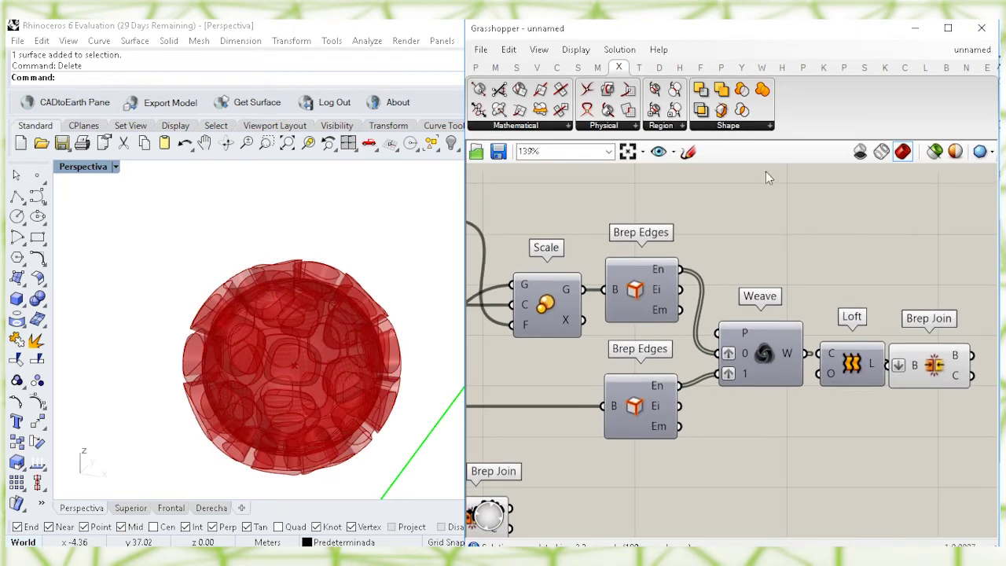
Place a Colour Swatch on the canvas below the new Brep Join
right_click_drag(717, 194, 627, 191)
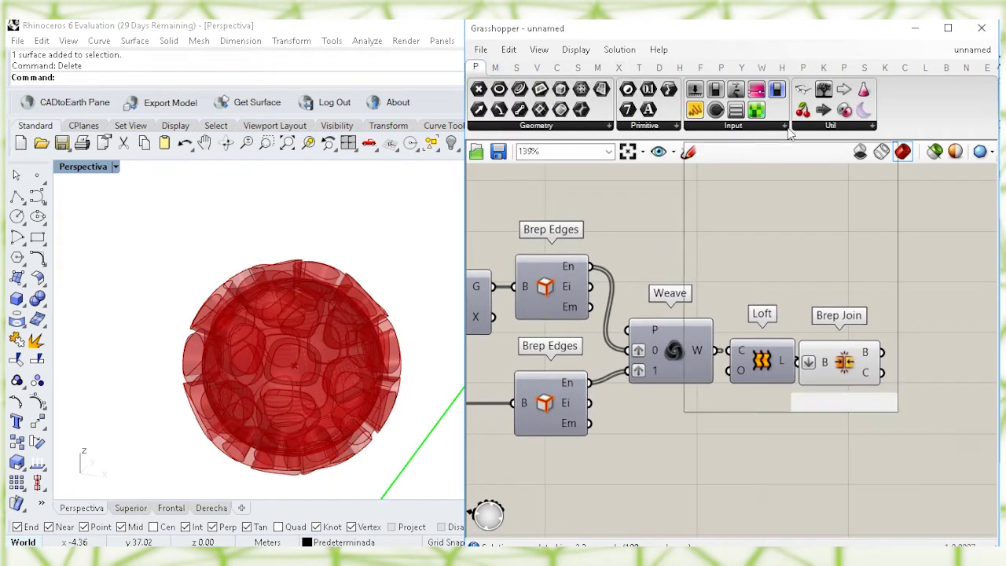
left_click(784, 126)
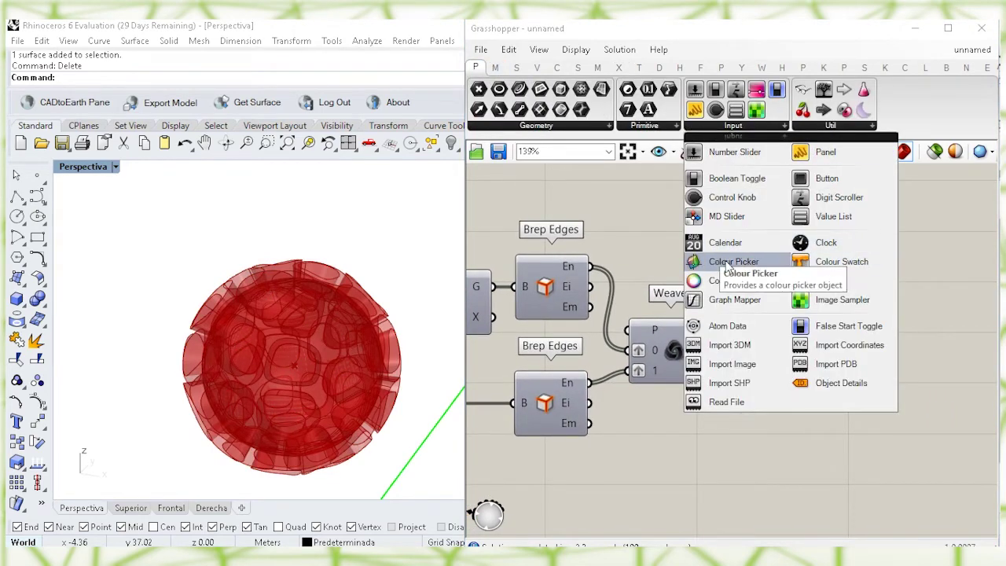
left_click_drag(823, 265, 854, 438)
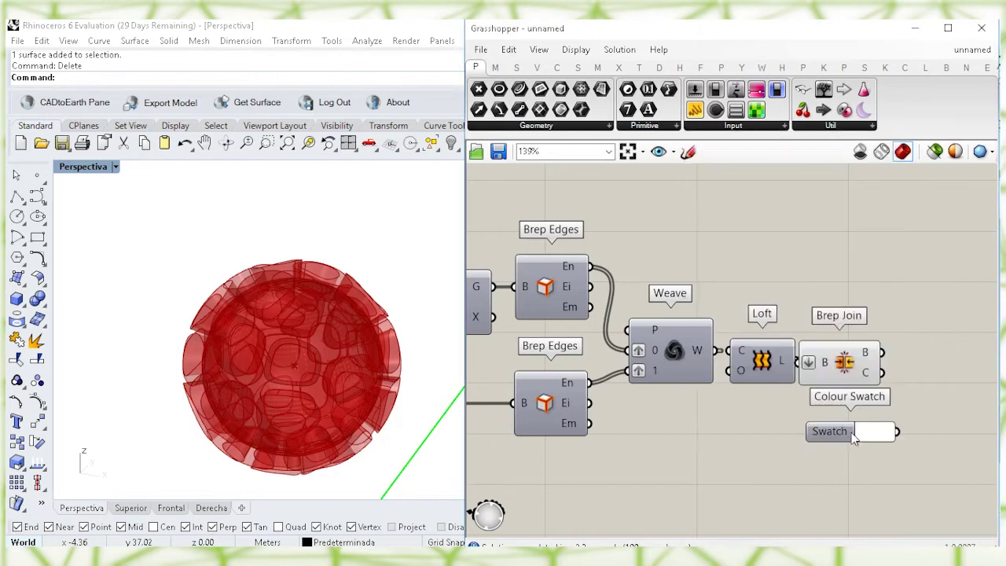
Add a Custom Preview component beside Brep Join and connect Brep Join's B output to its G input
double_click(846, 380)
type("custom")
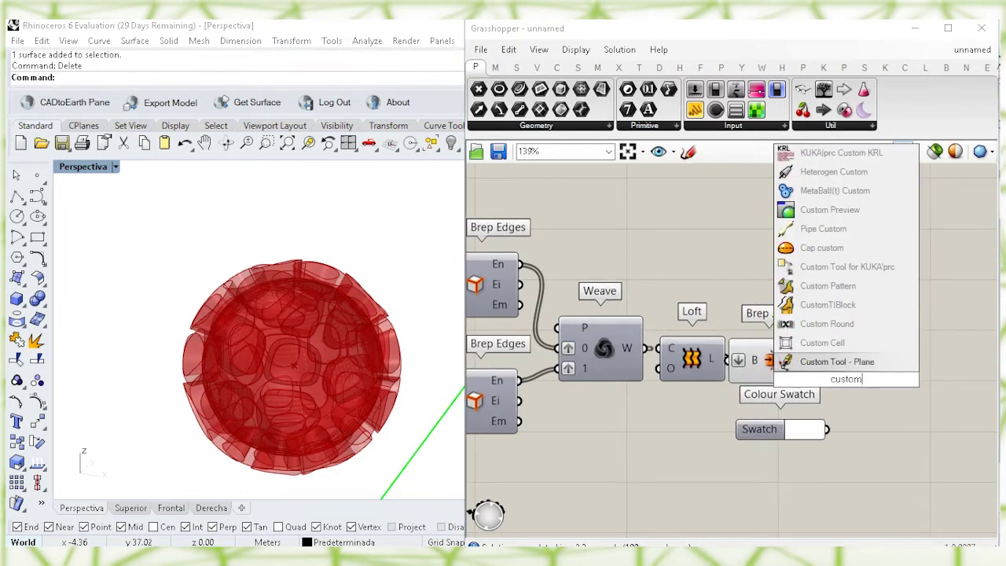
key("Up")
key("Up")
key("Up")
key("Up")
key("Up")
key("Up")
key("Return")
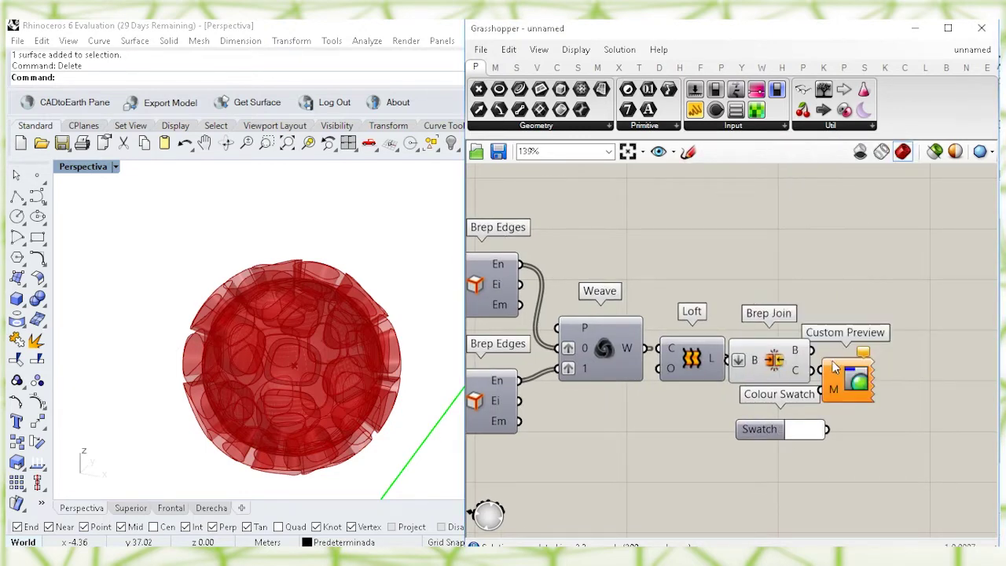
left_click_drag(830, 390, 869, 381)
left_click(867, 432)
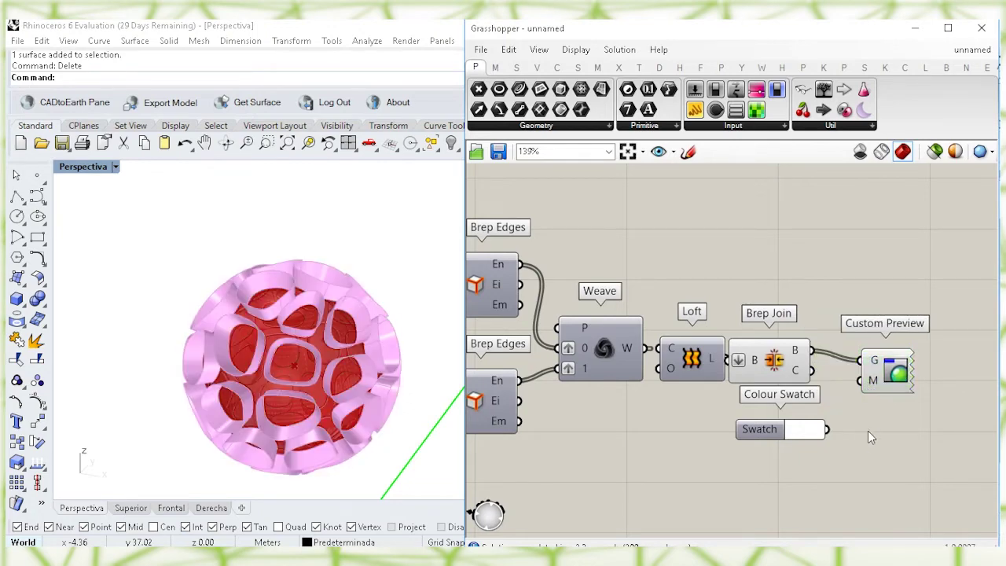
Connect the Colour Swatch to Custom Preview's M input and set the swatch to light blue
left_click(759, 429)
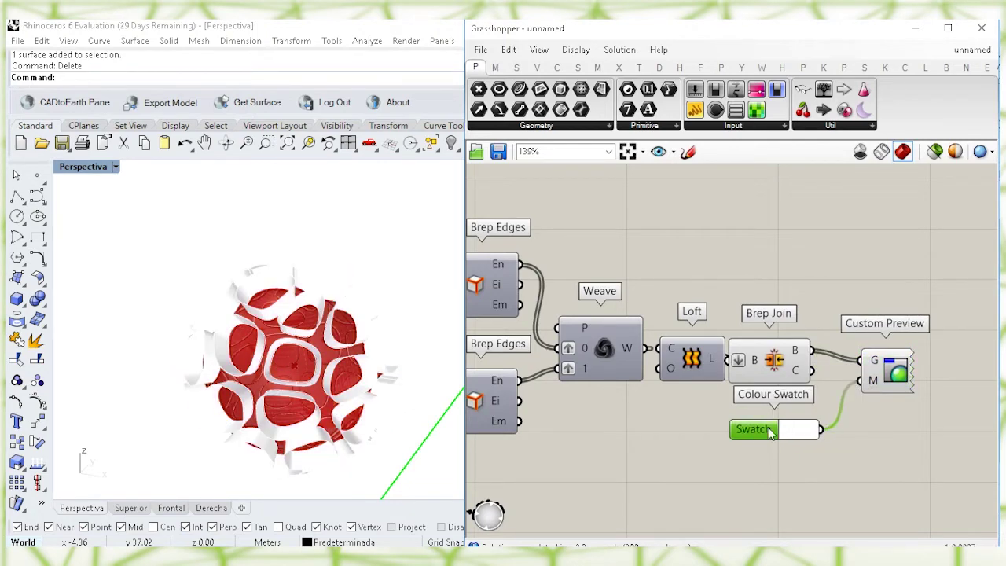
left_click(805, 430)
left_click(848, 352)
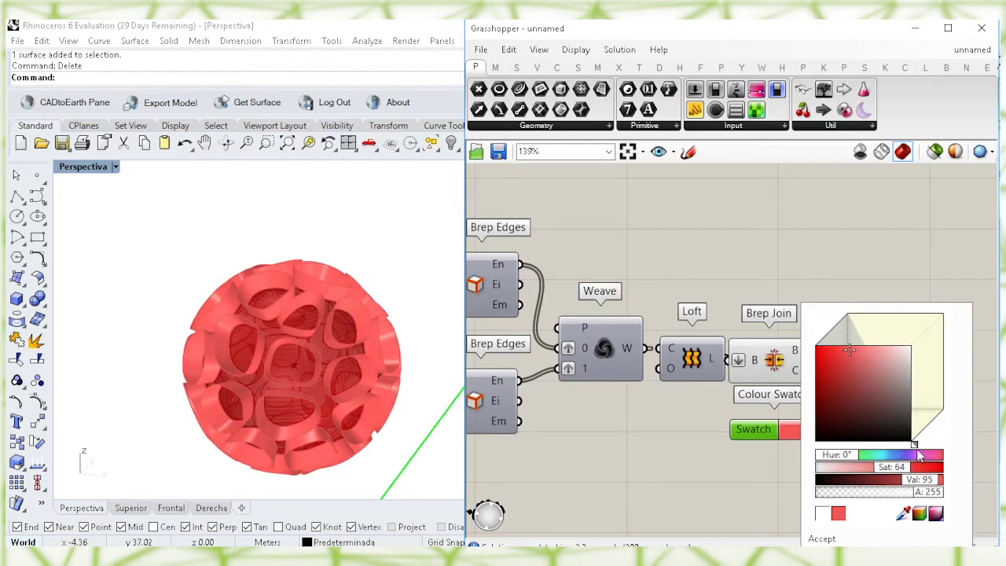
left_click_drag(918, 450, 935, 431)
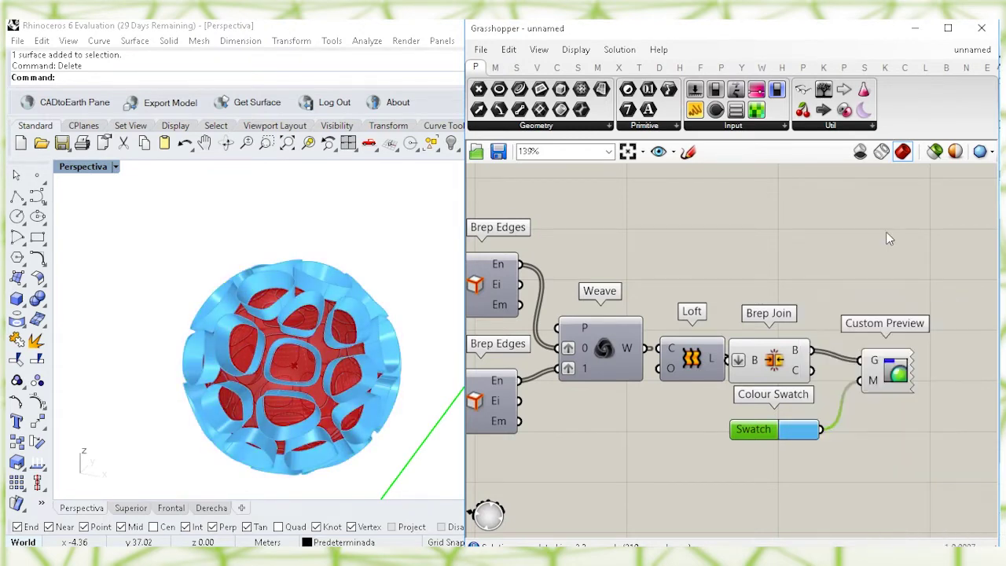
Add a Geometry parameter above the upper Brep Edges and feed it with Scale's G output
mouse_move(291, 308)
right_mouse_down()
mouse_move(284, 334)
mouse_move(302, 315)
right_mouse_up()
right_click_drag(595, 263, 737, 284)
left_click(538, 291)
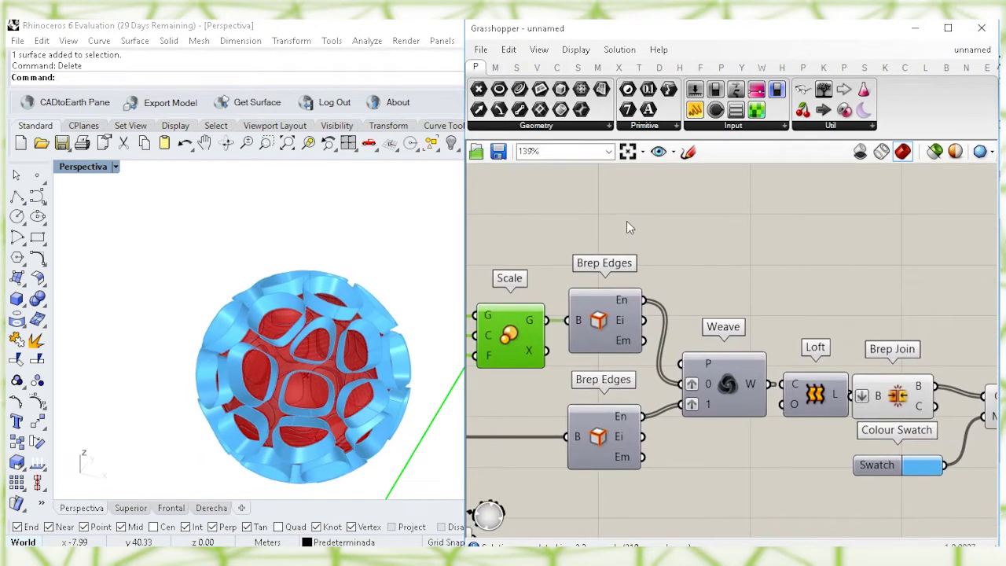
double_click(627, 221)
type("geom")
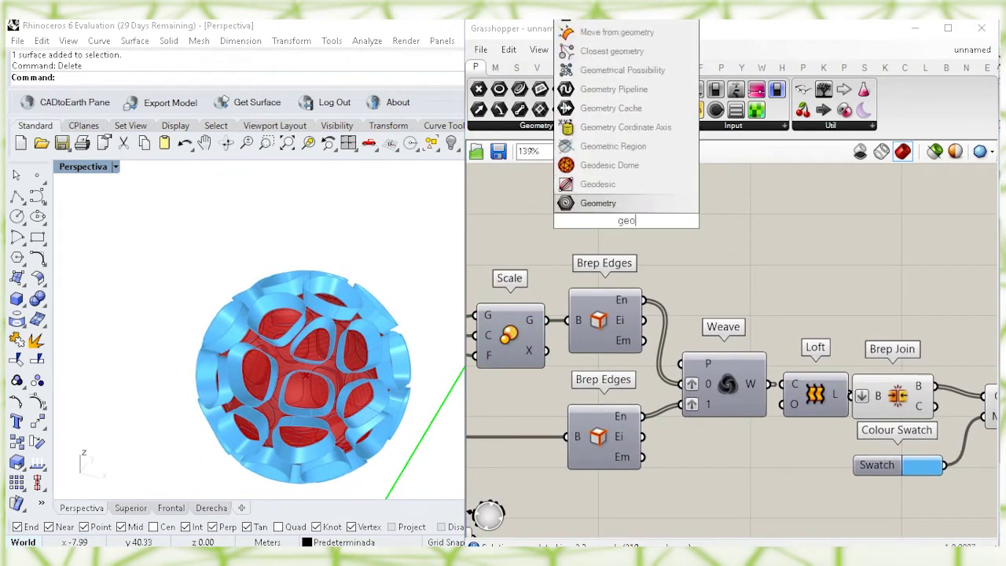
left_click(617, 202)
left_click_drag(626, 222, 588, 227)
Add a second Custom Preview component and connect the Geometry parameter to its G input
right_click_drag(765, 254, 671, 255)
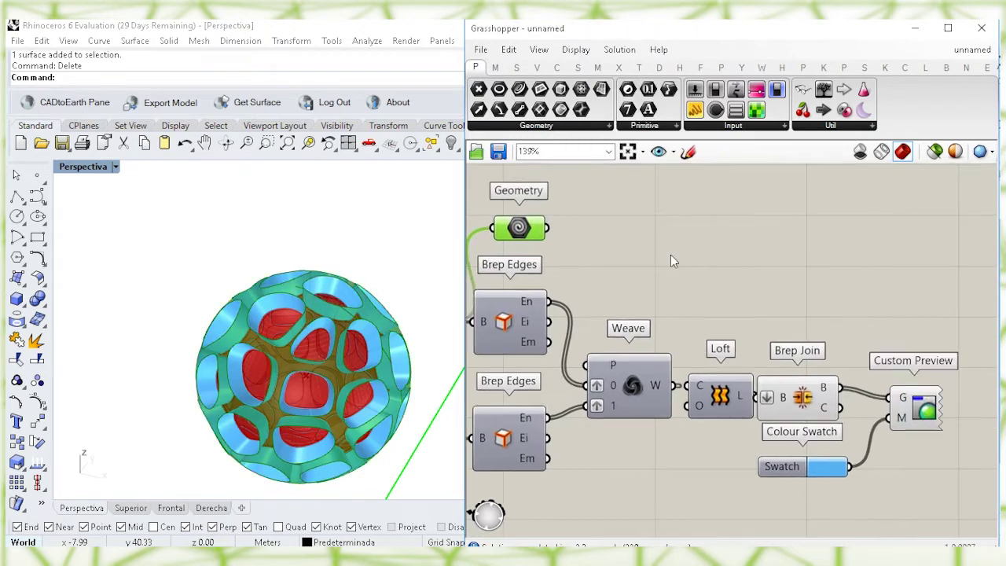
double_click(670, 254)
type("custom")
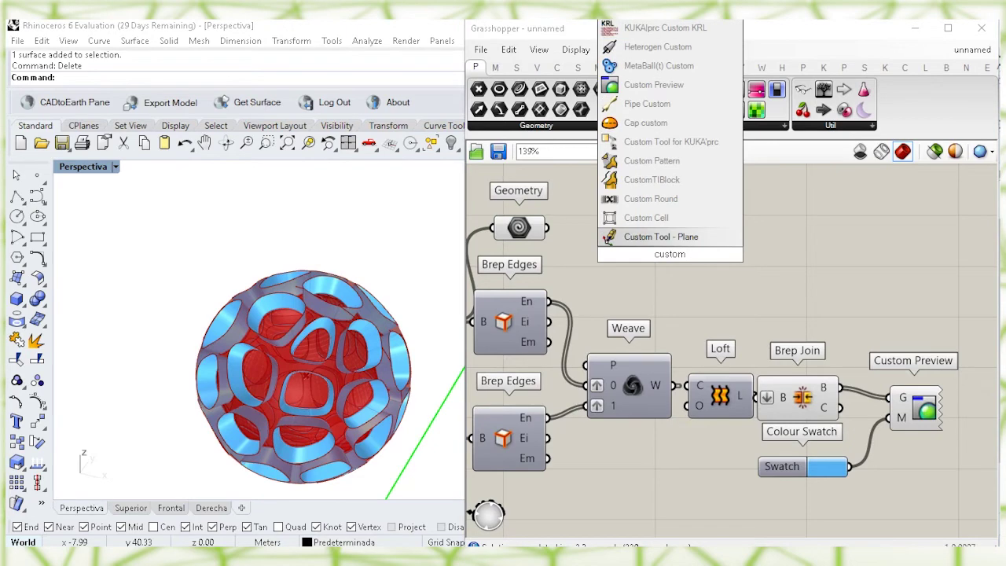
left_click(668, 86)
left_click_drag(577, 231, 548, 228)
Move Geometry and its Custom Preview above the Brep Join branch, and shift Brep Join, Colour Swatch and their preview away from Loft
left_click_drag(674, 255, 923, 253)
left_click_drag(520, 236, 844, 247)
right_click_drag(866, 310, 792, 304)
left_click_drag(874, 474, 730, 378)
left_click_drag(738, 394, 789, 401)
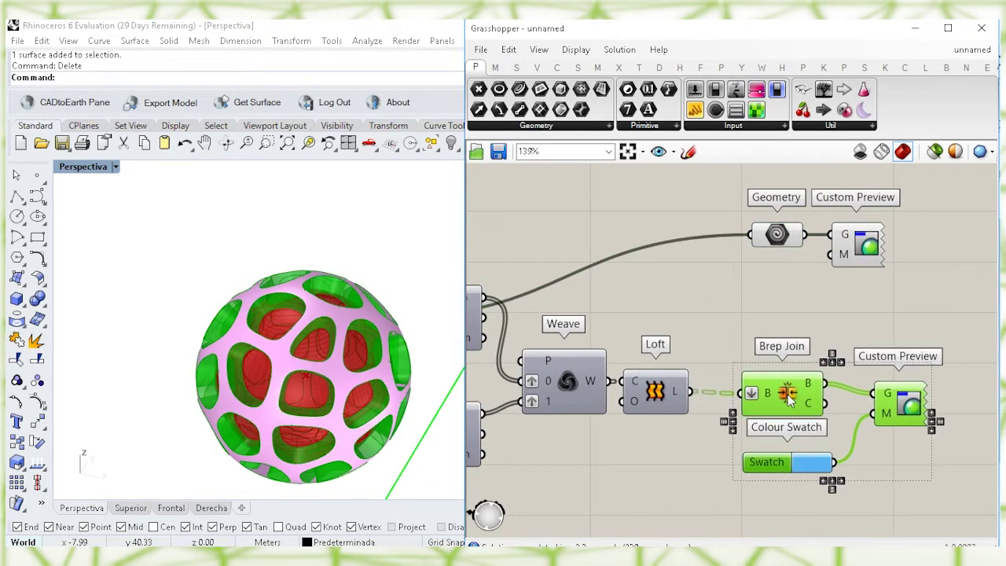
left_click(791, 299)
Move the Brep Join fed by Cull Index below the Colour Swatch
right_click_drag(291, 396, 314, 351)
right_click_drag(662, 318, 888, 199)
left_click(646, 415)
right_click_drag(783, 429, 602, 411)
left_click_drag(483, 398, 898, 396)
right_click_drag(903, 385, 728, 403)
Duplicate the blue Custom Preview for the lower Brep Join's B output and disconnect the Colour Swatch from the copy's M input
left_click(833, 338)
left_click_drag(863, 347, 861, 386)
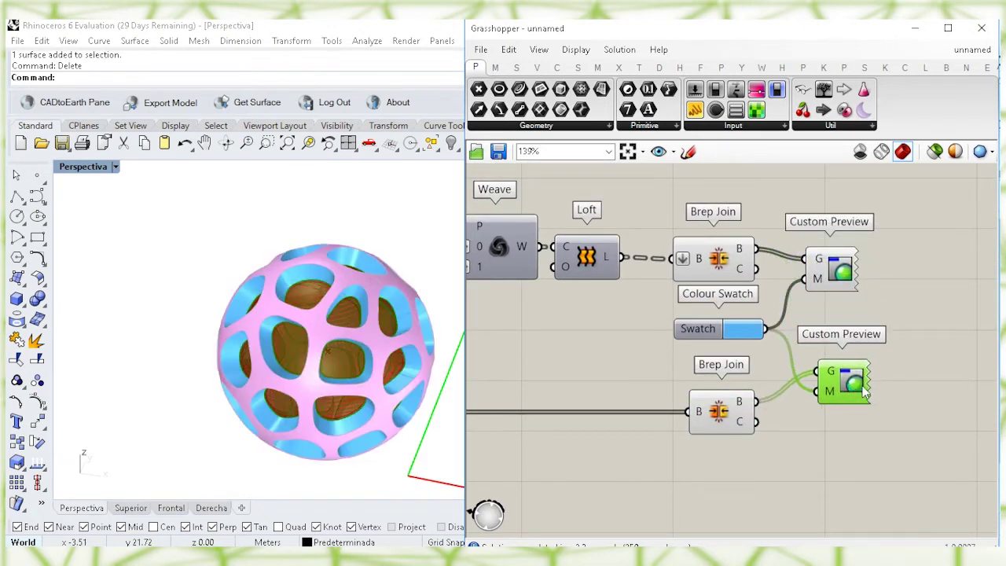
left_click(850, 406)
left_click_drag(766, 329, 816, 391, "ctrl")
left_click_drag(848, 382, 842, 406)
left_click(836, 378)
Turn off the preview of the Area, sorting, List Item, Cull Index and Scale components upstream of the Brep Edges
left_click(716, 410)
right_click_drag(690, 401, 743, 366)
right_click_drag(802, 305, 799, 333)
left_click(784, 179)
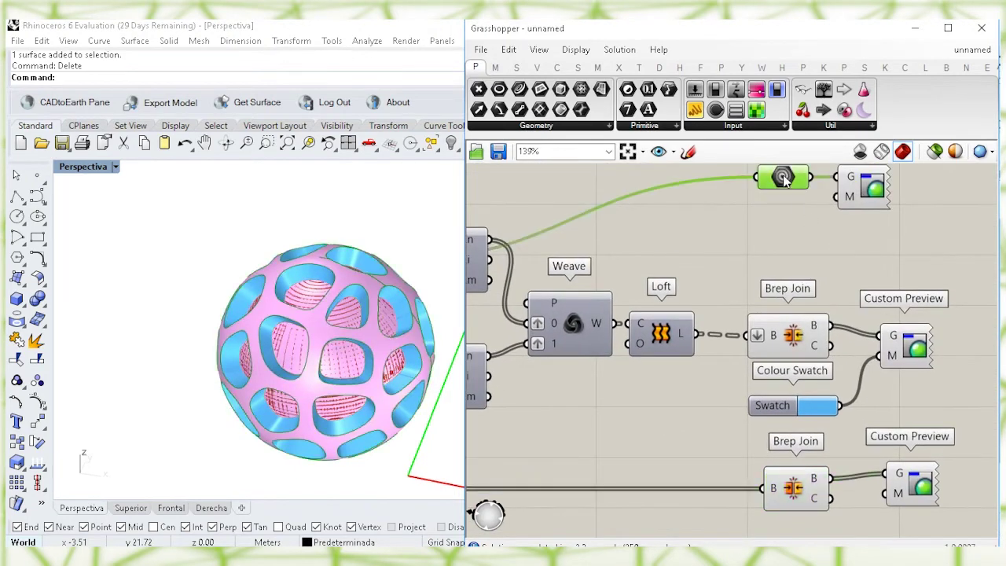
left_click(759, 261)
scroll(755, 269, "down", 5)
right_click_drag(580, 351, 776, 344)
left_click_drag(773, 458, 552, 197)
right_click(553, 197)
left_click(602, 224)
left_click(668, 355)
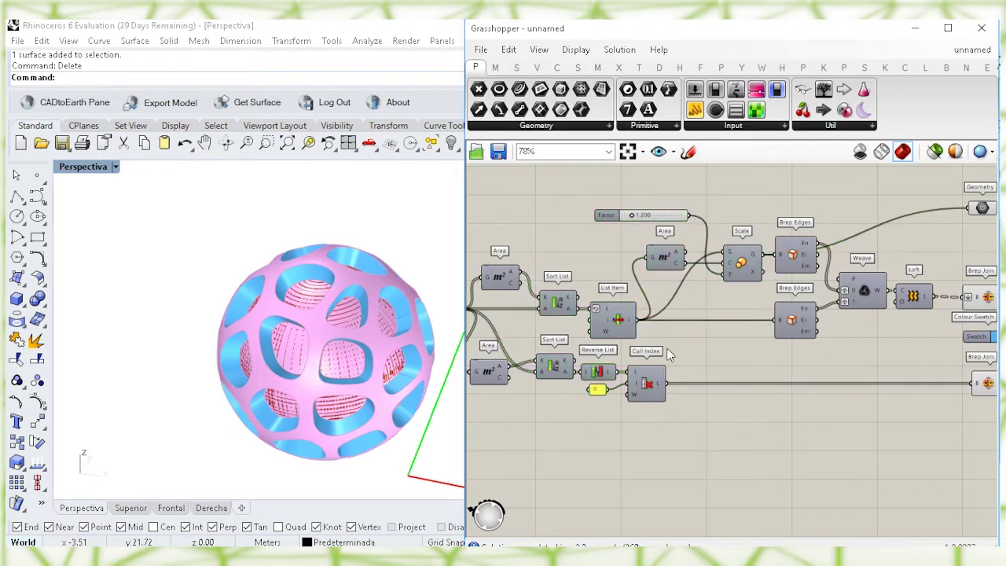
Add a Geometry parameter fed by List Item's output and move it below the Brep Join that follows Loft
left_click(618, 328)
right_click_drag(736, 411, 660, 411)
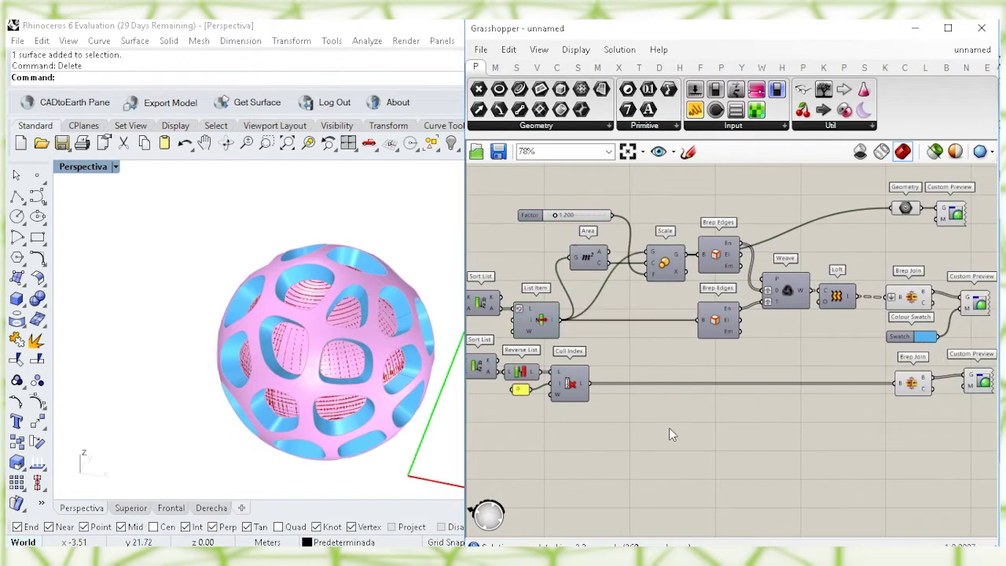
double_click(669, 427)
type("geometry")
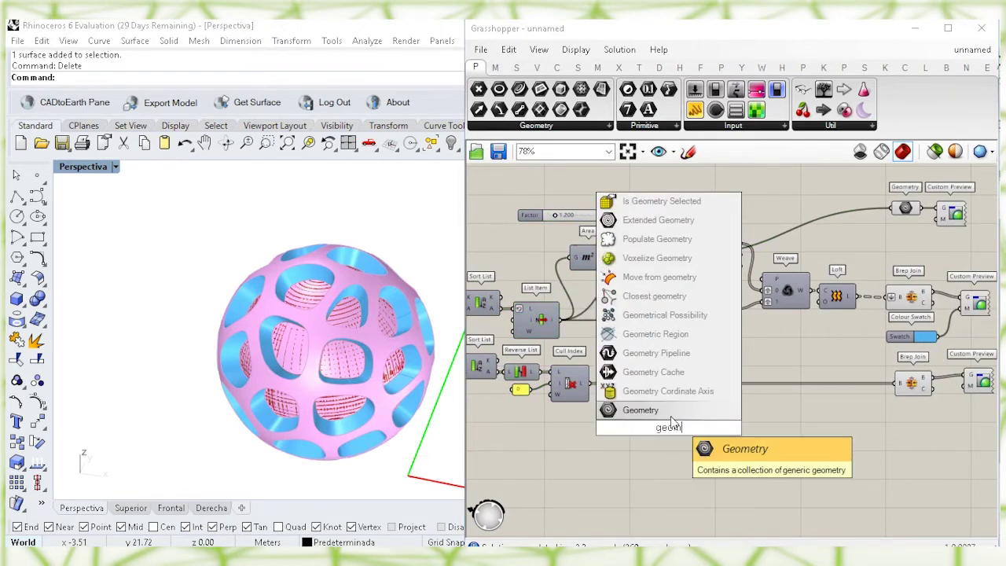
key("Return")
left_click_drag(667, 429, 922, 332)
right_click_drag(974, 357, 877, 352)
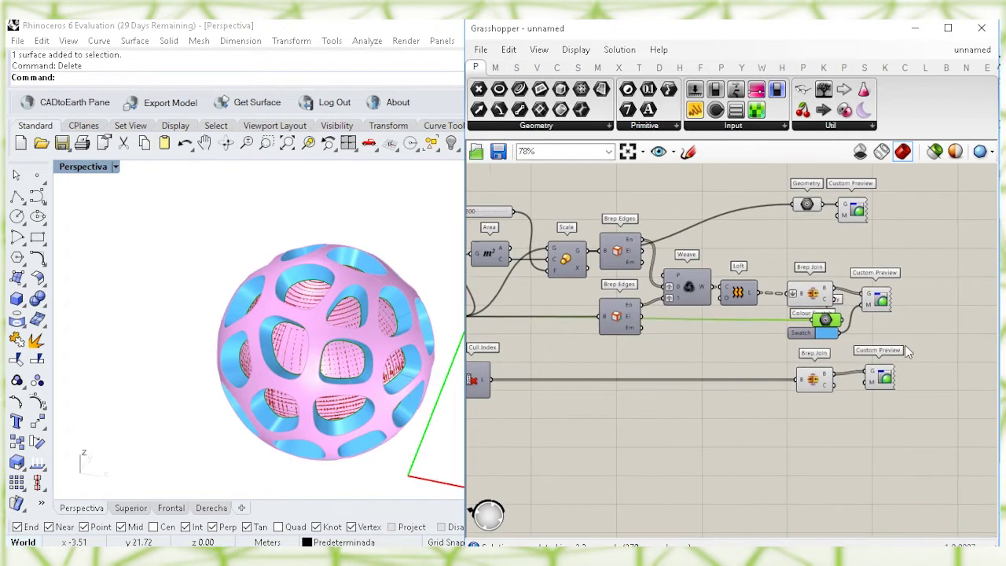
Space out the List Item Geometry parameter, Colour Swatch, and lower Brep Join with its Custom Preview in a vertical stack
scroll(882, 317, "up", 1)
left_click(892, 296)
left_click_drag(891, 293, 906, 292)
left_click_drag(793, 333, 794, 346)
left_click_drag(878, 406, 811, 411)
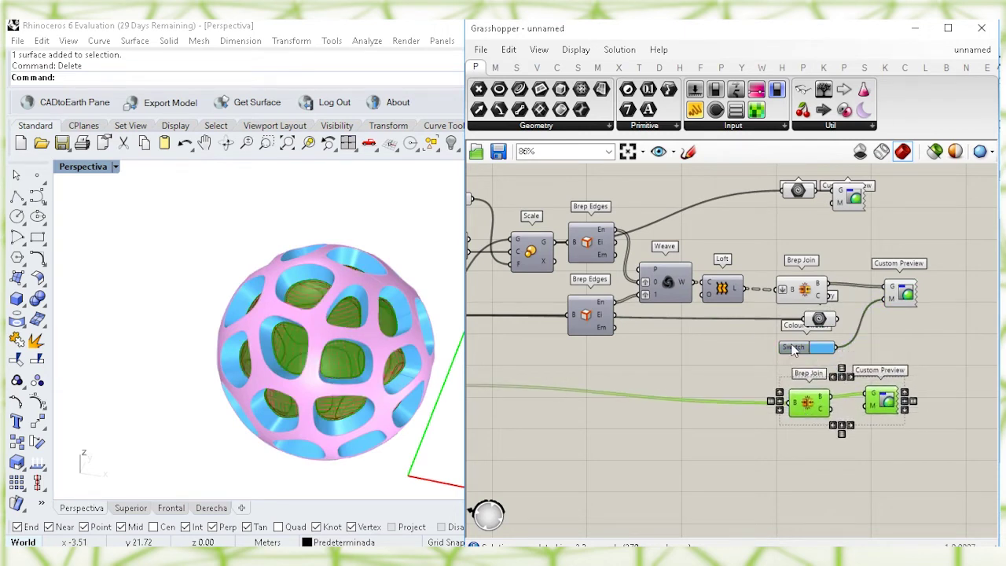
left_click_drag(795, 347, 796, 358)
left_click(821, 322)
left_click_drag(820, 319, 807, 323)
left_click_drag(919, 452, 795, 374)
left_click_drag(804, 324, 804, 339)
left_click(573, 355)
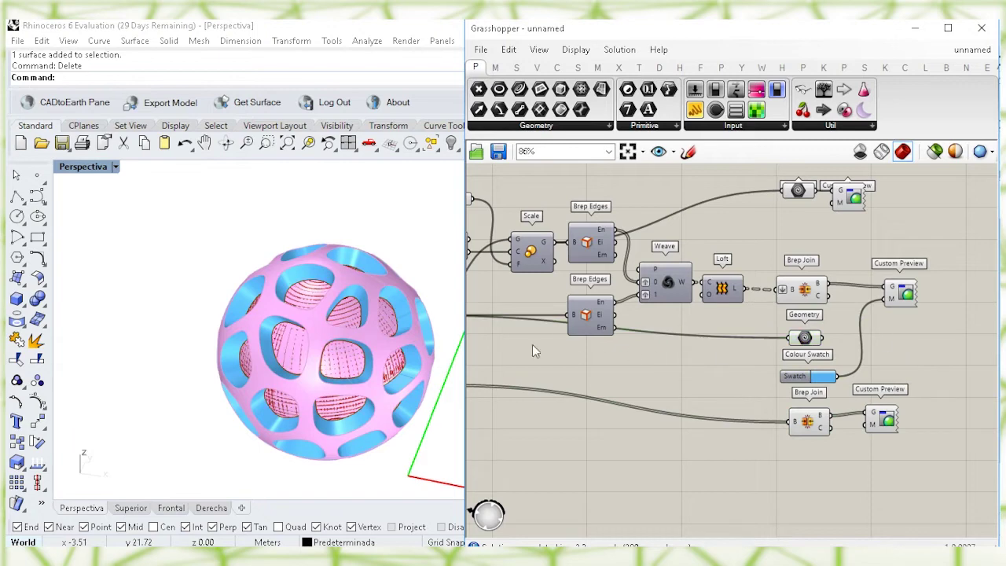
Move the uppermost Custom Preview away from its Geometry parameter and the Colour Swatch beside the upper Brep Join
mouse_move(655, 310)
right_mouse_down()
mouse_move(748, 309)
mouse_move(647, 318)
right_mouse_up()
left_click_drag(848, 210, 896, 214)
left_click(830, 470)
left_click_drag(805, 381, 927, 300)
Group the two Geometry parameters and the two Brep Join components
left_click_drag(809, 482, 756, 180)
right_click(768, 227)
left_click(822, 346)
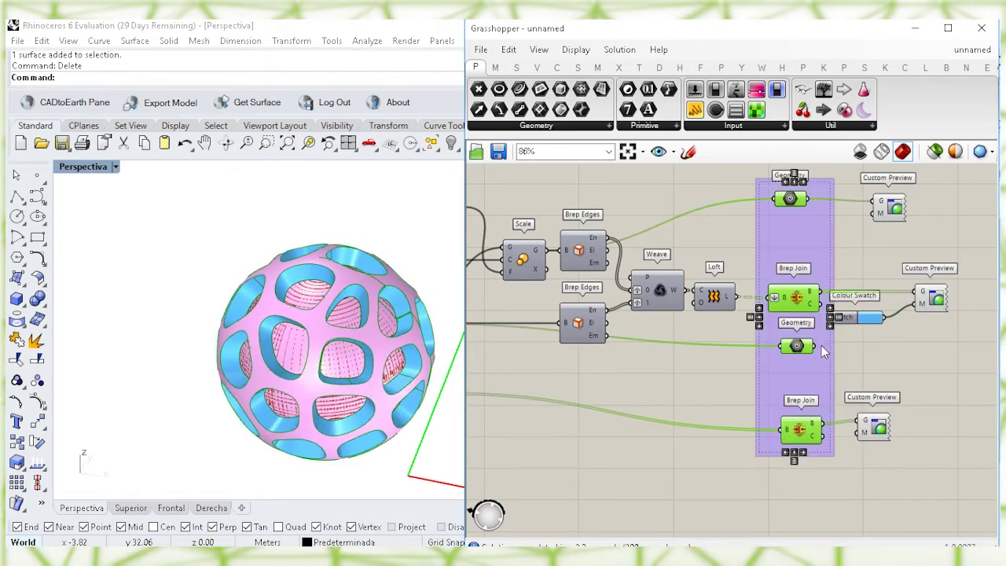
left_click(852, 250)
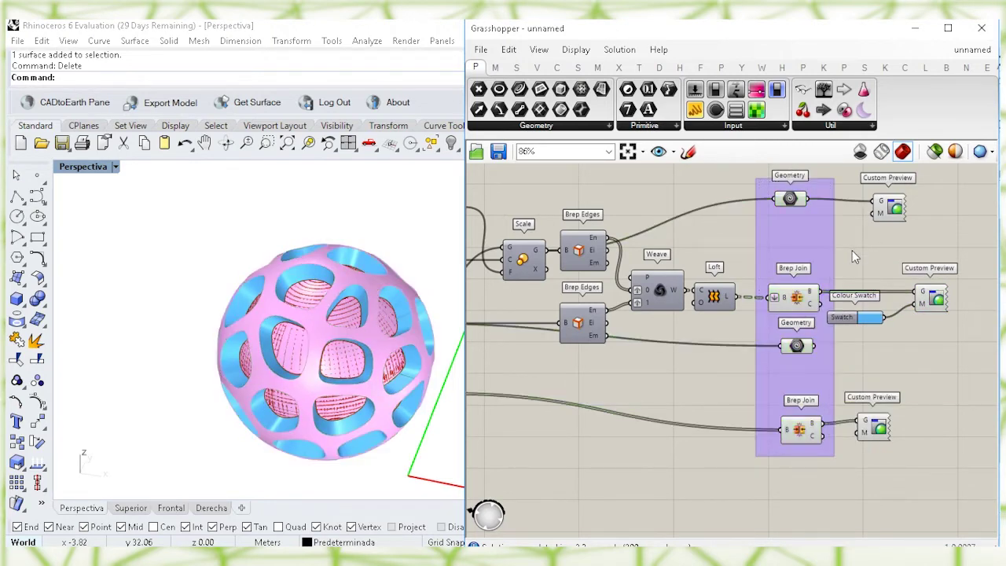
left_click(795, 306)
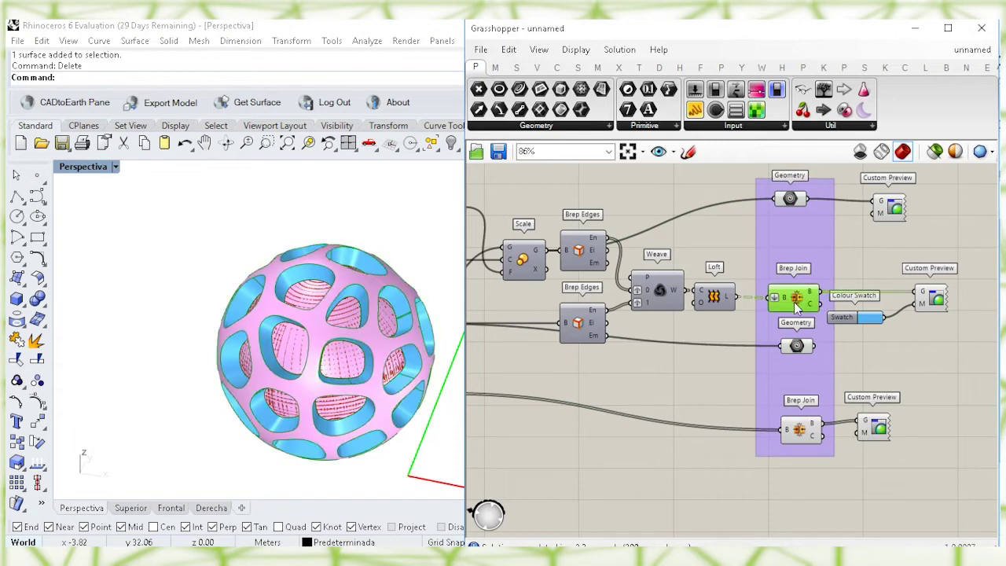
Wire the middle Geometry parameter into the swatched Custom Preview and hide the intermediate components' previews between the first Geometry parameter and the grouped outputs
left_click(801, 355)
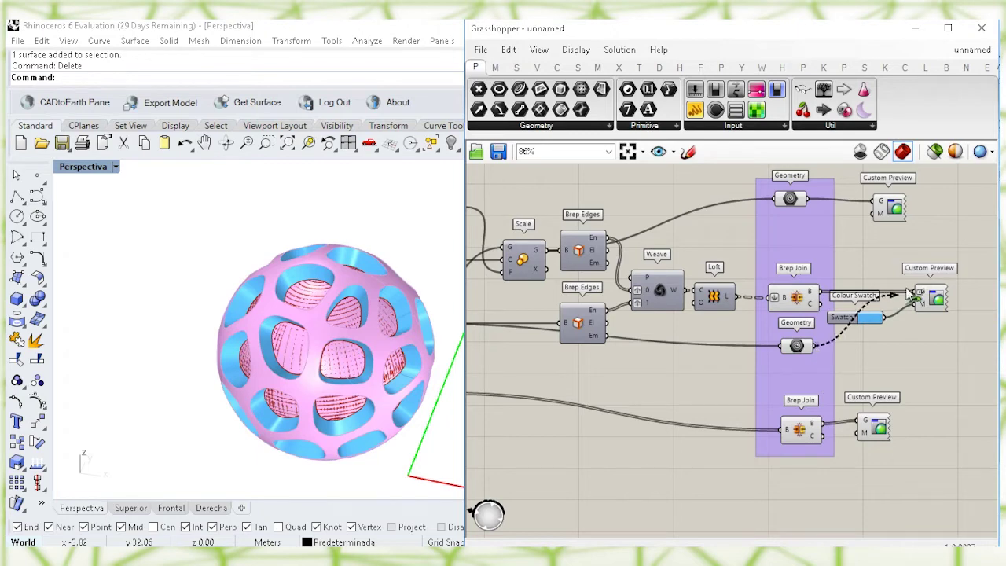
scroll(683, 328, "down", 5)
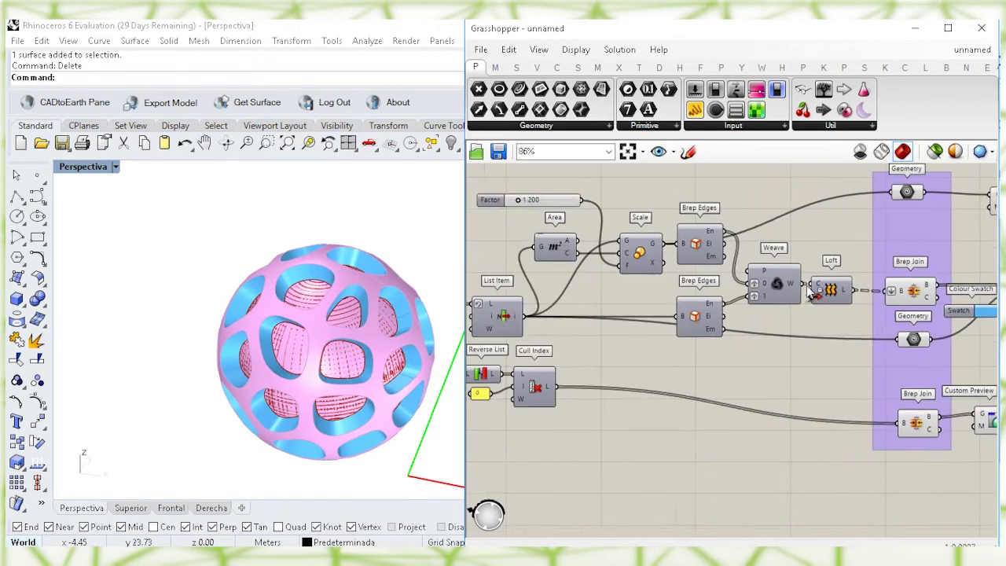
left_click_drag(856, 383, 511, 231)
right_click(525, 210)
left_click(562, 234)
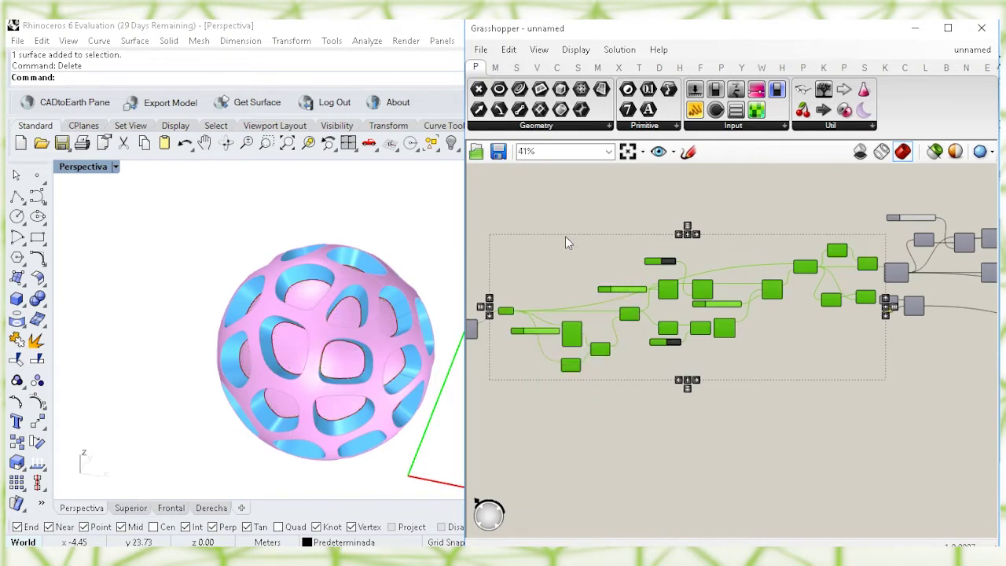
right_click_drag(945, 341, 682, 356)
left_click(910, 358)
Duplicate the whole branch from the first Geometry parameter through the Custom Previews and place the copy below the original
right_click_drag(472, 322, 639, 301)
scroll(795, 275, "down", 3)
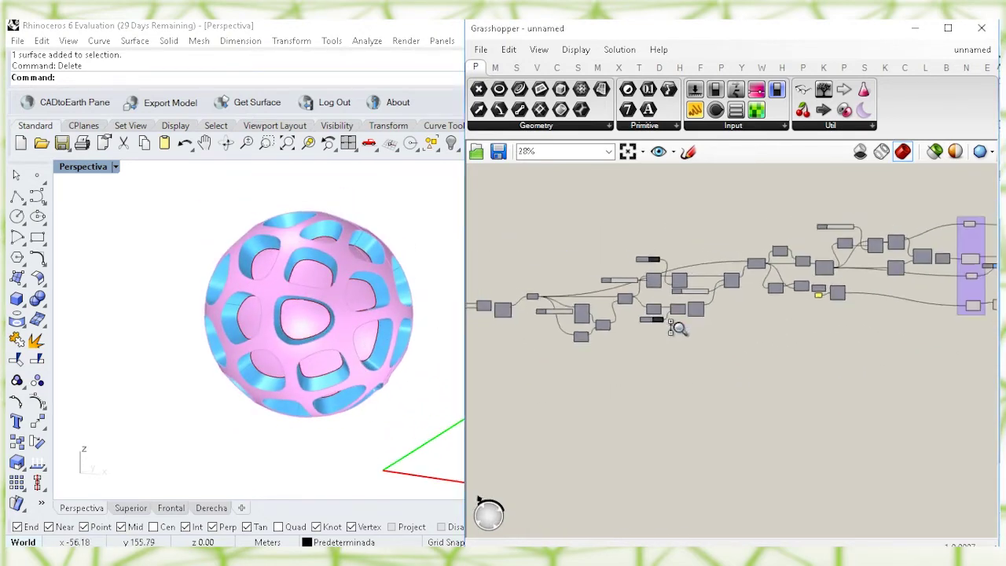
left_click_drag(961, 359, 555, 226)
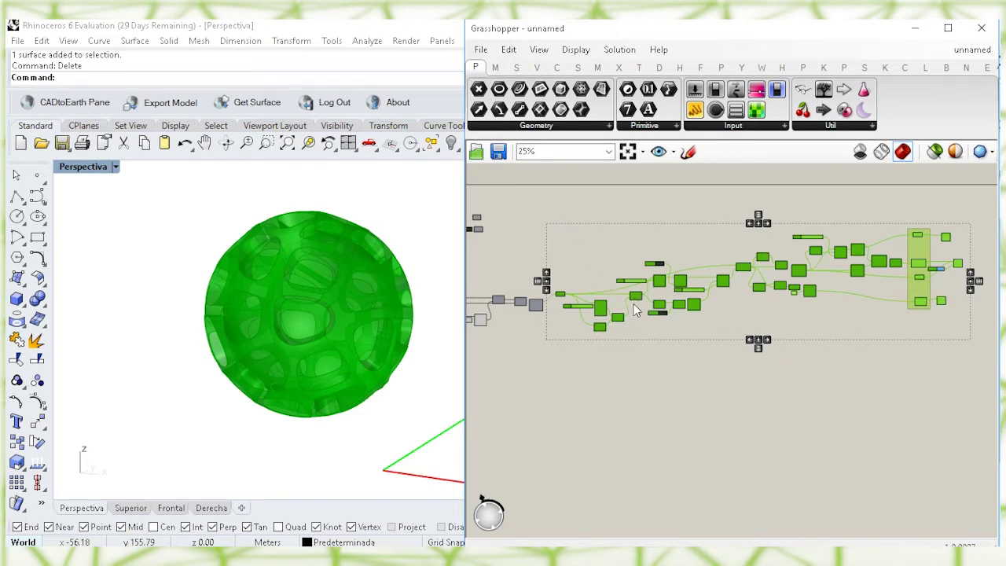
left_click_drag(635, 306, 638, 406)
left_click(666, 330)
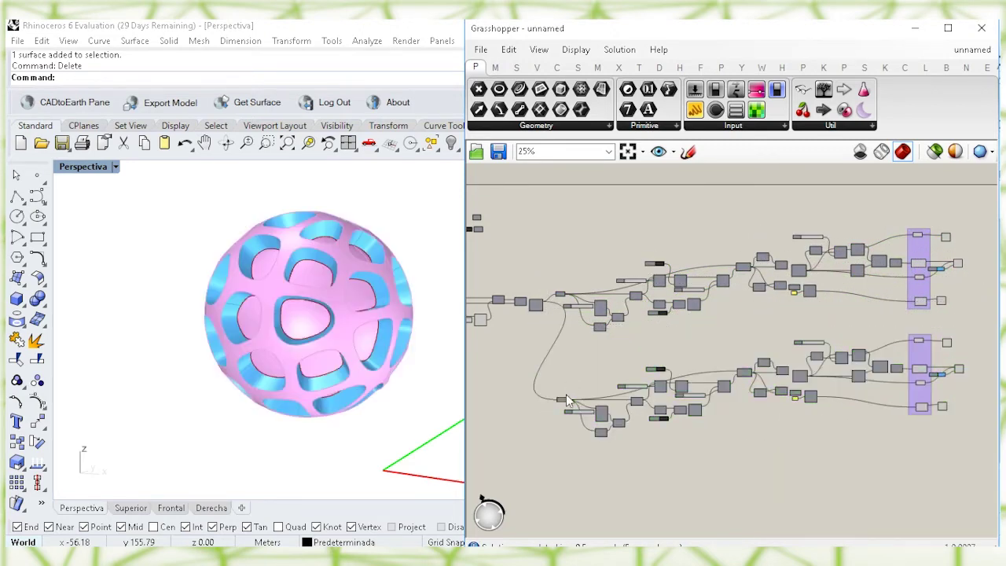
Add +1 and +2 outputs to List Item and rewire the copied branch's Geometry parameter to +1
scroll(529, 254, "up", 5)
left_click_drag(557, 431, 595, 520, "ctrl")
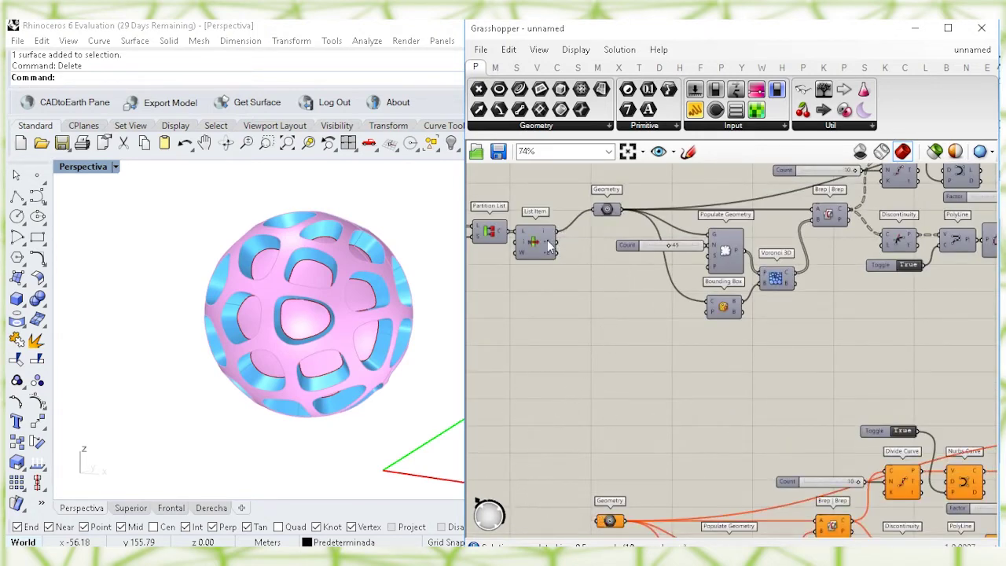
scroll(553, 255, "up", 1)
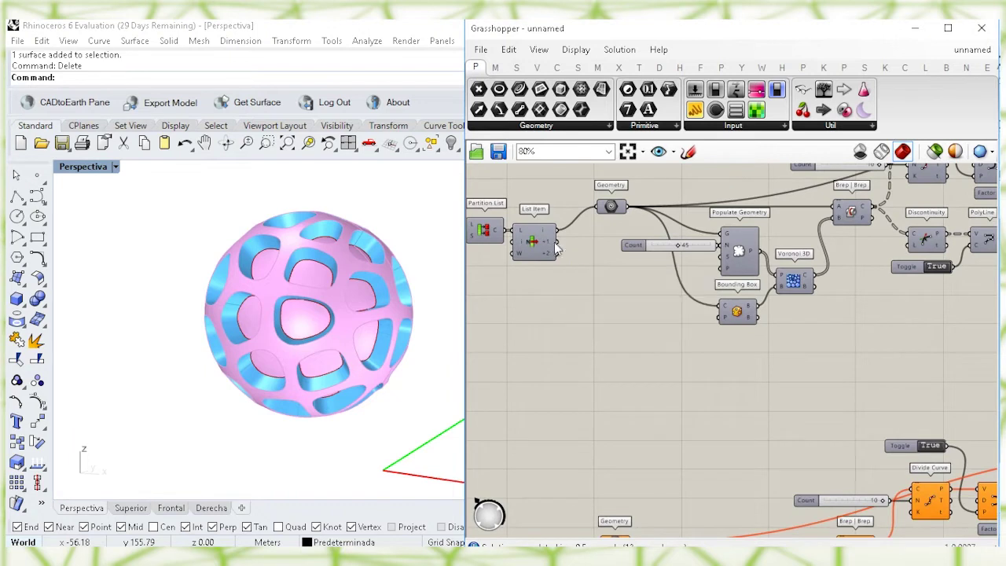
left_click_drag(581, 314, 597, 453)
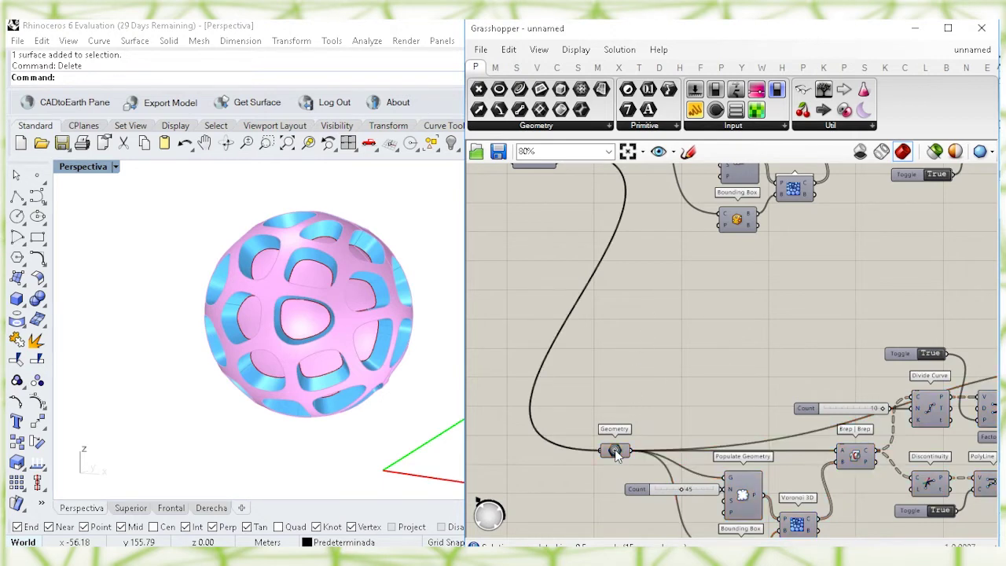
scroll(376, 361, "down", 2)
right_click_drag(376, 362, 320, 358)
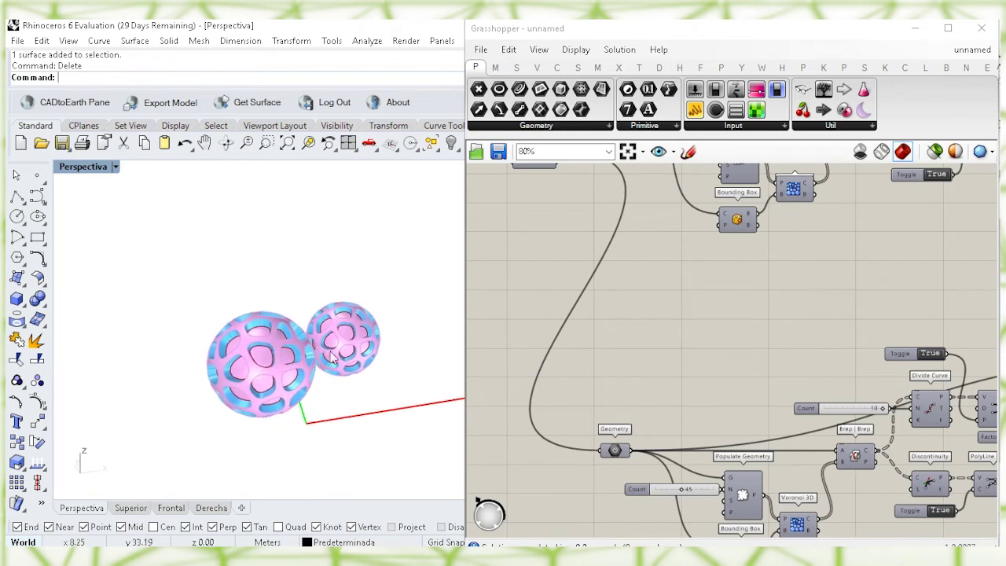
Duplicate the second branch, including its group and Custom Previews, and place the third branch beneath it
scroll(684, 295, "down", 8)
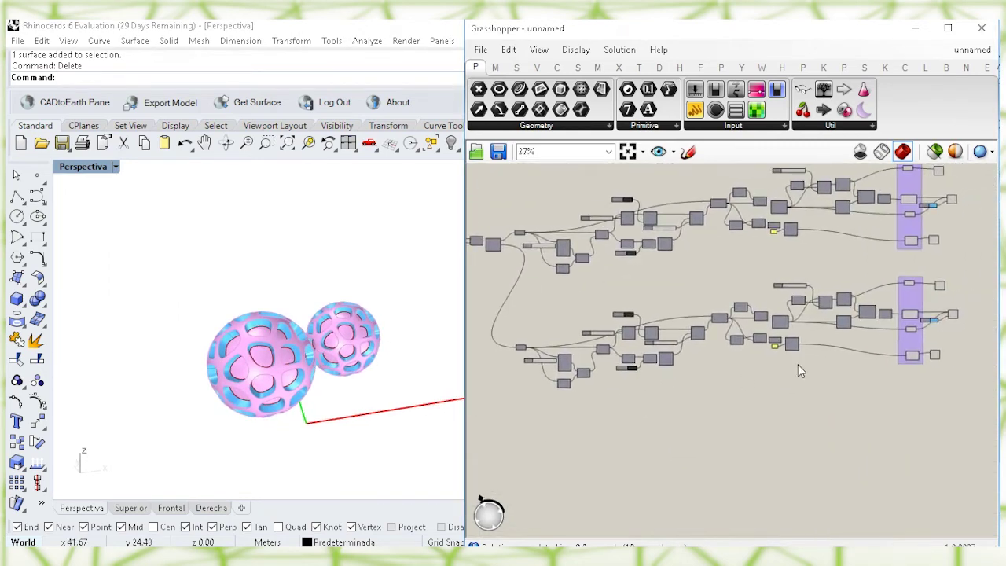
left_click_drag(963, 401, 784, 299)
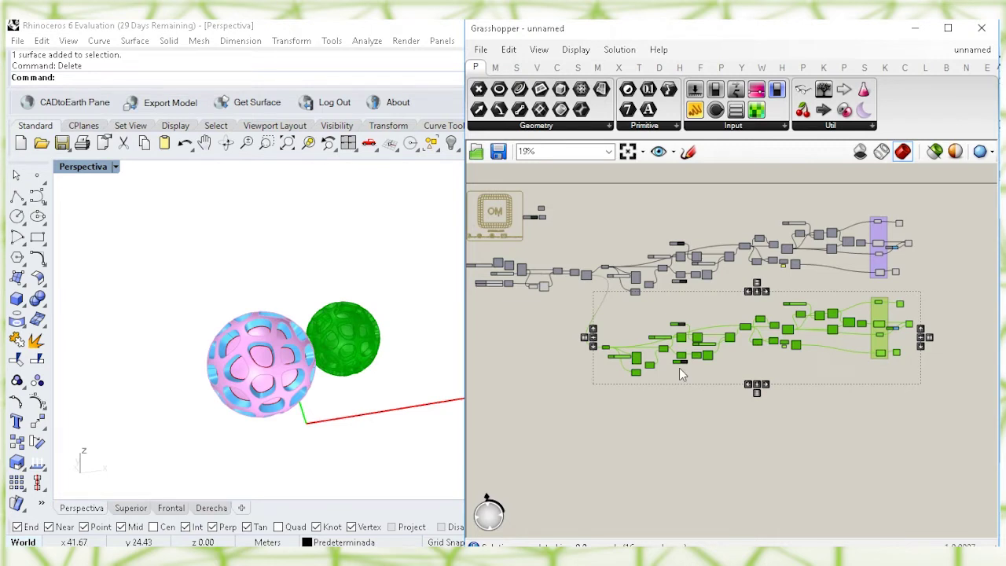
left_click_drag(682, 343, 683, 424)
left_click(706, 376)
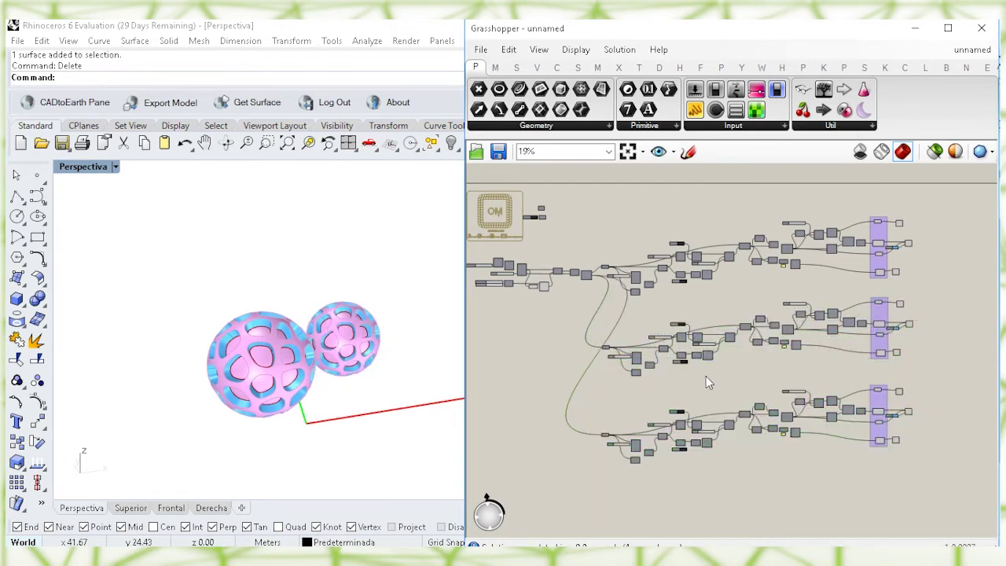
Disconnect the third branch's Geometry parameter from its copied source and feed it from List Item's +2 output
scroll(602, 438, "up", 5)
mouse_move(584, 331)
left_mouse_down("ctrl")
mouse_move(631, 24)
mouse_move(631, 186)
mouse_move(583, 347)
left_mouse_up("ctrl")
right_click_drag(587, 361, 582, 308)
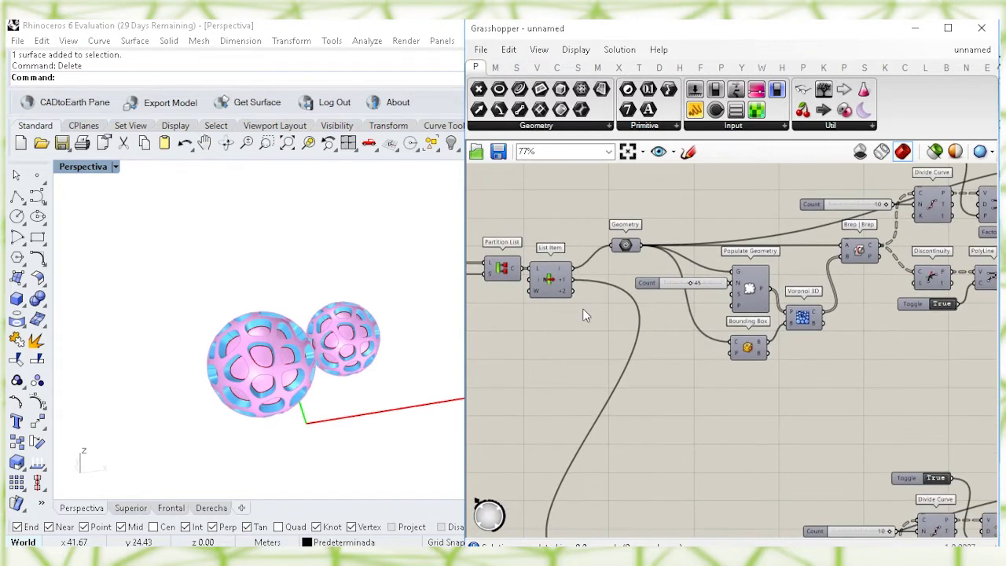
left_click_drag(573, 292, 609, 430)
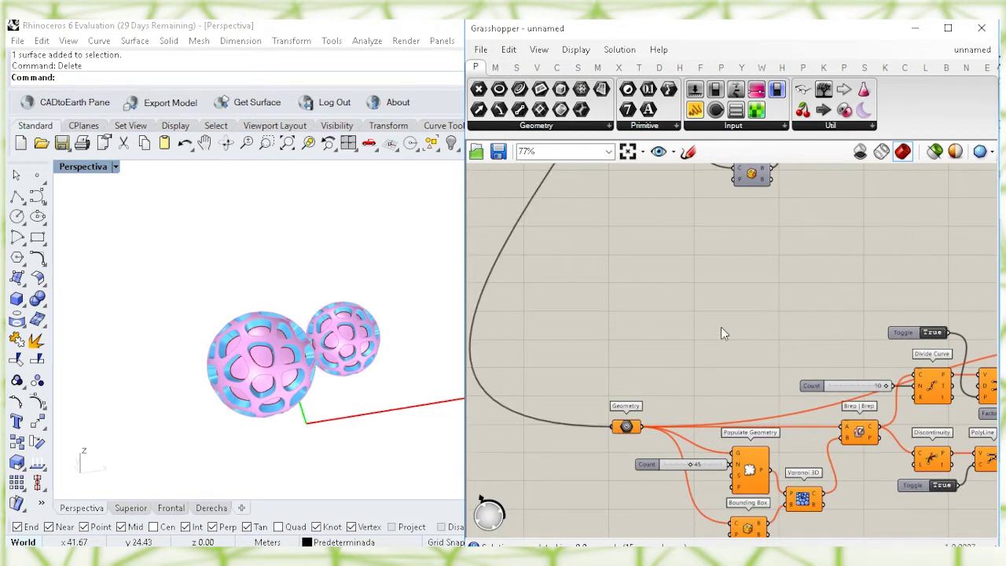
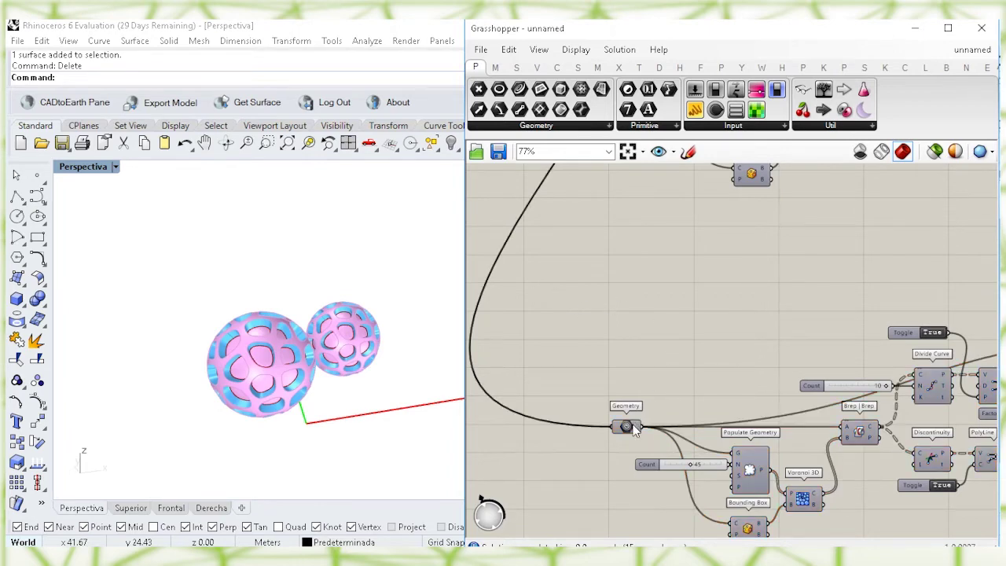
Inspect the three perforated spheres in the perspective viewport and return to the start of the definition
right_click_drag(796, 313, 684, 303)
right_click_drag(192, 332, 321, 343)
scroll(338, 324, "up", 6)
right_click_drag(345, 308, 304, 283)
scroll(308, 280, "down", 2)
scroll(640, 281, "down", 6)
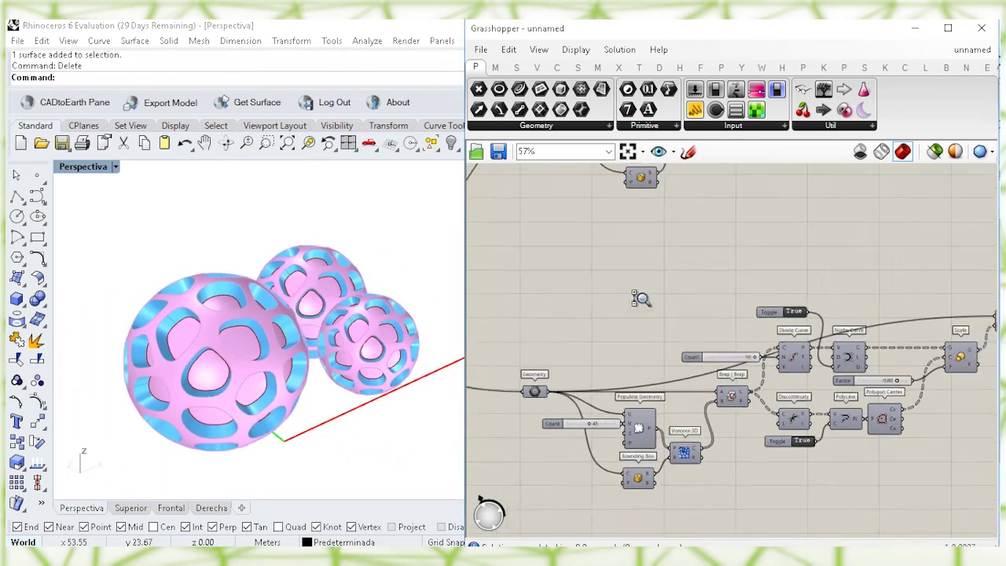
right_click_drag(834, 310, 634, 363)
right_click_drag(642, 283, 778, 405)
scroll(633, 248, "up", 5)
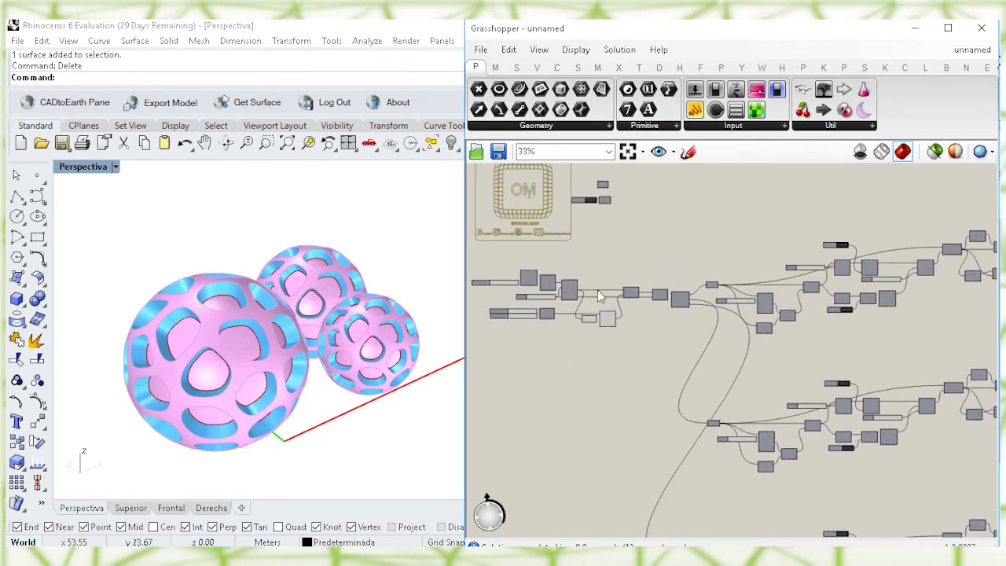
Add a Brep Edges component above Partition List and feed it from the Sphere component's output
left_click(682, 299)
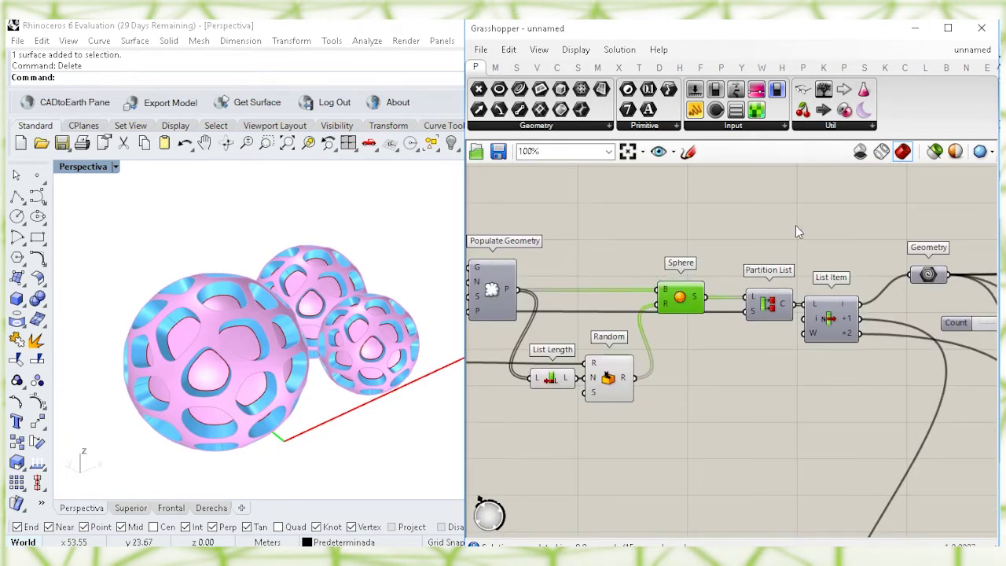
right_click_drag(795, 225, 731, 322)
left_click(697, 255)
double_click(661, 252)
type("brep ed")
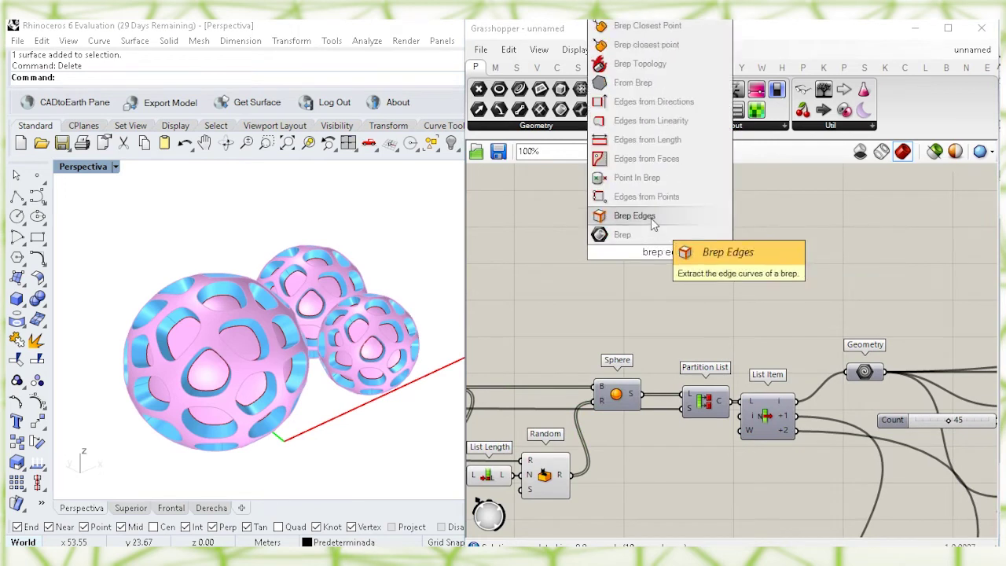
left_click(652, 218)
left_click(626, 394)
left_click_drag(640, 393, 719, 232)
Hide the previews of the three branches' grouped outputs and Custom Preview components, leaving the sphere edges displayed
scroll(731, 230, "down", 8)
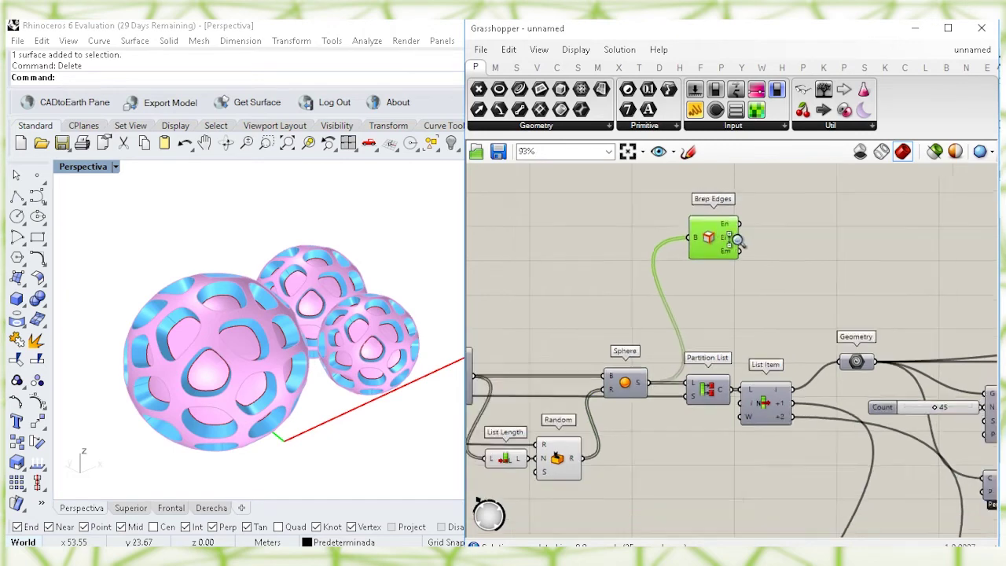
left_click_drag(920, 443, 837, 212)
left_click(862, 237)
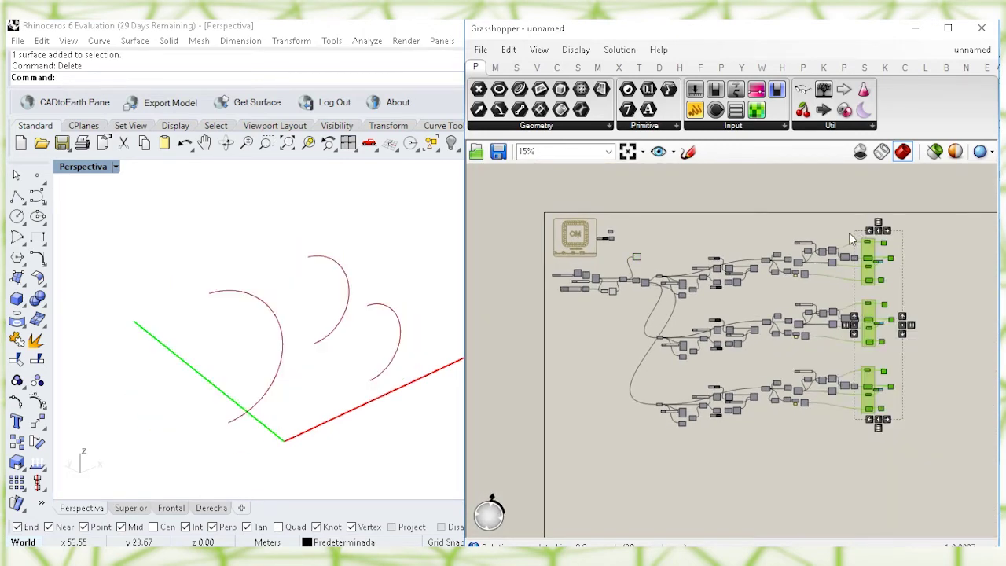
scroll(726, 282, "up", 3)
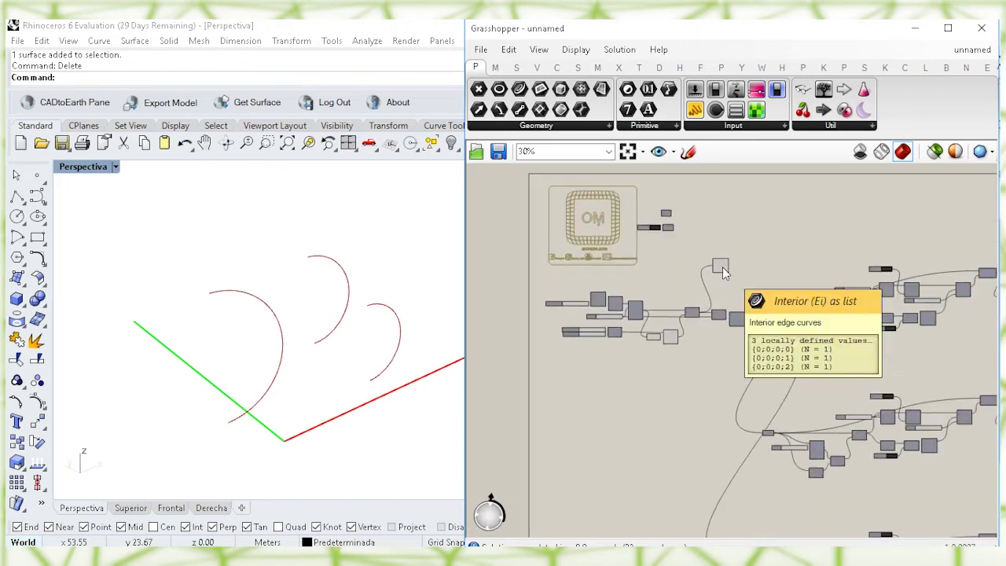
left_click(721, 267)
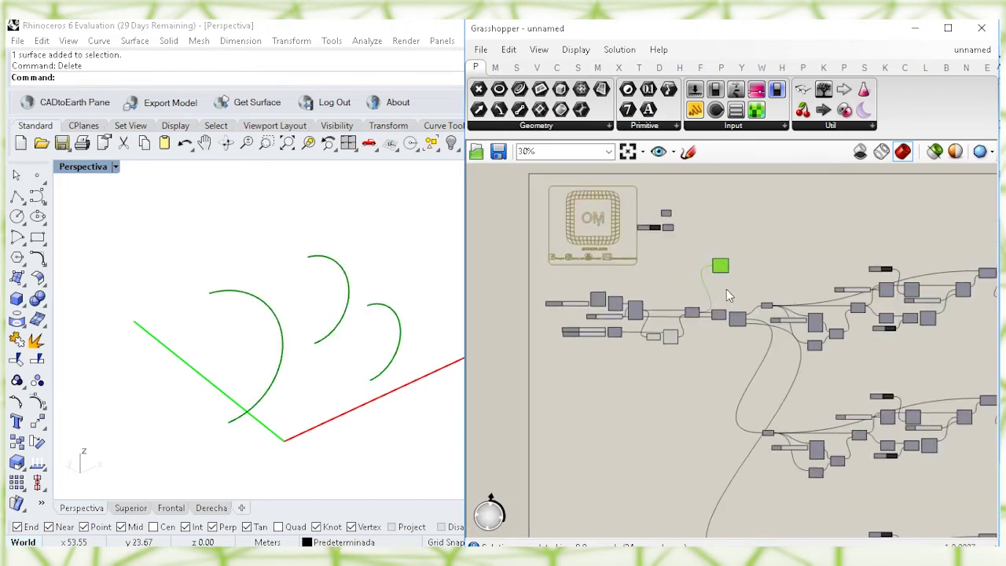
scroll(726, 290, "up", 5)
left_click(775, 299)
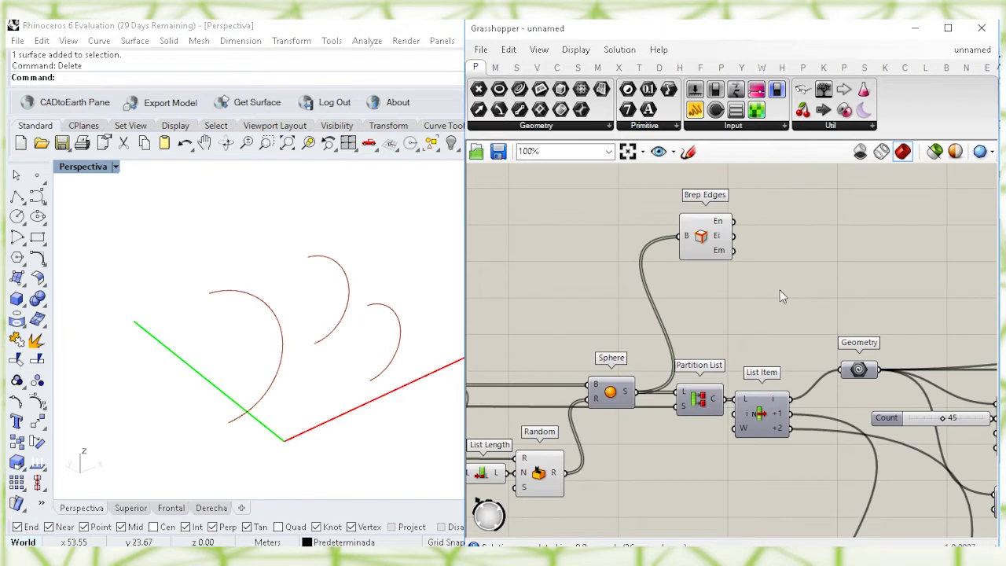
Add a Curve parameter beside Brep Edges and feed it from the interior edges (Ei) output
double_click(769, 266)
type("cur")
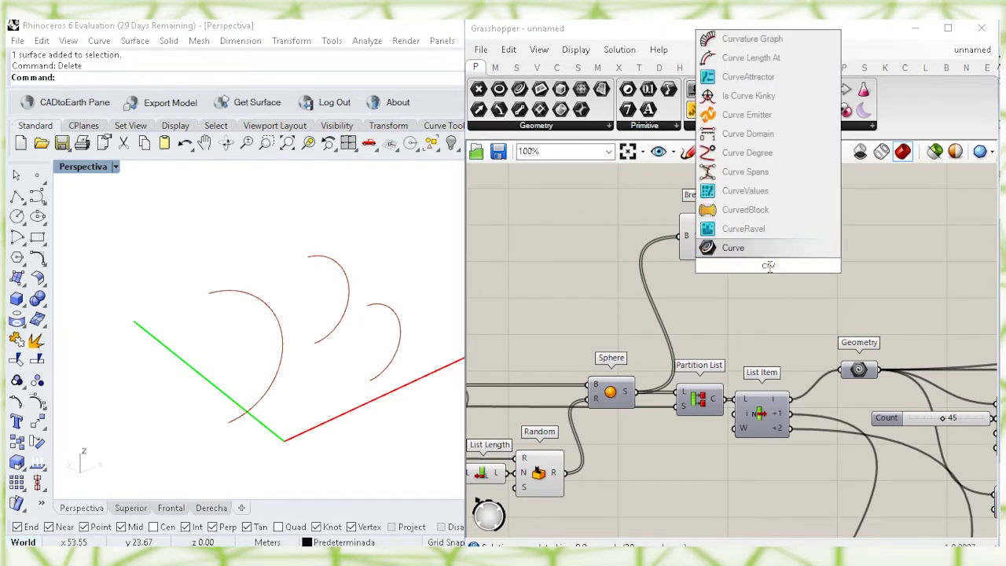
left_click(738, 245)
left_click_drag(749, 252, 770, 238)
left_click(698, 326)
left_click(704, 240)
left_click(777, 269)
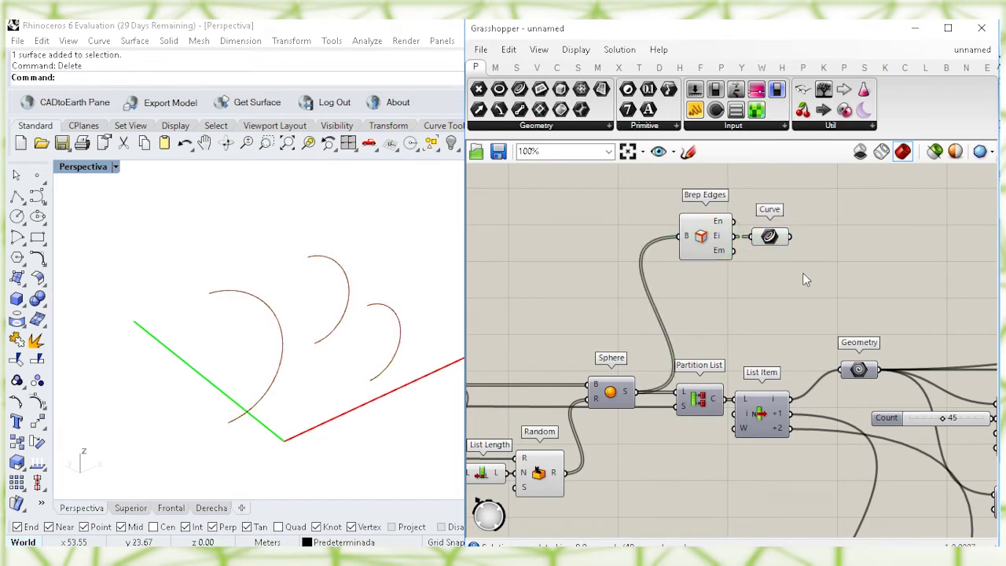
Add an End Points component beside the Curve parameter and feed it from that parameter
double_click(803, 273)
type("en")
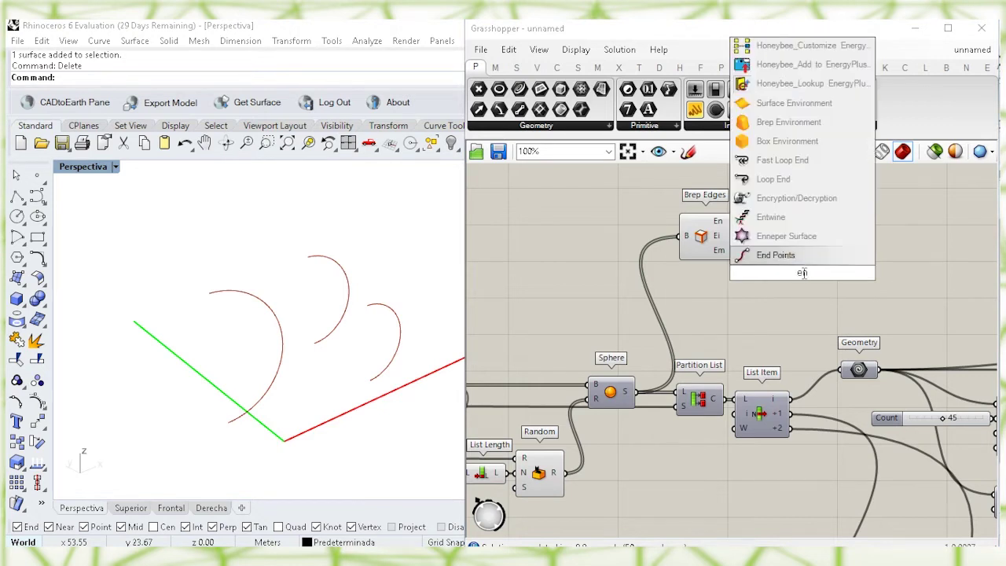
left_click(787, 255)
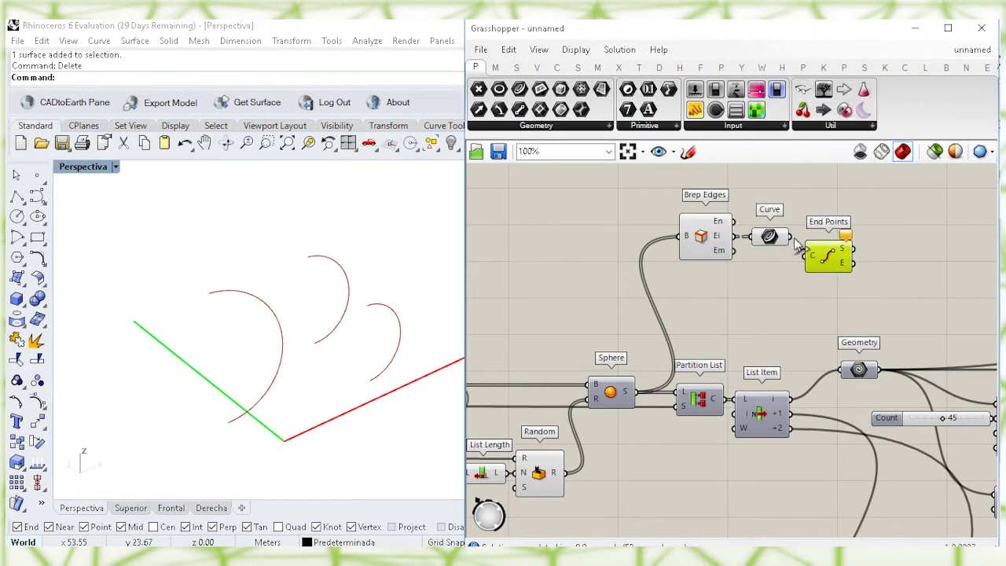
left_click_drag(821, 264, 813, 243)
left_click(829, 284)
Move Brep Edges, Curve and End Points together farther above the Sphere component
right_click_drag(847, 293, 855, 339)
left_click_drag(855, 332, 712, 245)
left_click(740, 326)
Add a Project component beside End Points and feed its geometry input from the start points (S) output
right_click_drag(776, 327, 704, 342)
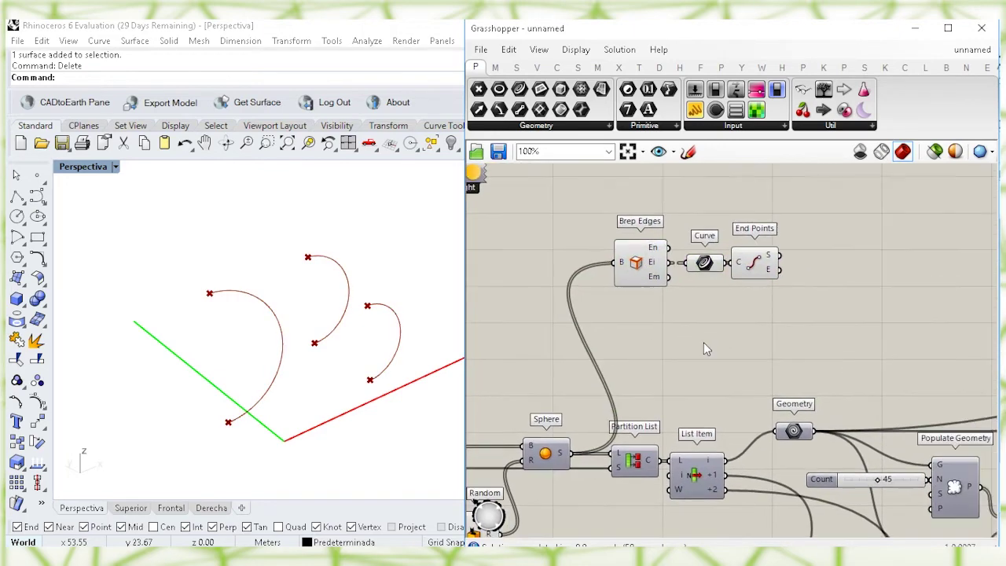
double_click(704, 341)
type("pro")
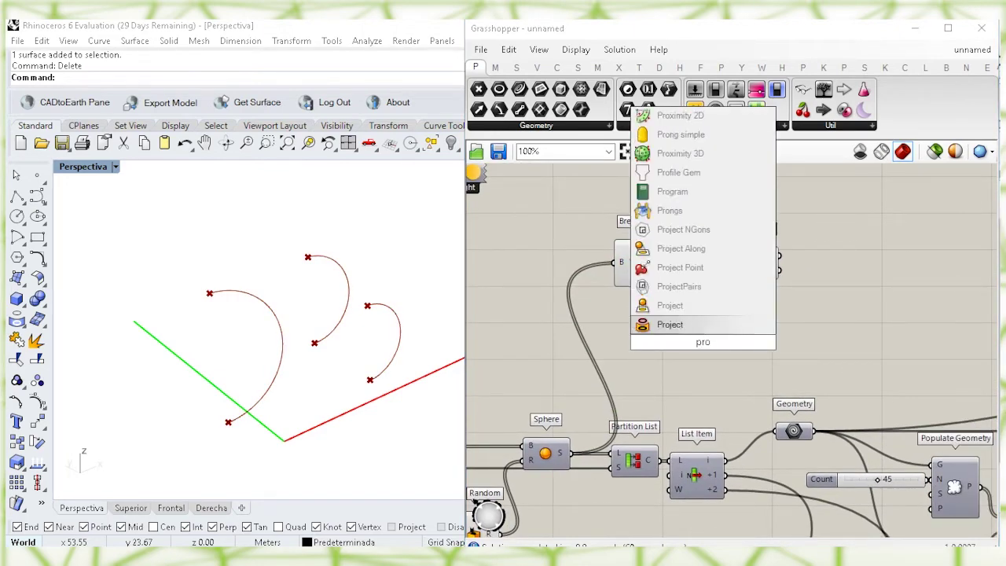
key("Return")
left_click_drag(672, 348, 808, 301)
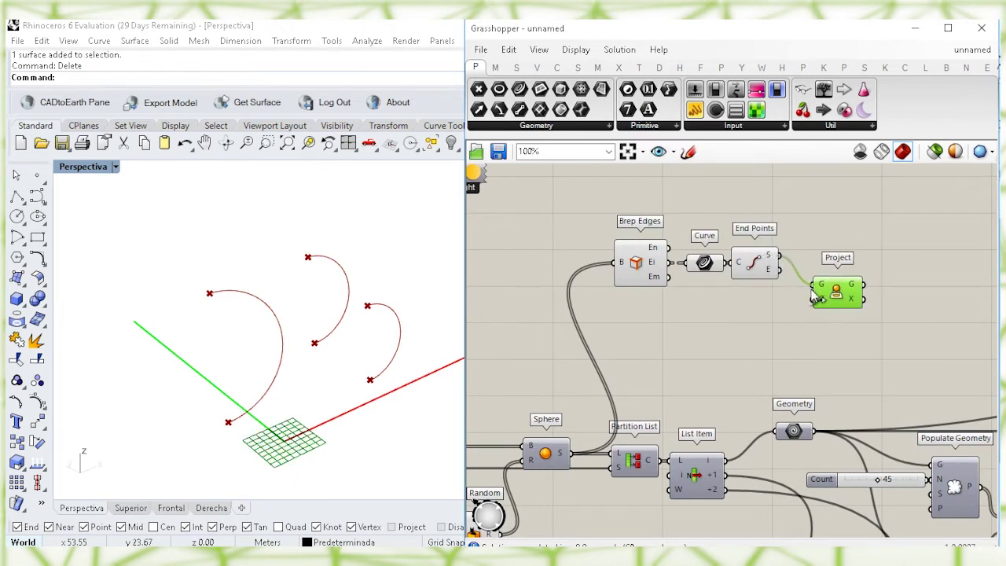
left_click_drag(835, 294, 833, 309)
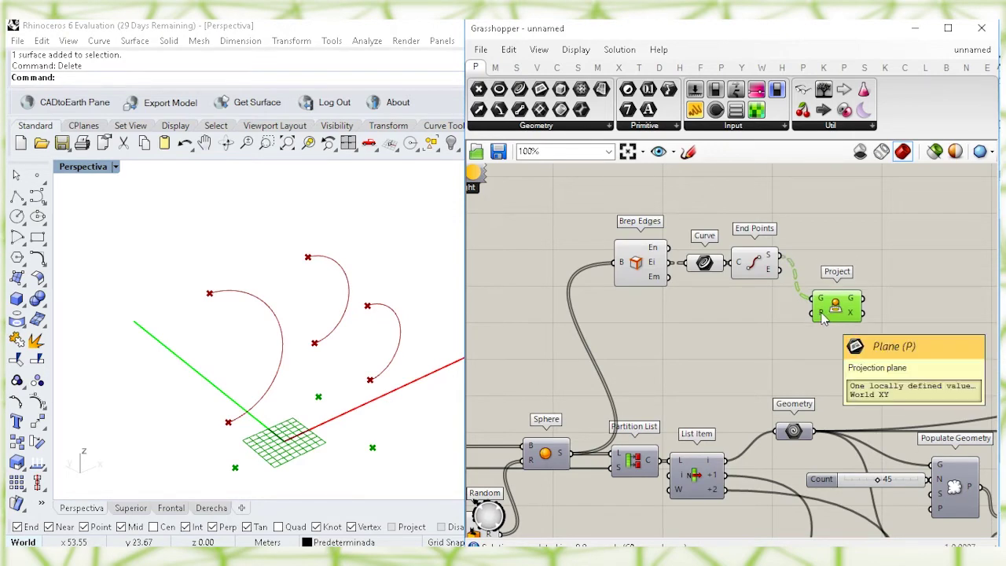
left_click(764, 347)
left_click(775, 268)
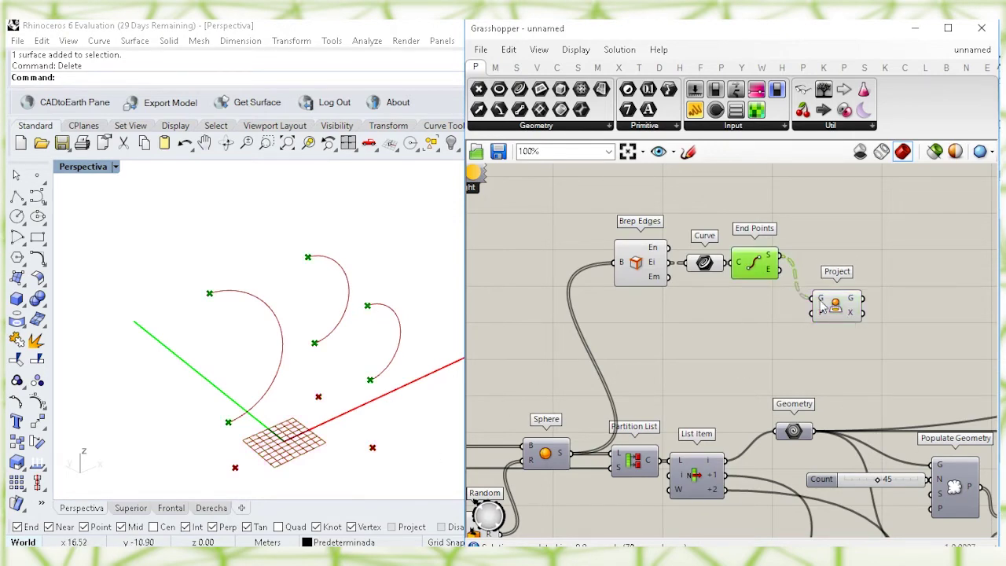
Add a Line component beyond the End Points component, above and past Project
right_click_drag(844, 351, 789, 373)
double_click(814, 377)
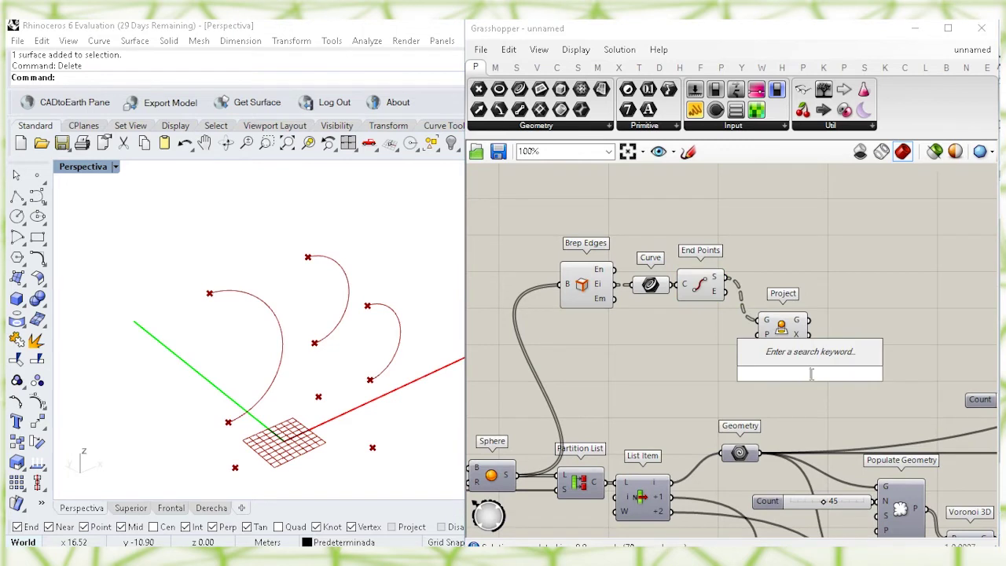
type("line")
key("Return")
left_click_drag(795, 365, 858, 294)
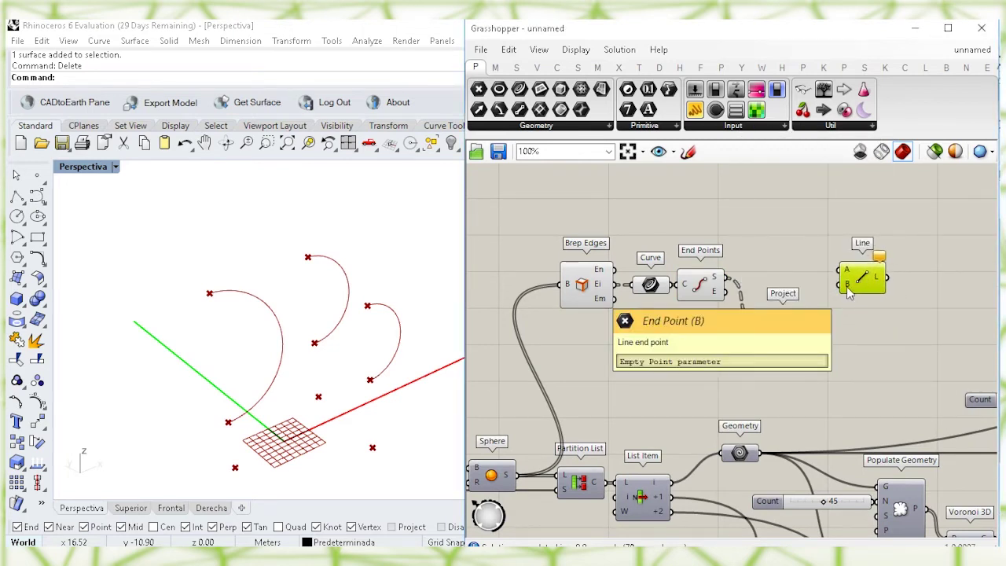
Flatten Project's geometry output and Line's A input, then wire the start points (S) into A and the projected points into B
right_click(800, 326)
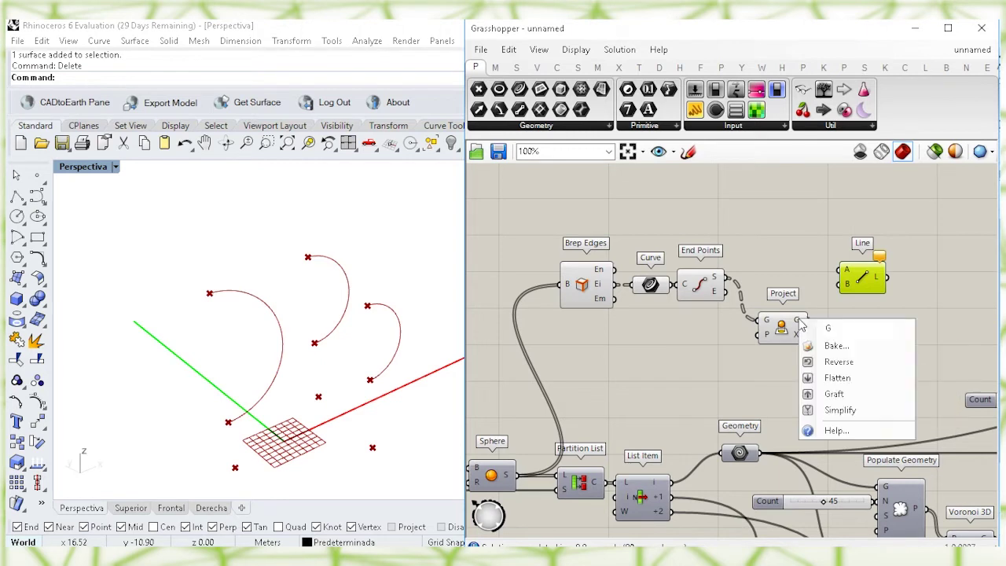
left_click(814, 378)
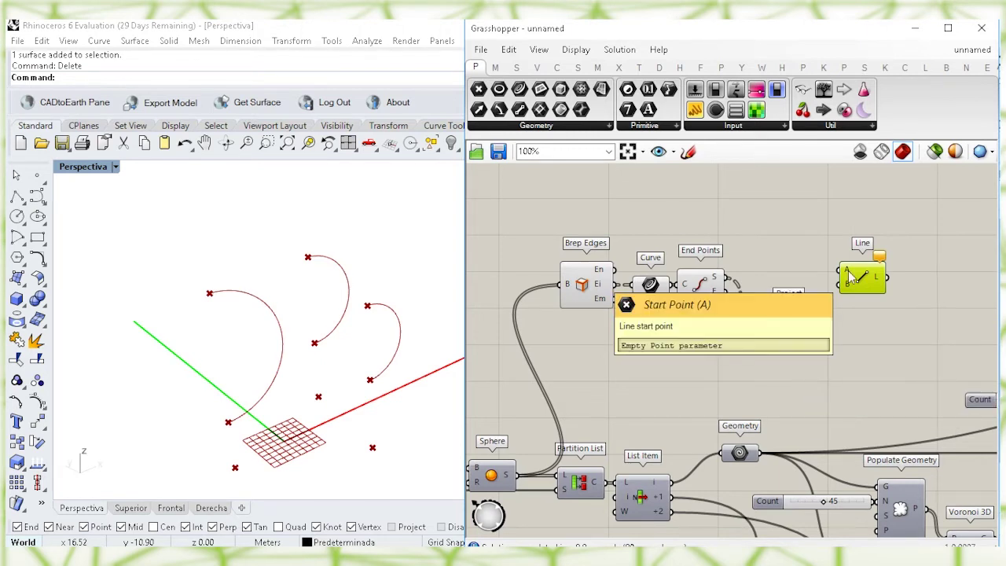
right_click(849, 274)
left_click(868, 363)
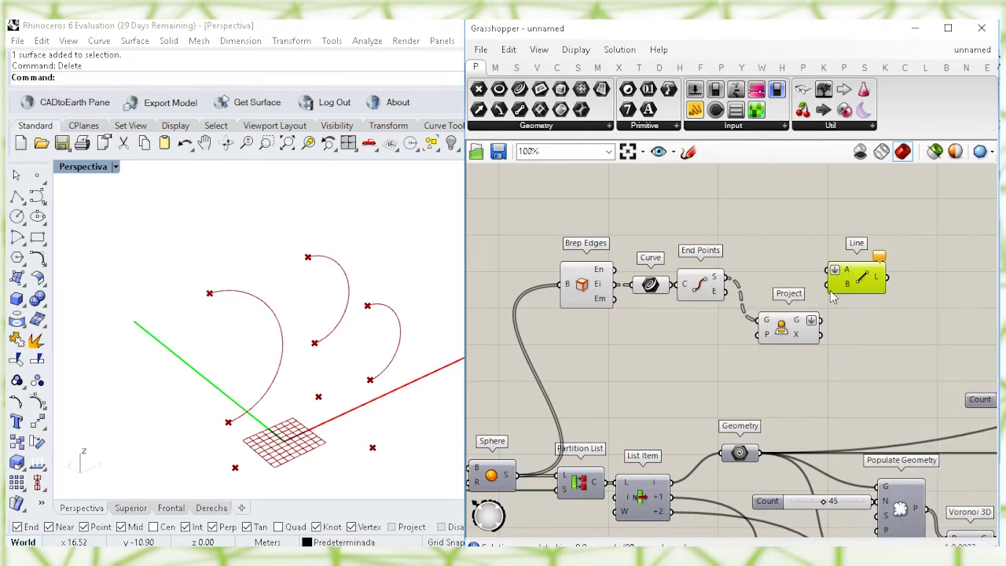
left_click_drag(722, 273, 723, 275)
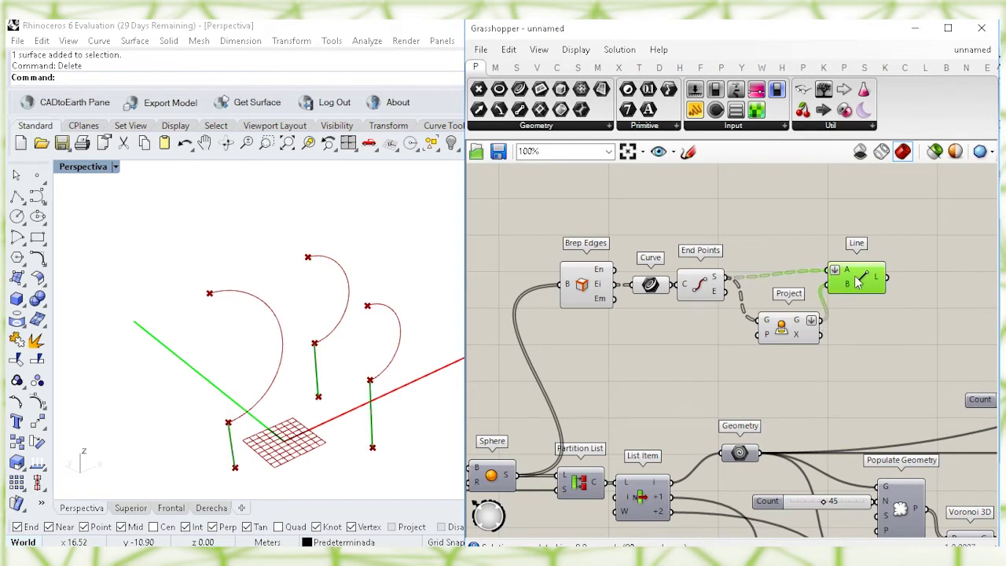
left_click_drag(855, 278, 860, 286)
Add a Circle component below Line and feed its plane input from Project's geometry output
right_click_drag(887, 336, 804, 331)
left_click(804, 332)
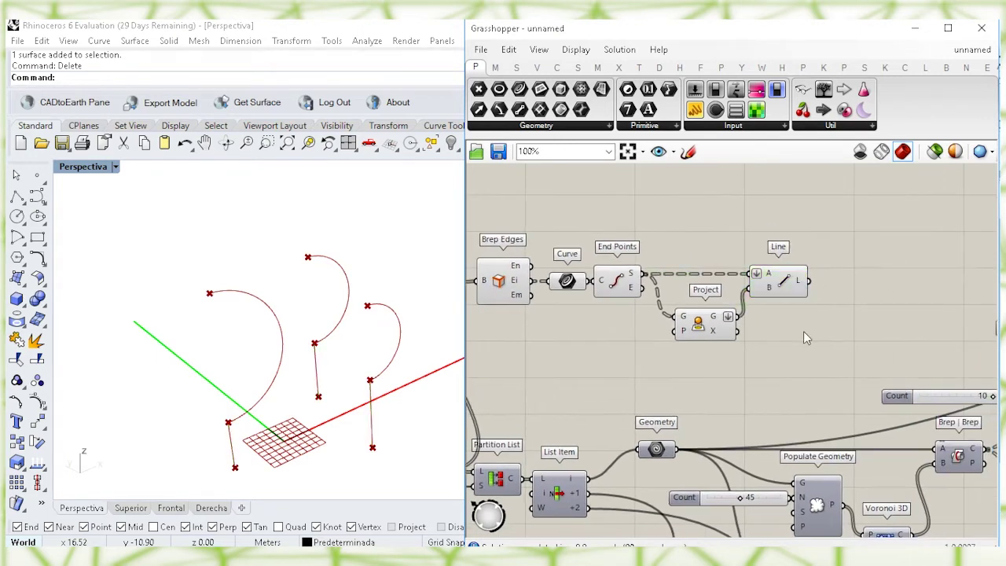
double_click(753, 373)
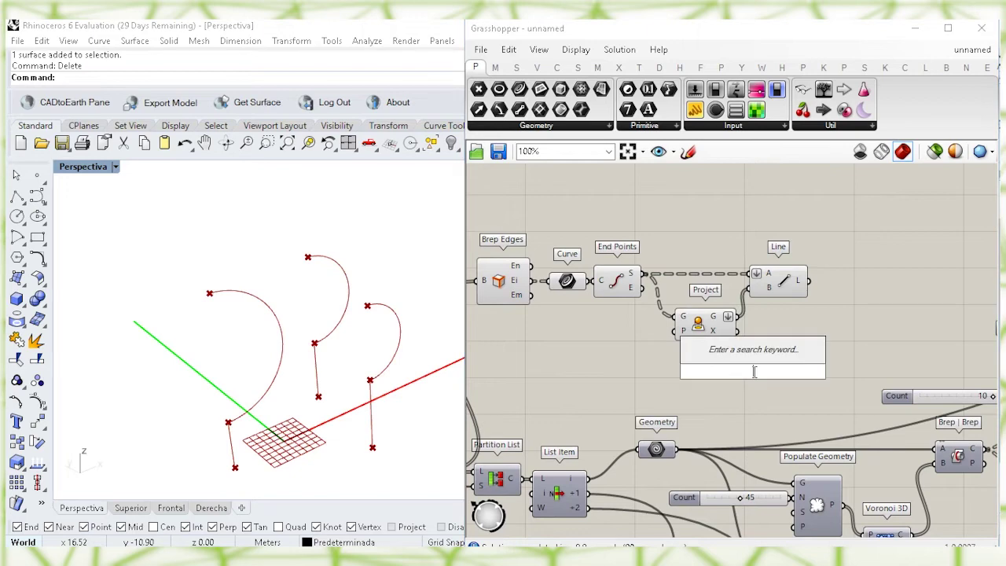
type("circ")
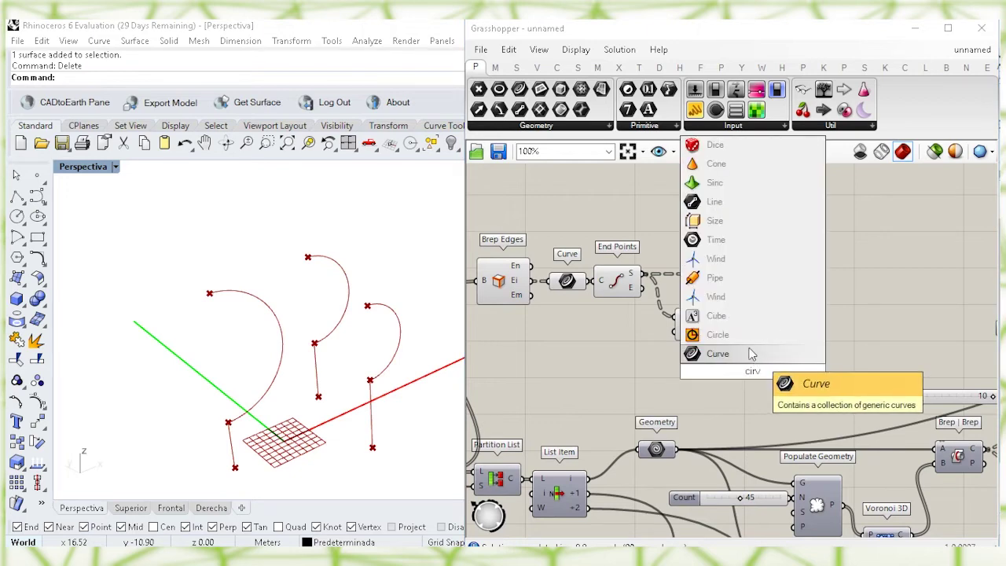
left_click(739, 340)
left_click_drag(746, 379, 704, 390)
right_click_drag(772, 329, 834, 314)
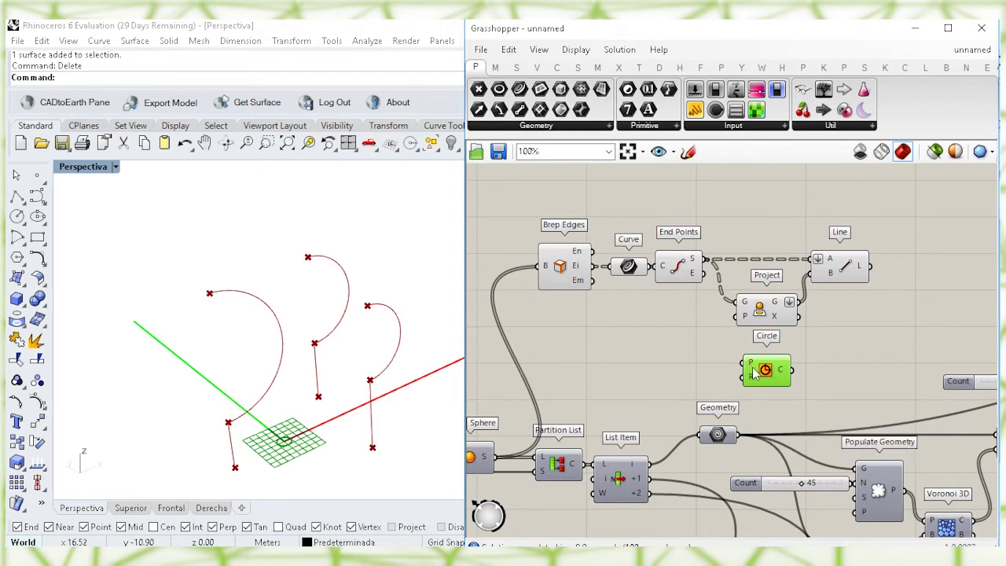
left_click_drag(749, 338, 835, 352)
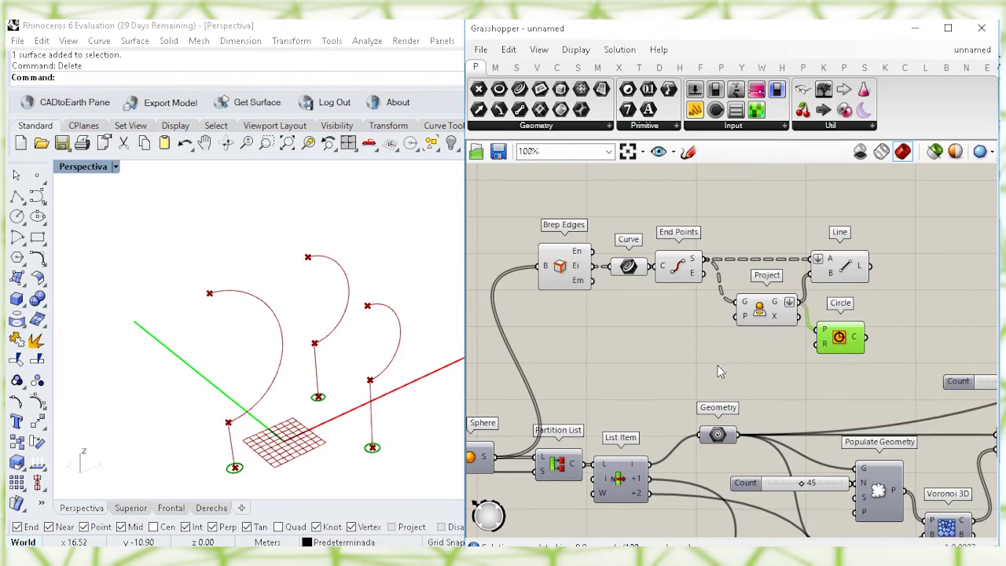
Feed the Circle's radius input from the Random component's output that also drives the Sphere radius
right_click_drag(684, 375, 802, 240)
left_click(512, 407)
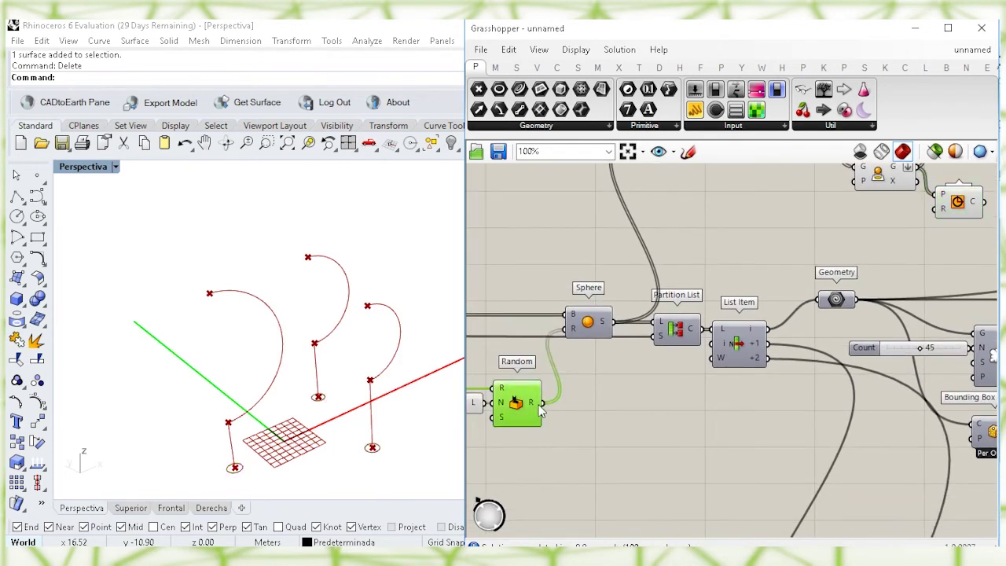
left_click_drag(540, 404, 934, 220)
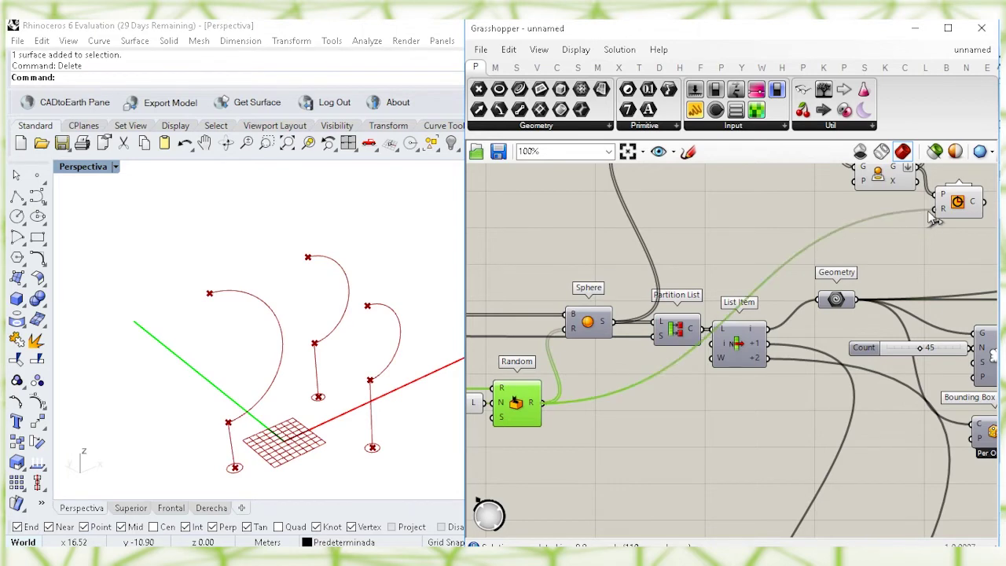
left_click(926, 243)
Add a Boundary Surfaces component beside Circle and feed its edges input from the circles
right_click_drag(925, 244, 744, 326)
left_click(745, 326)
left_click(742, 250)
right_click_drag(802, 286, 758, 298)
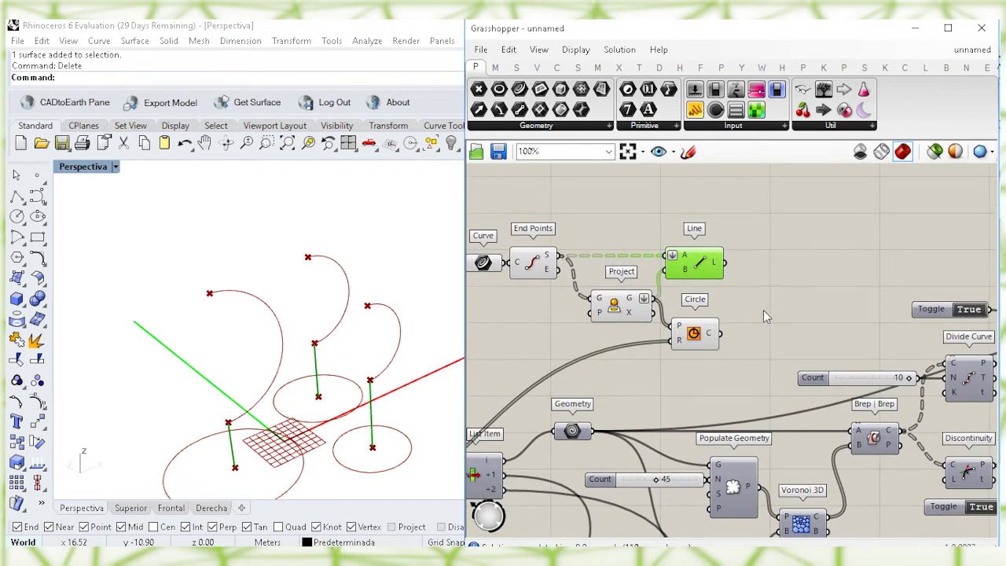
double_click(765, 310)
type("boundary")
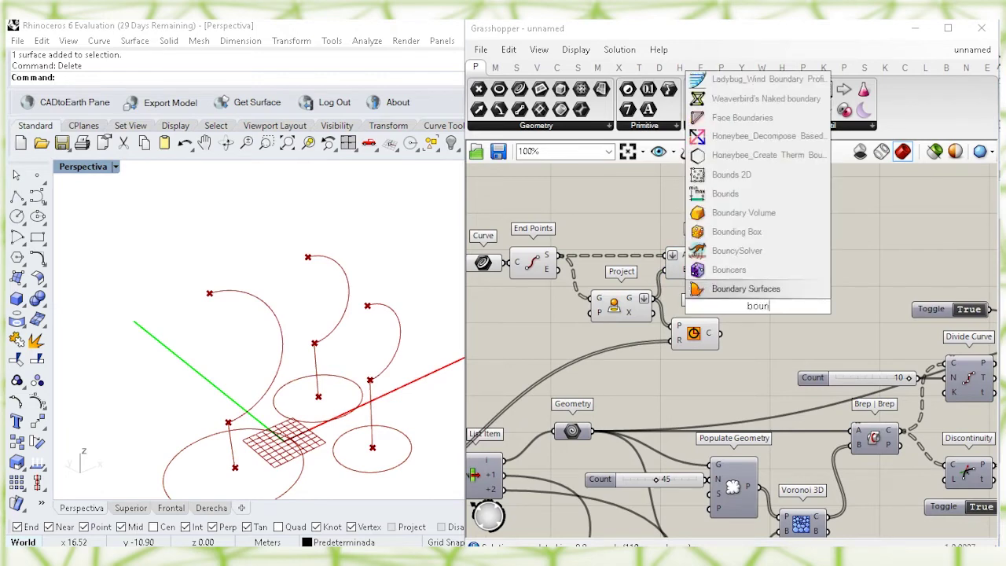
key("Return")
left_click_drag(751, 311, 722, 334)
left_click_drag(761, 336, 754, 338)
Move the chain of components from Brep Edges to Boundary Surfaces together farther above the Geometry parameter
scroll(755, 348, "down", 1)
right_click_drag(755, 348, 836, 346)
left_click_drag(832, 356, 510, 221)
right_click_drag(719, 296, 729, 328)
left_click_drag(722, 338, 708, 264)
left_click(835, 369)
Add an Extrude component beside Boundary Surfaces
right_click_drag(834, 303, 799, 315)
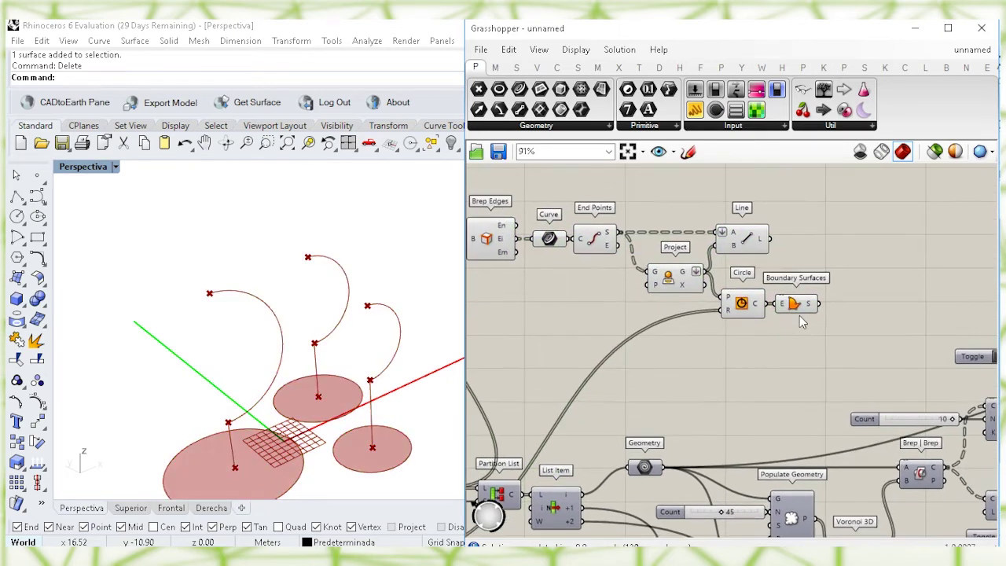
scroll(800, 314, "up", 1)
left_click(796, 305)
double_click(813, 349)
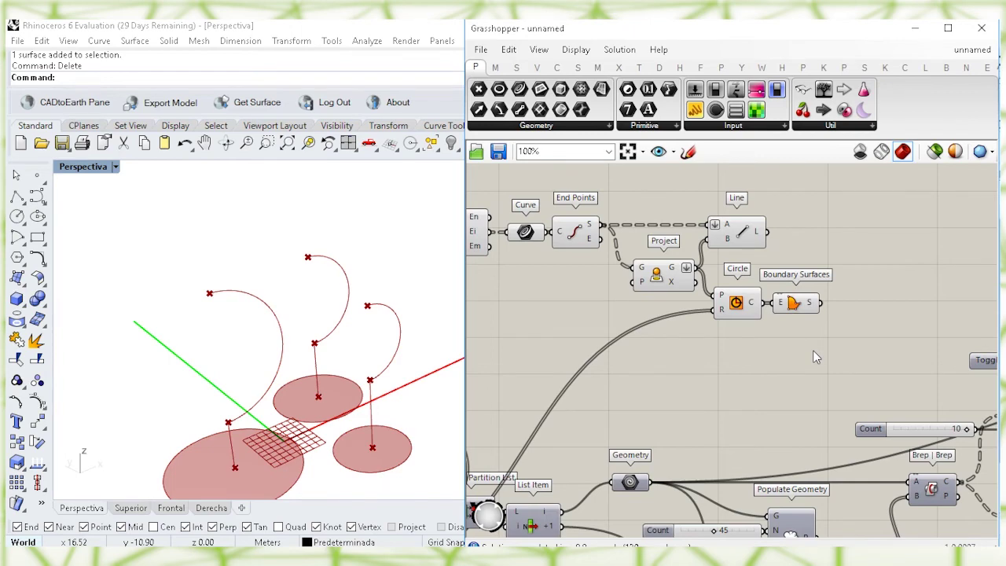
type("extrude")
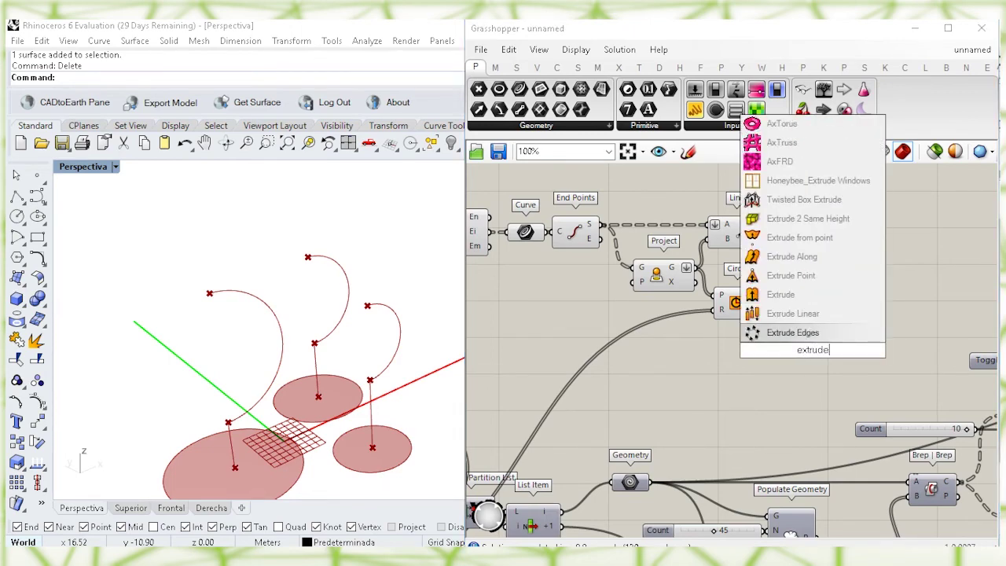
key("Return")
Add a Unit Z component below Boundary Surfaces and feed Extrude's base input from the surfaces (S) output
double_click(783, 359)
type("unit z")
key("Return")
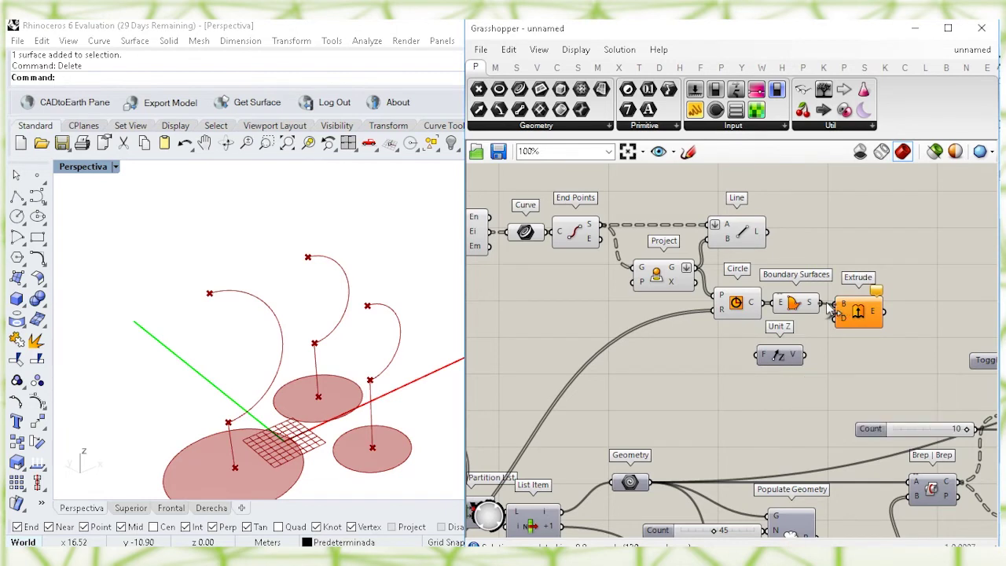
left_click_drag(853, 312, 857, 312)
Feed Unit Z's factor from a new 0.45 number slider and connect its vector to Extrude's direction input
double_click(674, 373)
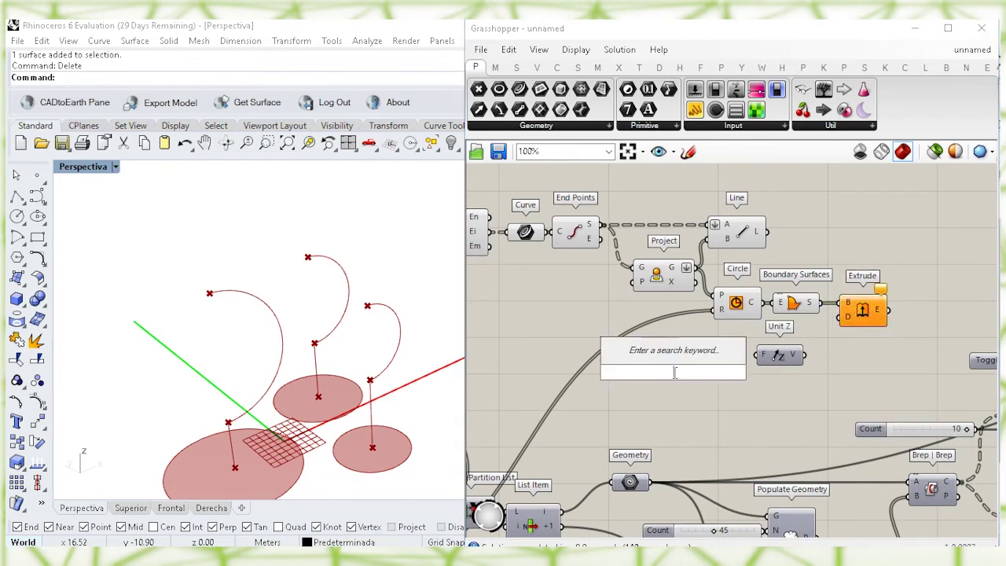
type("0.45")
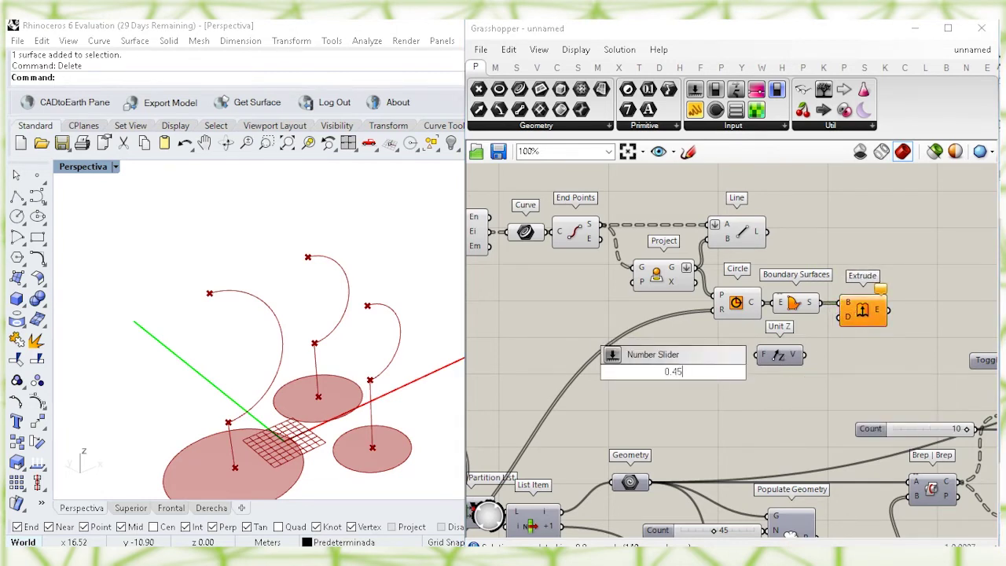
key("Return")
left_click_drag(729, 377, 739, 359)
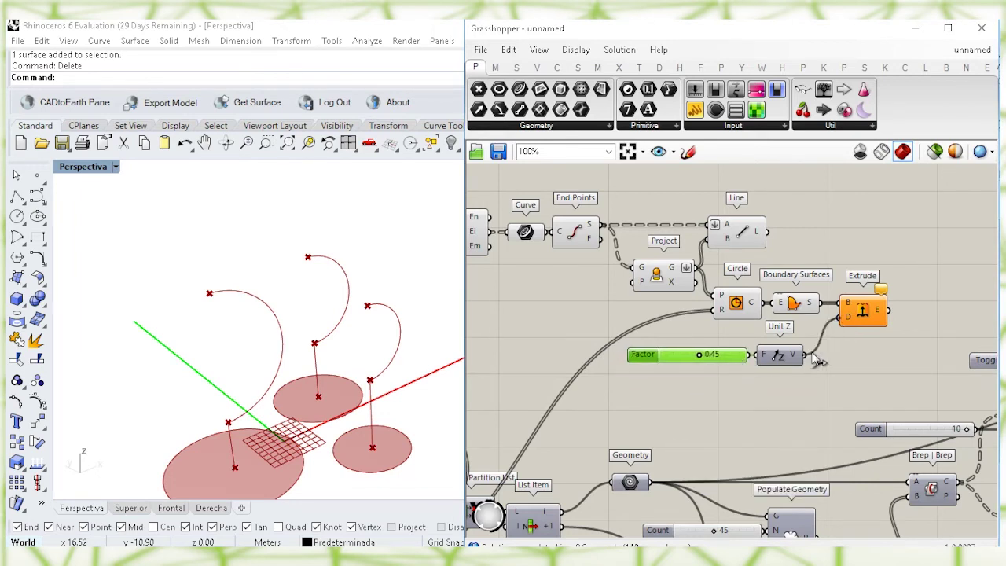
left_click_drag(813, 353, 811, 353)
left_click(859, 304)
left_click(833, 233)
Add a Pipe component beside Line, above Extrude
left_click(737, 233)
left_click(804, 228)
double_click(813, 228)
type("i")
key("BackSpace")
type("pipe")
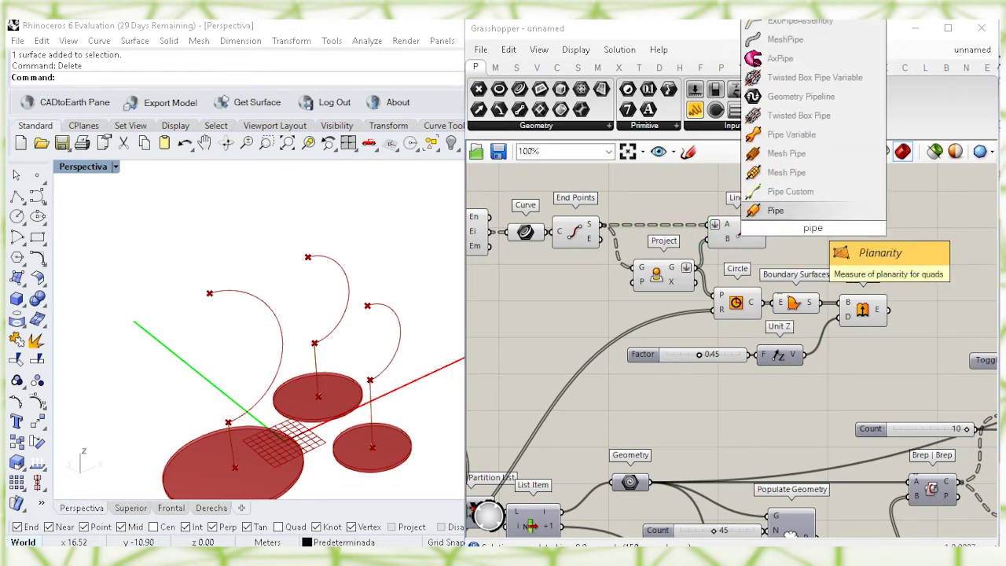
key("Return")
left_click_drag(817, 229, 892, 229)
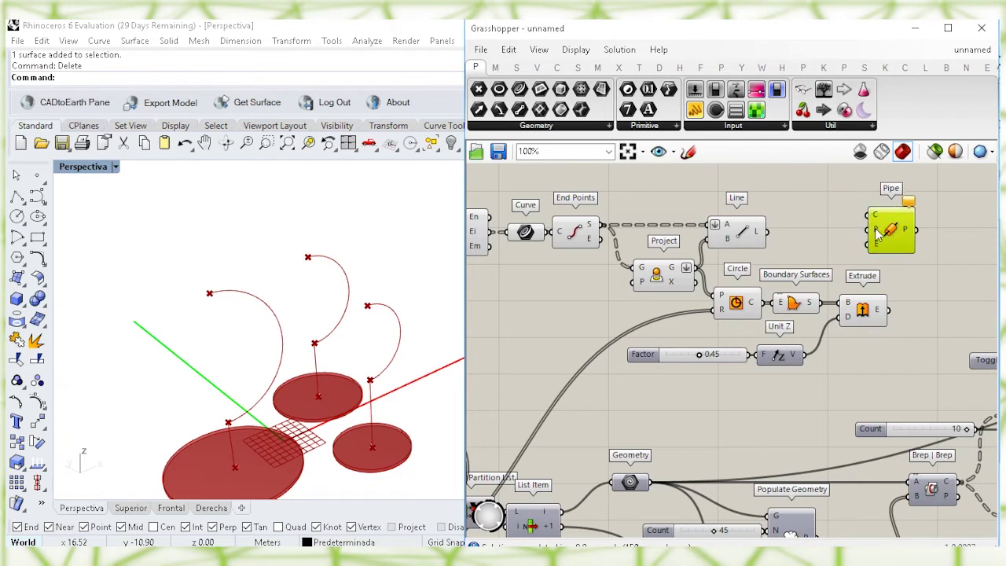
Feed Pipe's radius from a new 0.6 number slider and its curve input from Line, placing Pipe directly above Extrude
double_click(795, 234)
type("0.6")
key("Return")
left_click_drag(796, 241, 869, 245)
left_click(891, 252)
left_click(864, 259)
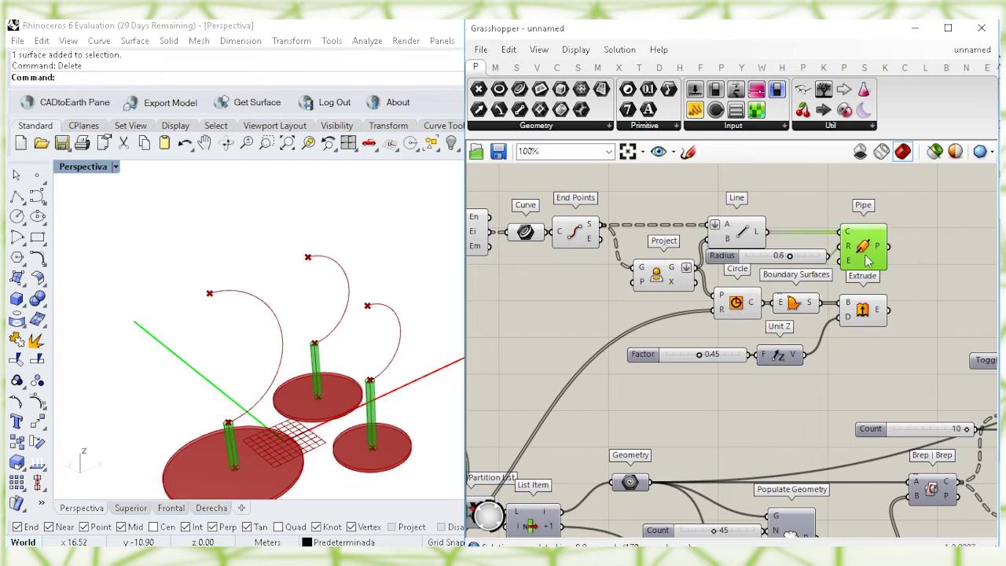
Bake the Pipe component's output into the Rhino document and select the baked columns one by one to check them
right_click(863, 248)
left_click(862, 305)
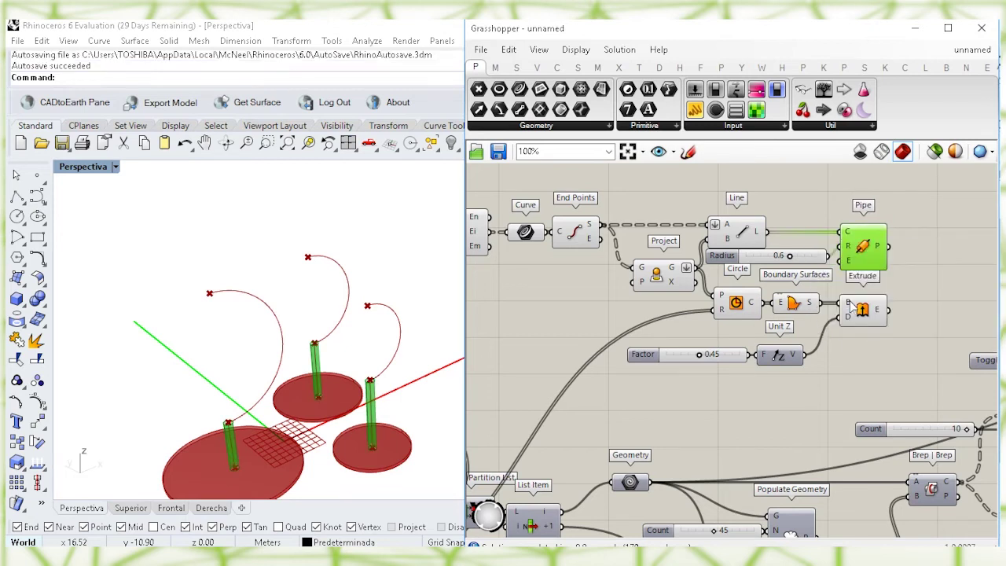
left_click(842, 250)
left_click(861, 439)
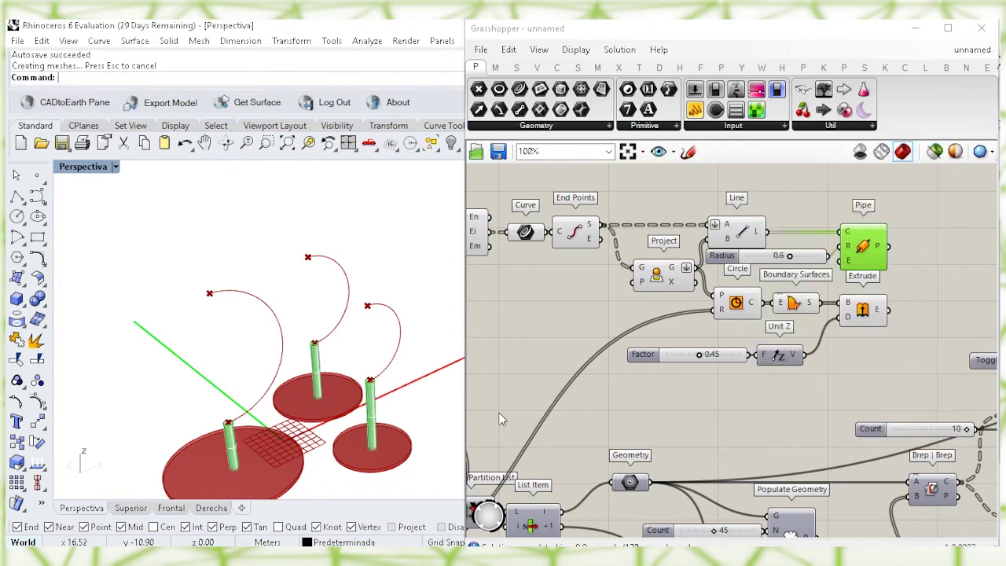
left_click(371, 407)
left_click(315, 373)
left_click(233, 444)
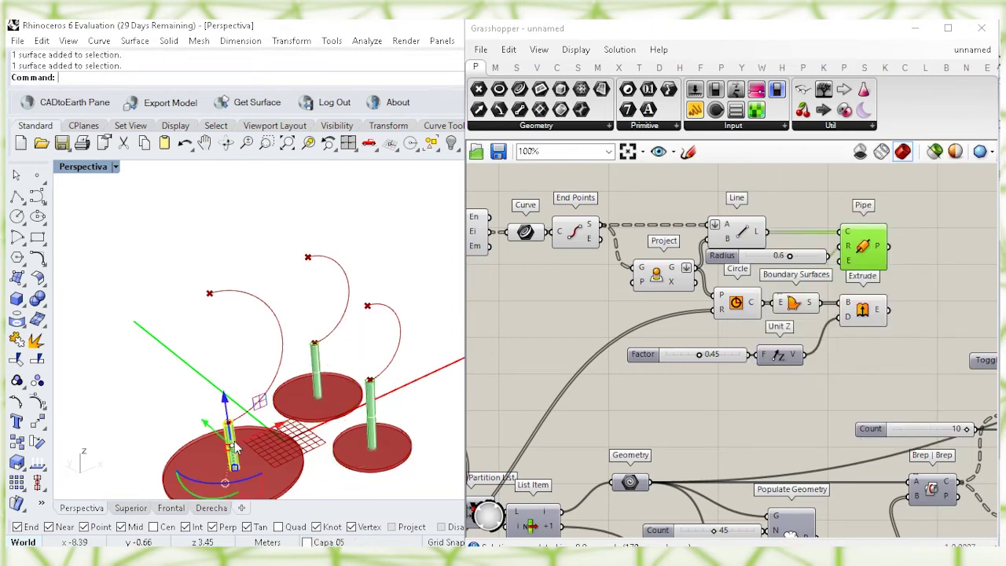
left_click(646, 422)
Bake the extruded discs into the Rhino document and select two of the baked discs to check them
left_click(862, 310)
right_click(864, 313)
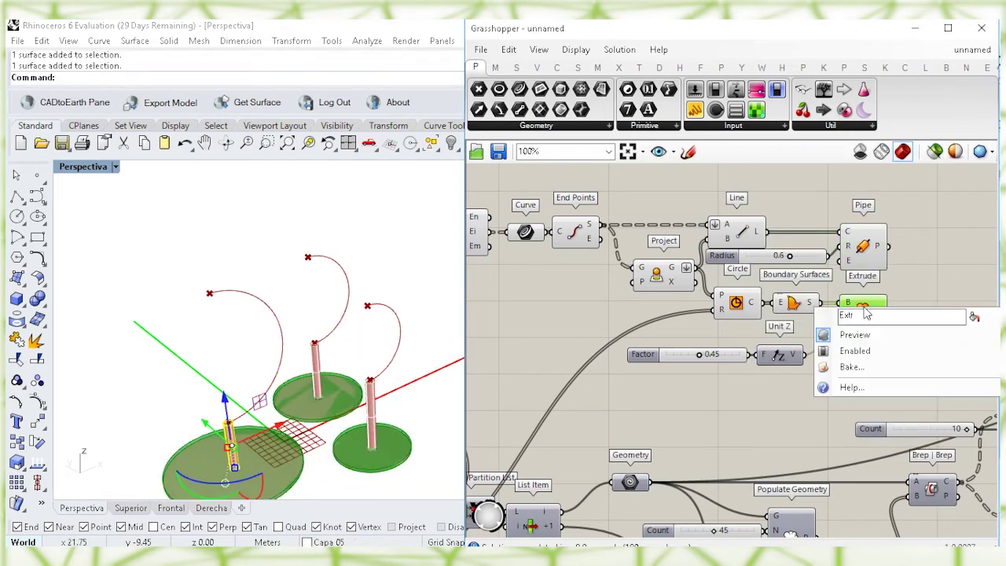
left_click(852, 366)
left_click(851, 313)
left_click(869, 502)
left_click(353, 440)
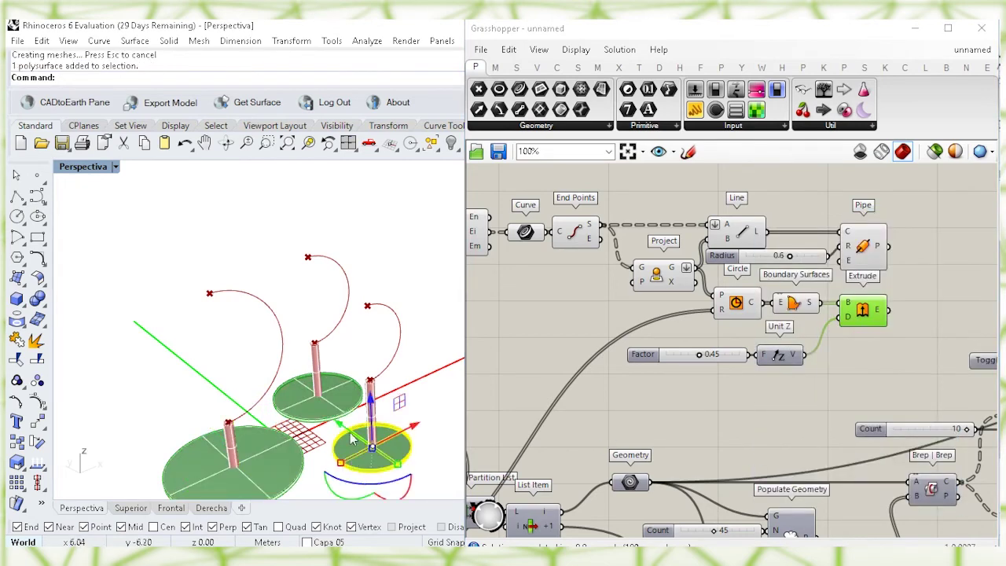
left_click(316, 397)
left_click(667, 372)
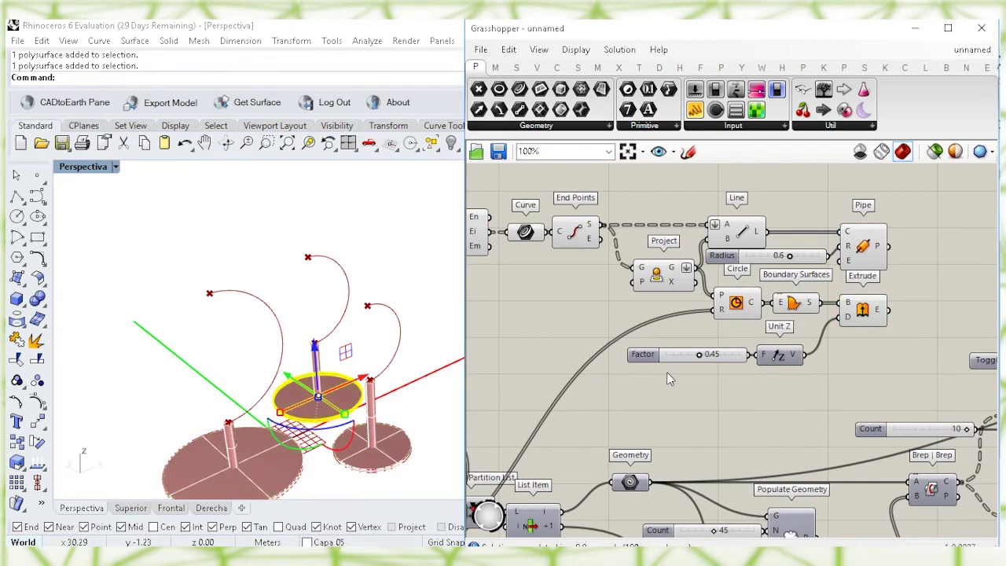
Bake the uppermost Geometry component of the first sphere group onto the Predeterminada layer
scroll(711, 250, "down", 6)
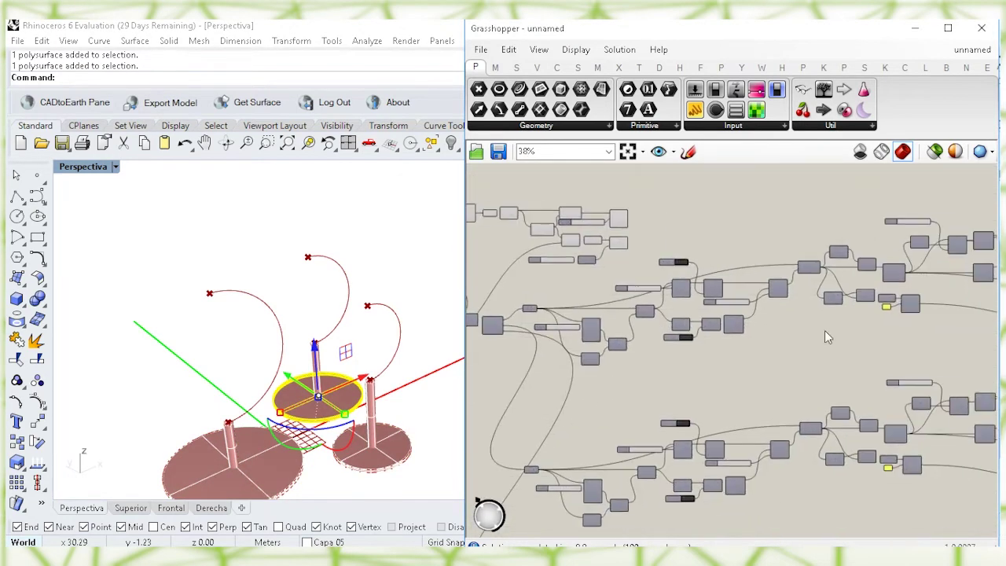
scroll(855, 287, "up", 2)
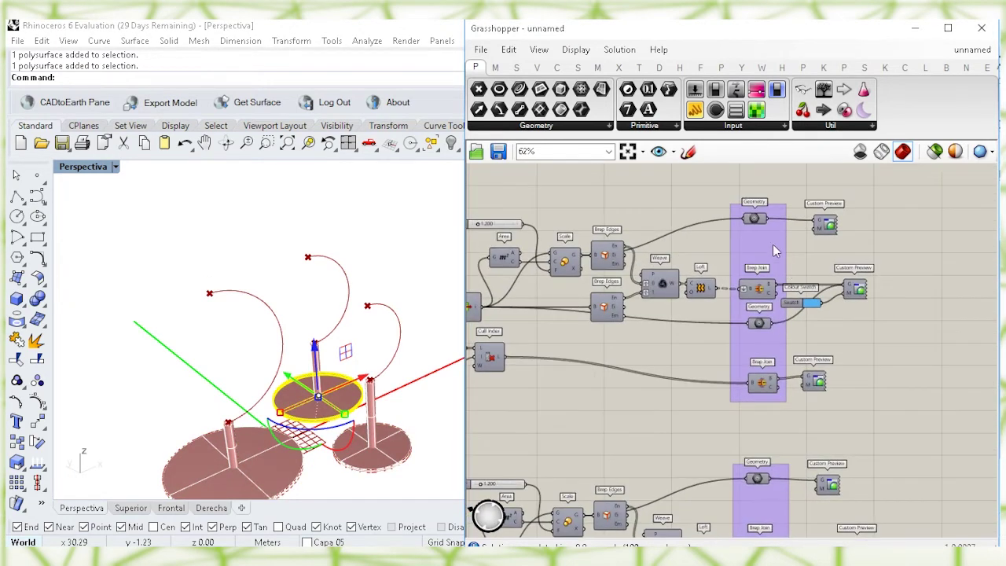
left_click(400, 240)
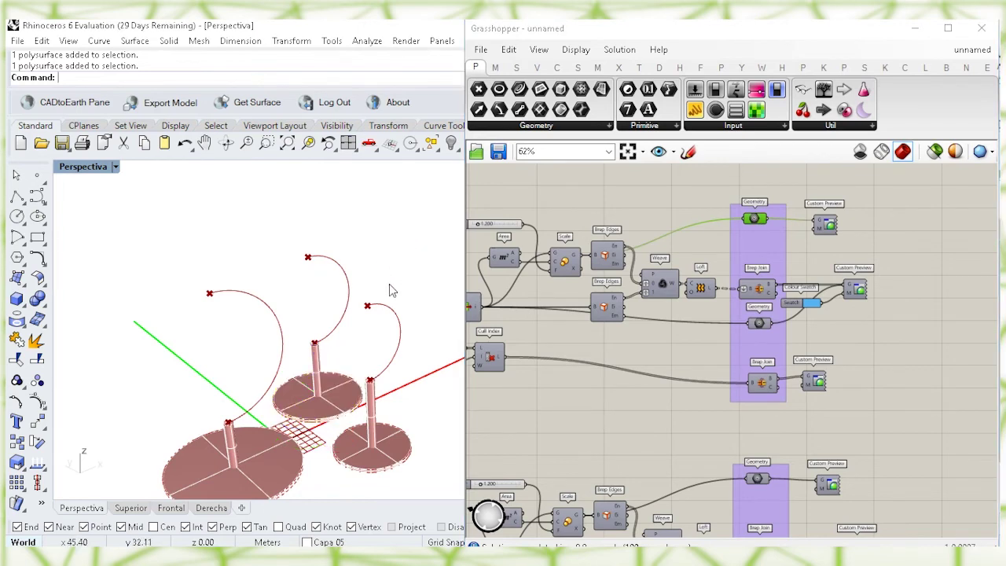
right_click_drag(390, 286, 390, 256, "shift")
right_click(752, 226)
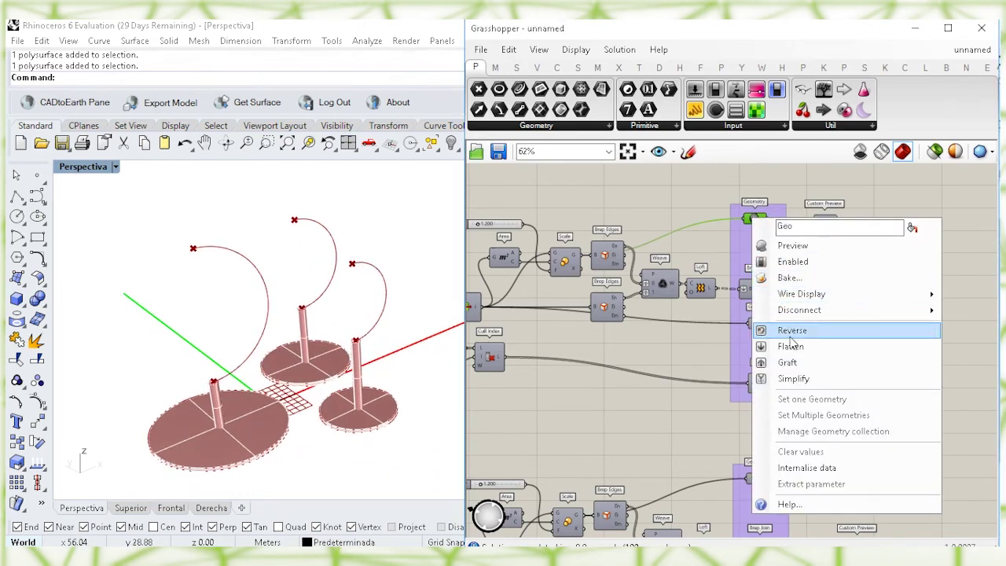
left_click(786, 273)
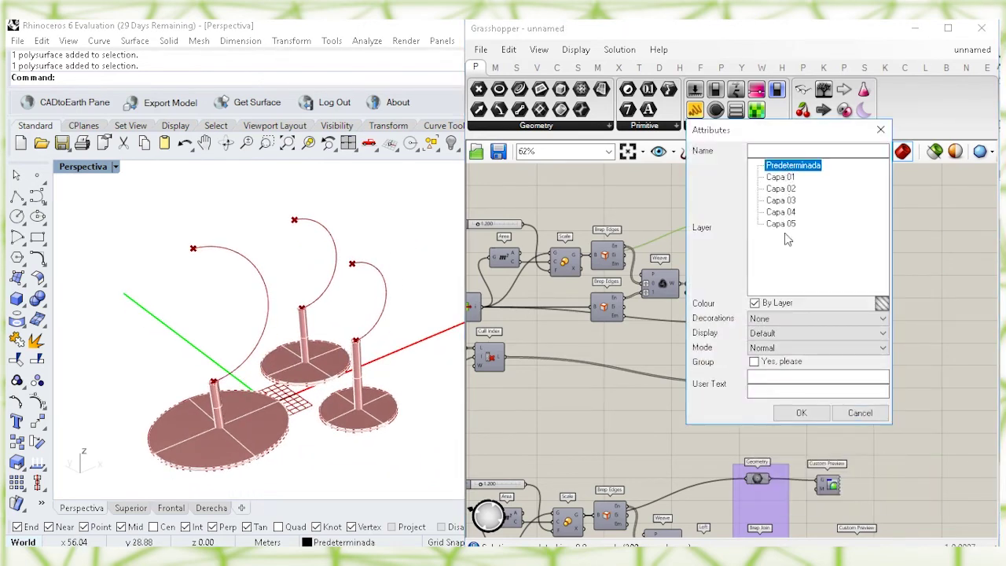
left_click(801, 413)
Bake the uppermost Geometry component of the second sphere group onto the Predeterminada layer
right_click_drag(774, 488, 761, 373)
right_click(745, 368)
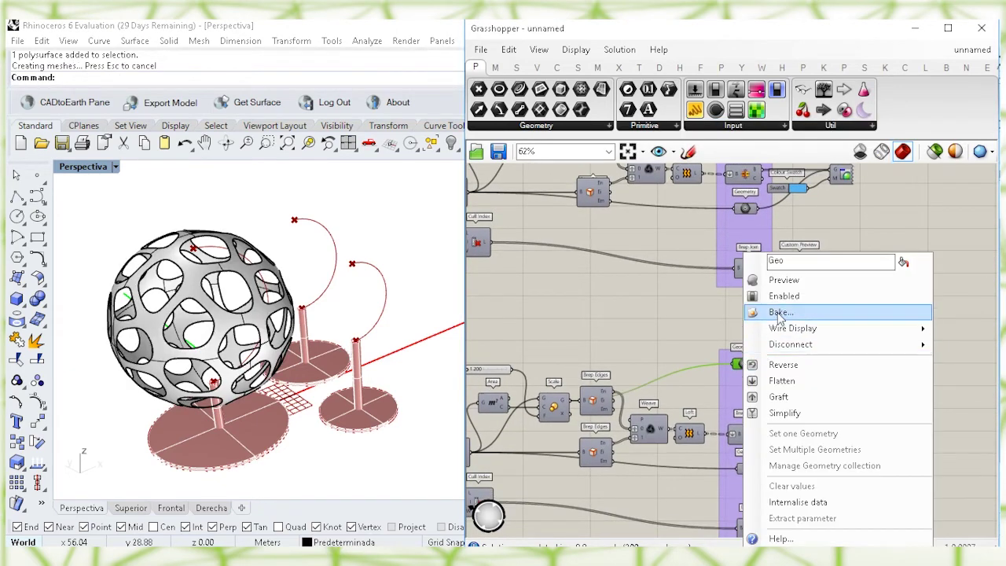
left_click(774, 311)
left_click(781, 199)
left_click(792, 440)
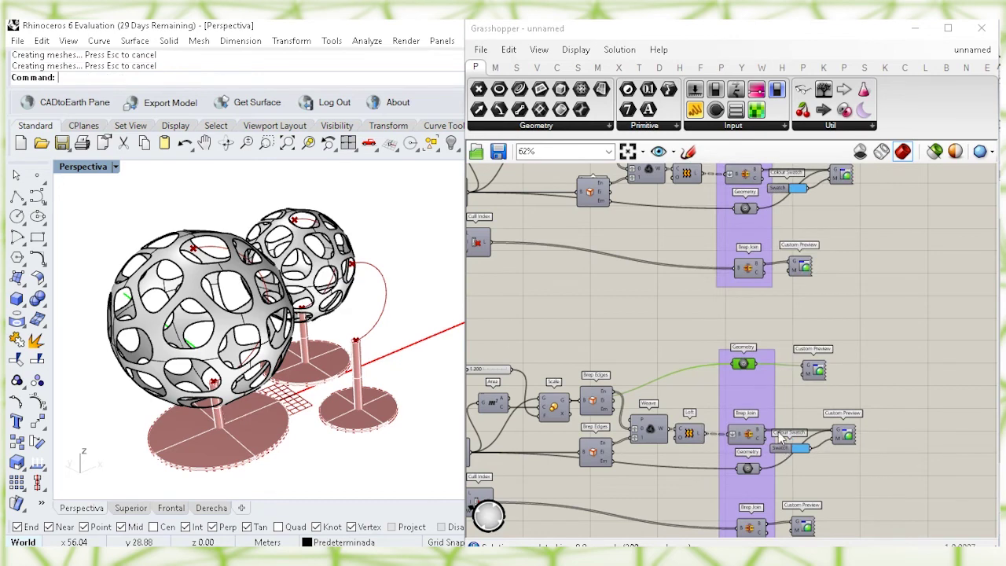
Bake the uppermost Geometry component of the third sphere group onto the Predeterminada layer
right_click_drag(808, 415, 802, 268)
right_click_drag(755, 429, 763, 316)
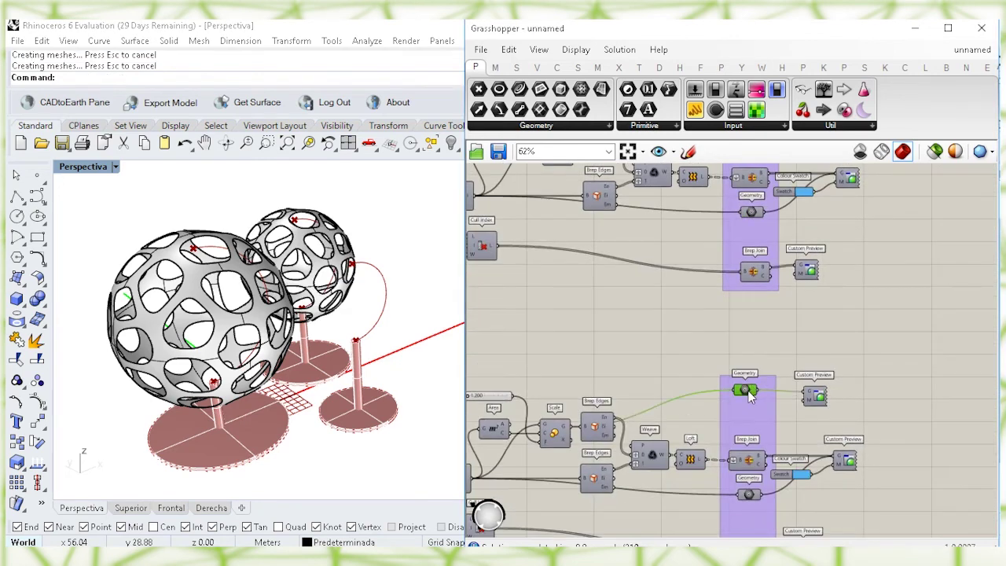
right_click(749, 393)
left_click(774, 312)
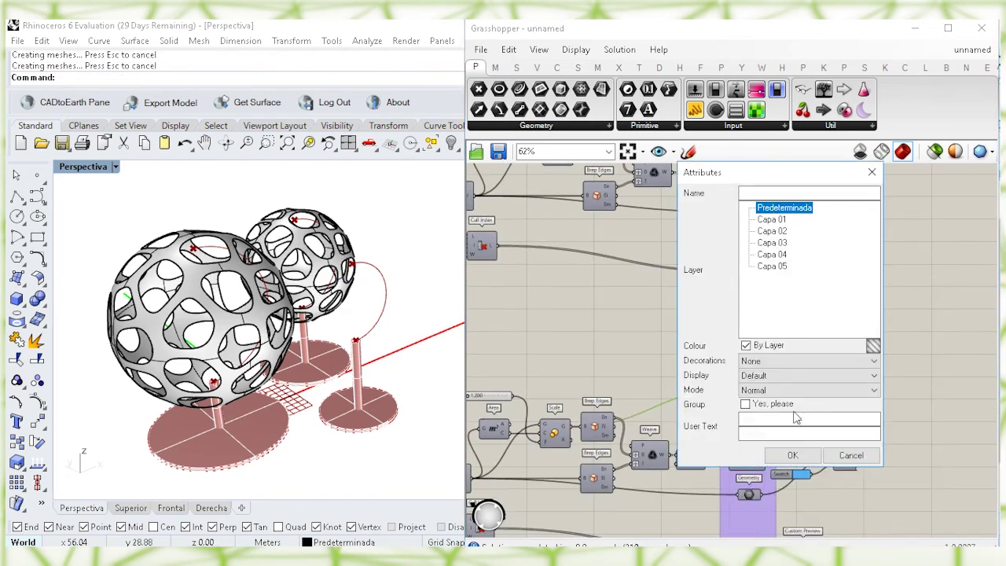
left_click(792, 455)
right_click_drag(858, 461, 875, 339)
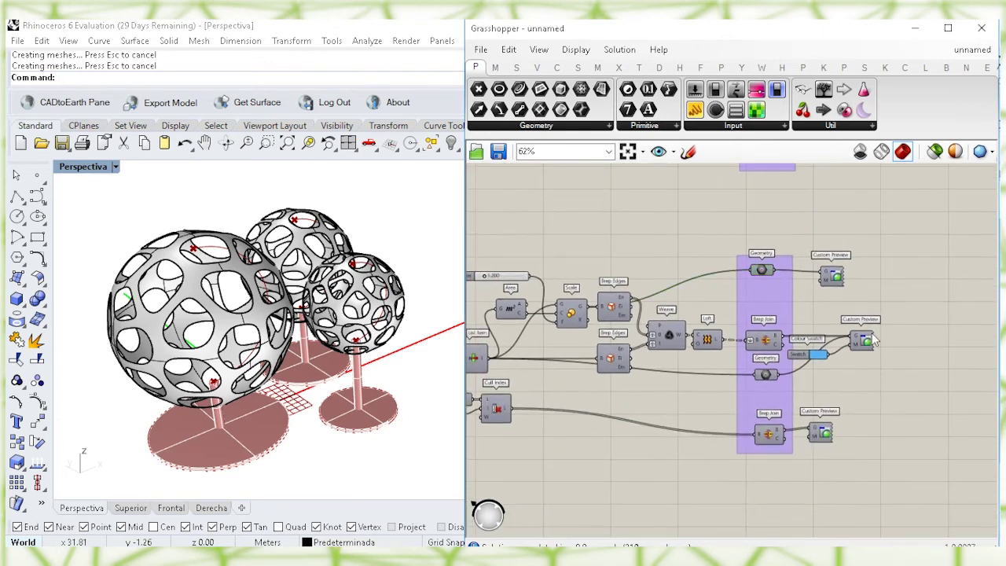
Bake the Brep Join that follows Loft in the third sphere group onto layer Capa 01
left_click(766, 342)
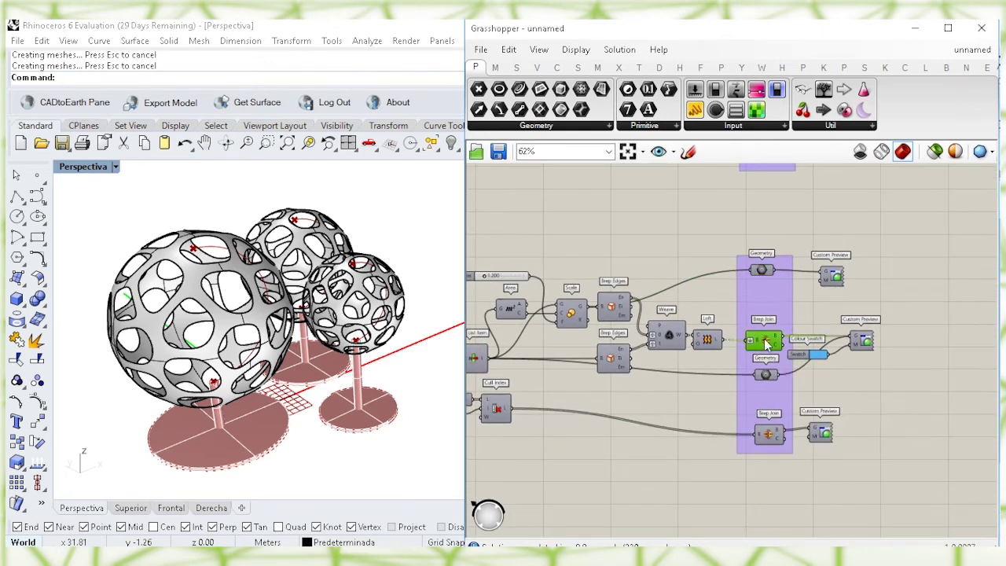
right_click(765, 341)
left_click(801, 399)
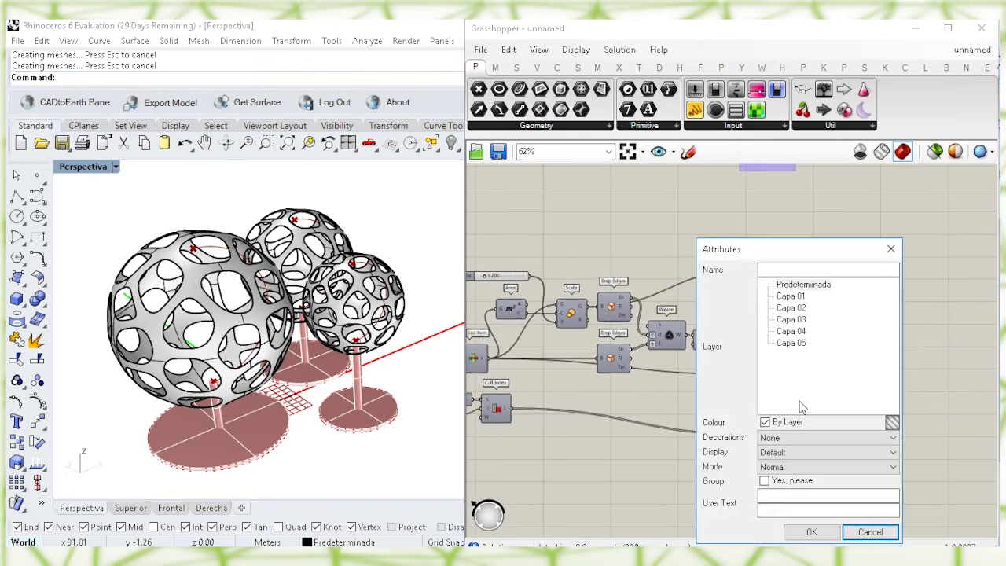
left_click(790, 296)
left_click(811, 532)
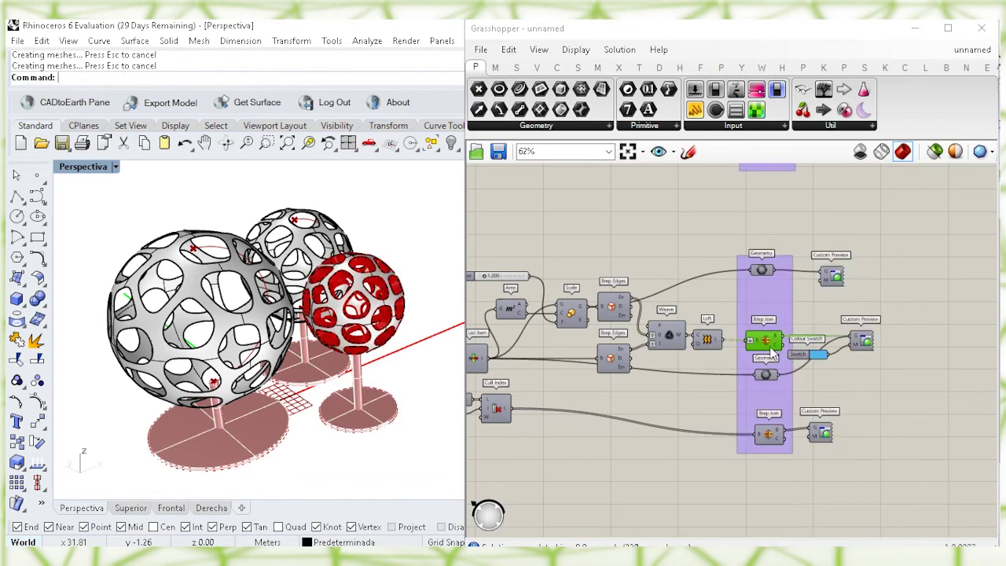
Bake the Brep Join that follows Loft in the second sphere group onto layer Capa 01
mouse_move(784, 271)
right_mouse_down()
mouse_move(781, 387)
mouse_move(771, 329)
right_mouse_up()
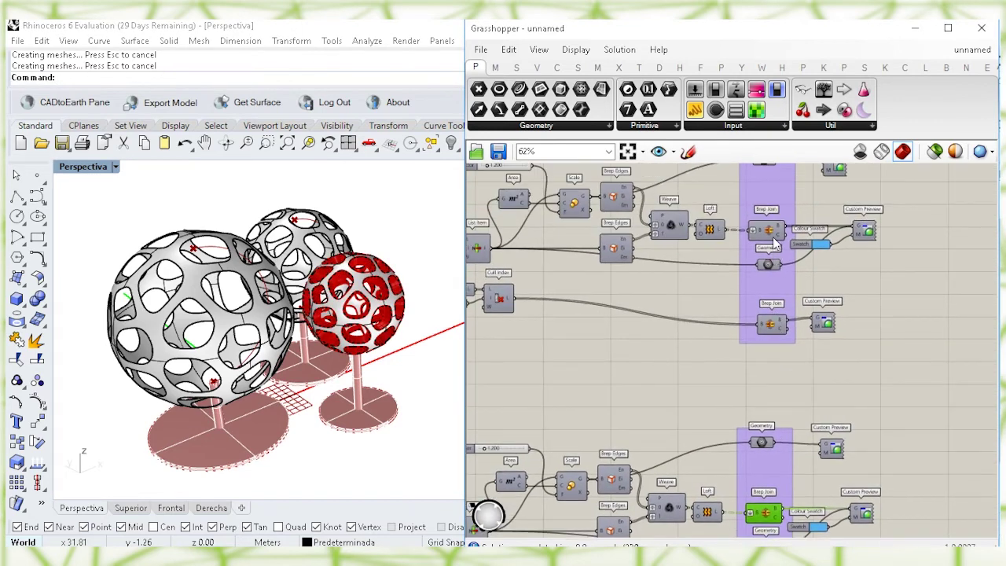
right_click_drag(771, 235, 766, 284)
right_click(769, 289)
left_click(801, 341)
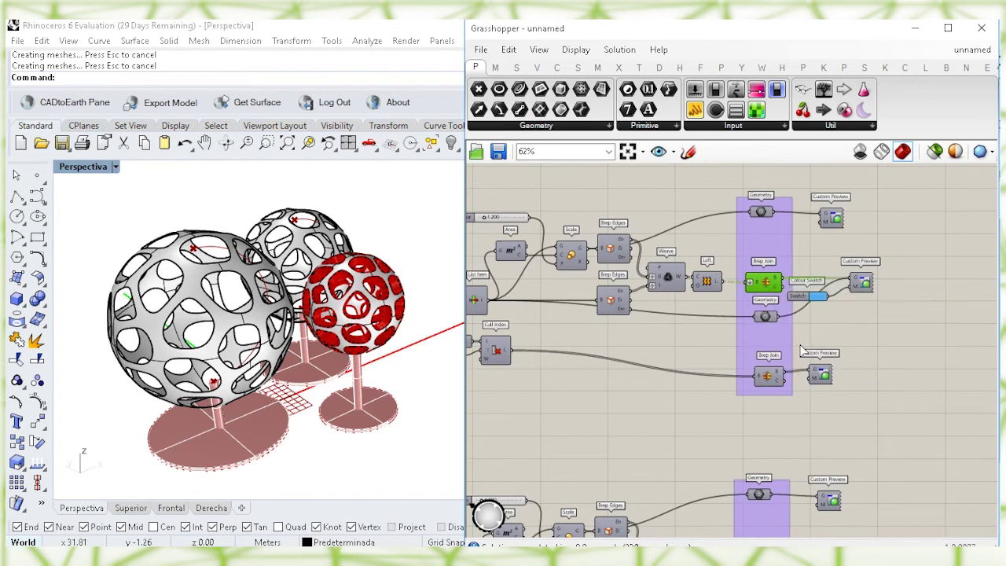
left_click(812, 483)
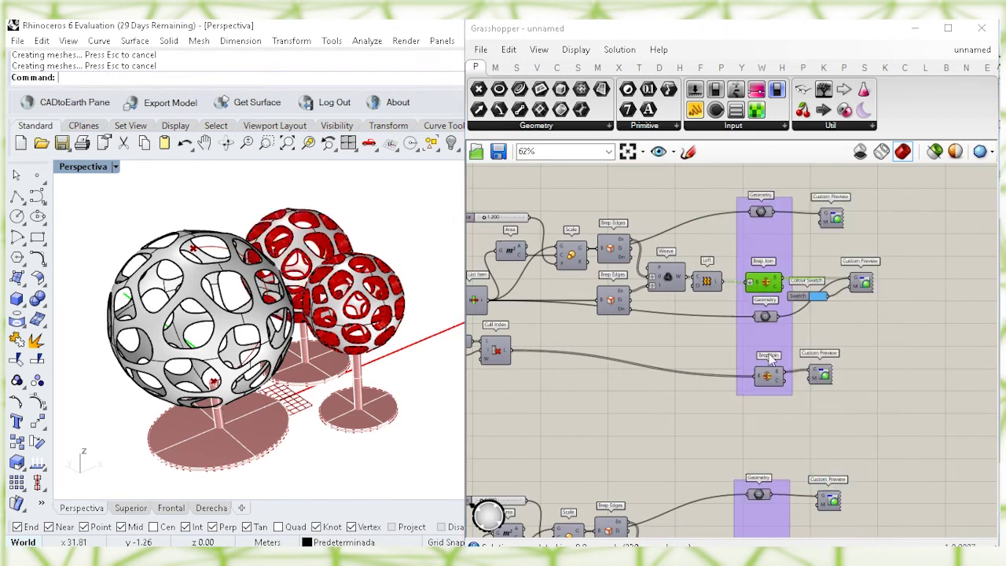
Bake the Brep Join that follows Loft in the first sphere group onto layer Capa 01
scroll(768, 292, "down", 3)
right_click(757, 259)
left_click(790, 321)
left_click(773, 234)
left_click(792, 457)
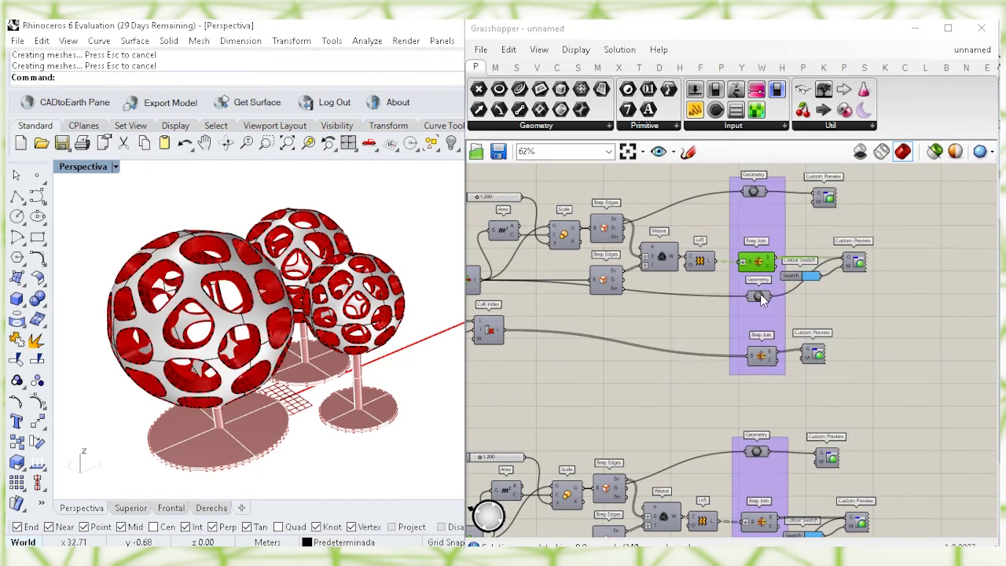
Bake the first sphere group's Geometry component beneath the Loft's Brep Join onto layer Capa 02
right_click(759, 296)
left_click(786, 313)
left_click(782, 232)
left_click(794, 448)
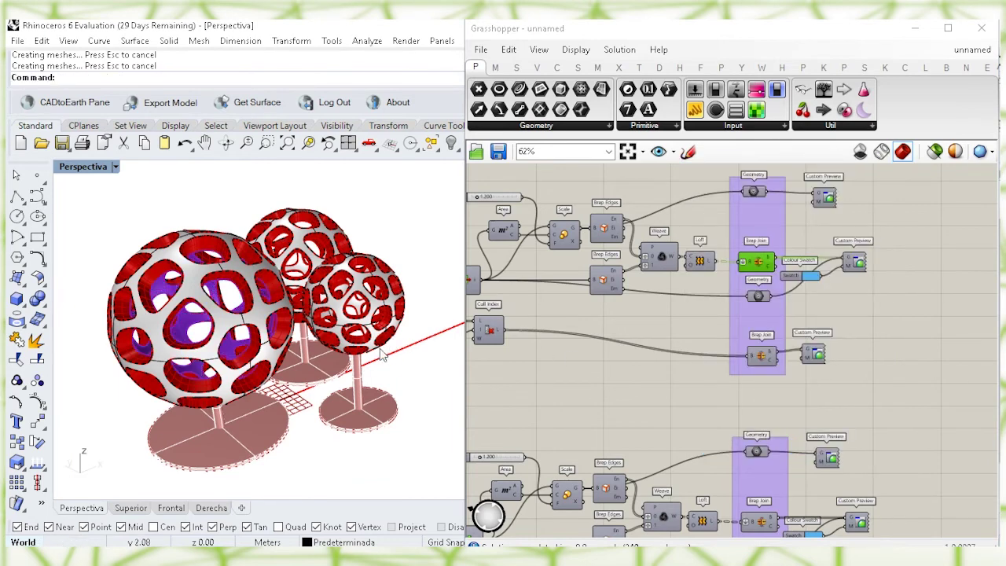
right_click_drag(249, 328, 207, 311)
Bake the second sphere group's Geometry component beneath the Loft's Brep Join onto layer Capa 02
right_click_drag(808, 420, 802, 259)
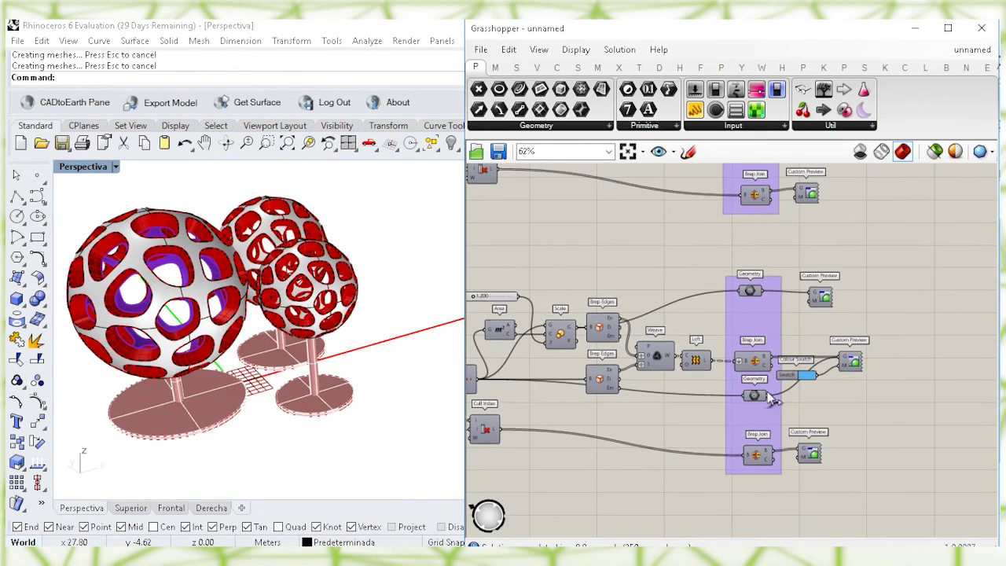
right_click(760, 399)
left_click(792, 312)
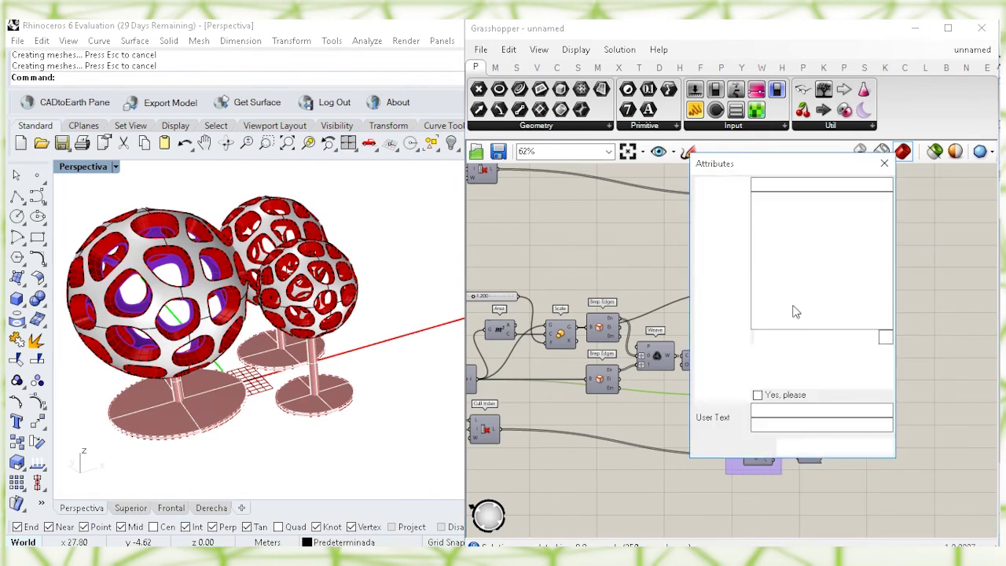
left_click(786, 234)
left_click(804, 445)
Bake the third sphere group's Geometry component beneath the Loft's Brep Join onto layer Capa 02
right_click_drag(778, 523, 772, 311)
right_click(761, 462)
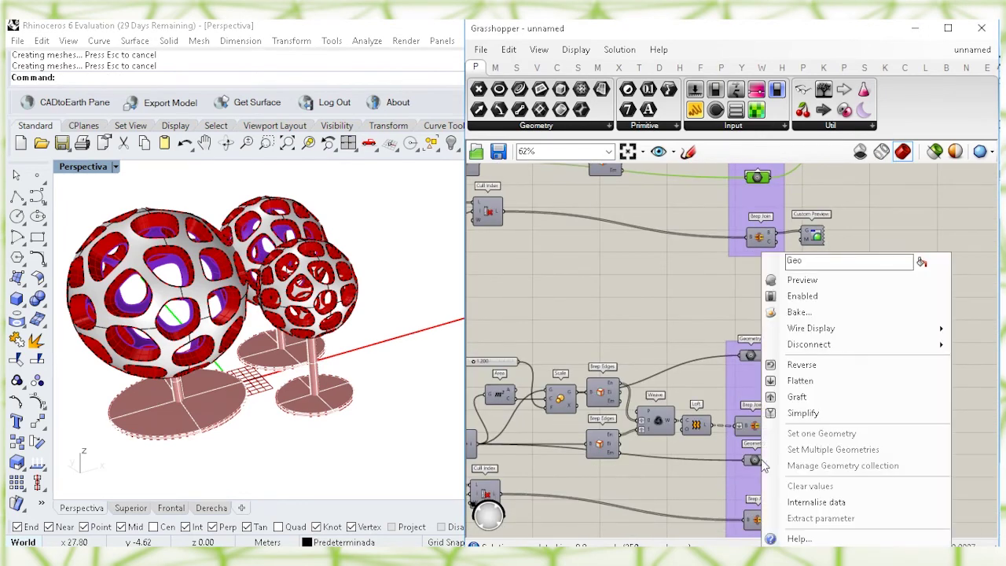
left_click(789, 311)
left_click(803, 228)
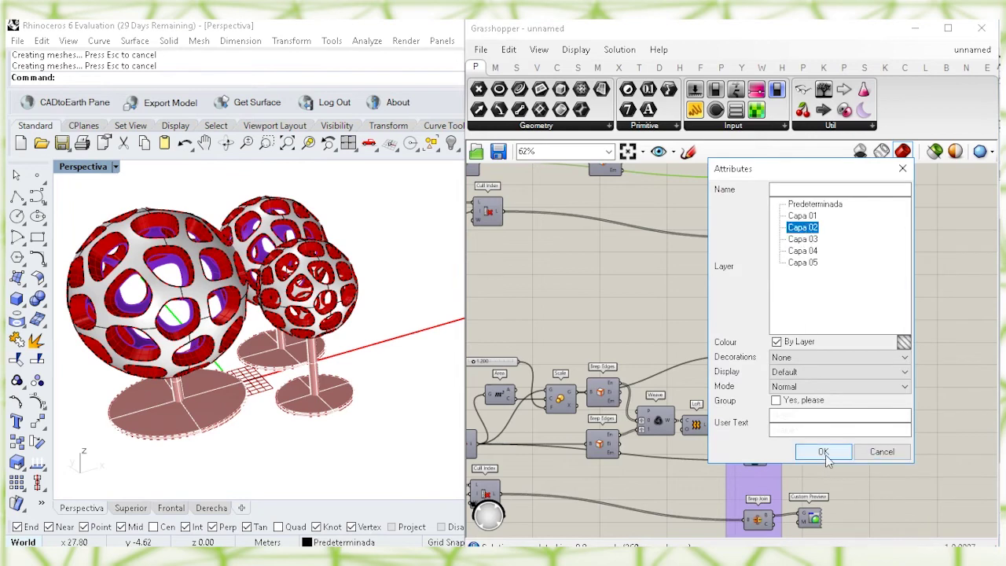
left_click(822, 452)
Bake the Brep Join fed by Cull Index in the third sphere group onto layer Capa 03
right_click_drag(771, 517, 766, 444)
left_click(756, 433)
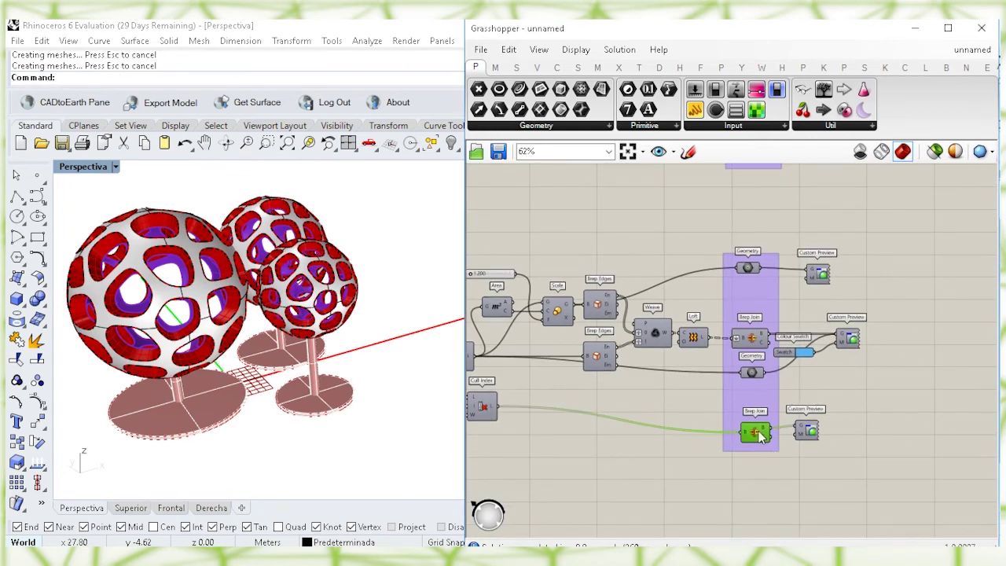
right_click(757, 435)
left_click(785, 488)
left_click(782, 321)
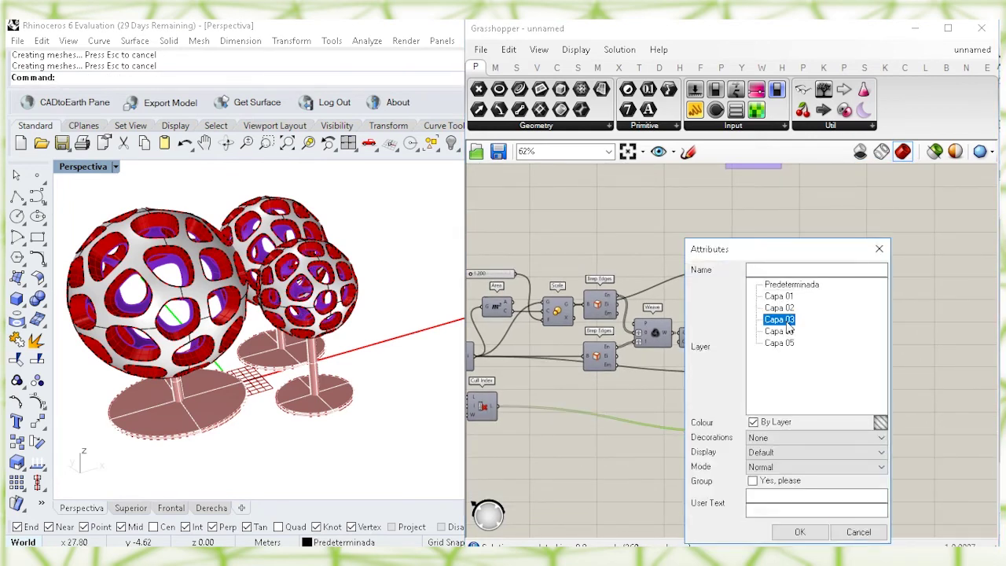
left_click(799, 532)
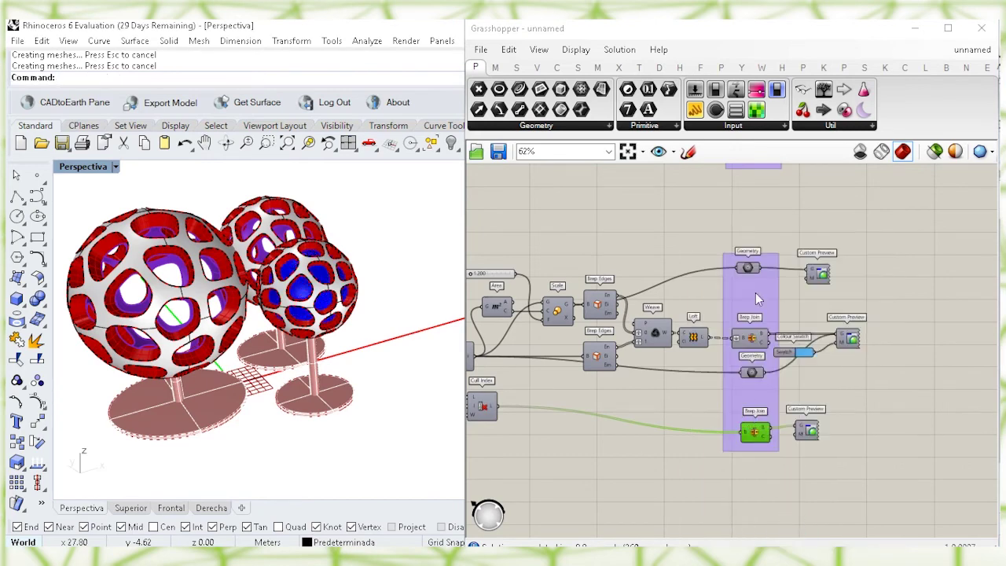
Bake the Brep Join fed by Cull Index in the second sphere group onto layer Capa 03
right_click_drag(757, 435, 757, 255)
right_click(757, 255)
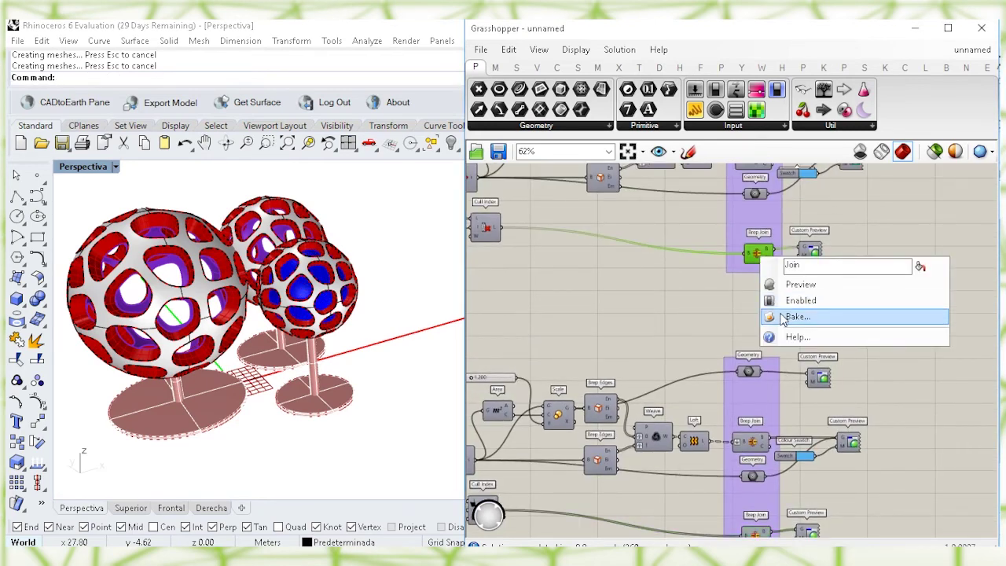
left_click(790, 316)
left_click(782, 239)
left_click(793, 451)
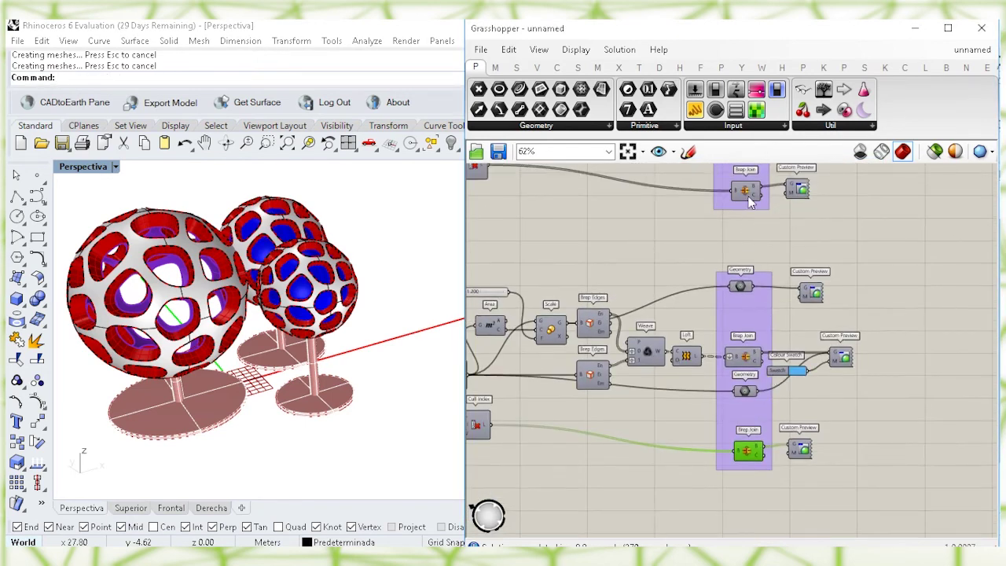
Bake the Brep Join fed by Cull Index in the first sphere group onto layer Capa 03
right_click_drag(767, 382, 757, 215)
right_click(739, 283)
left_click(774, 339)
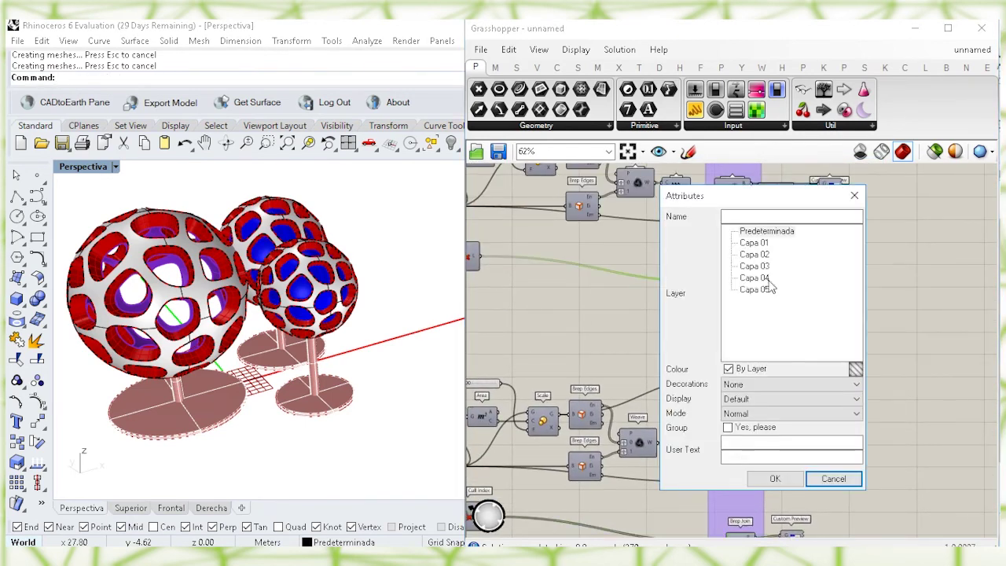
left_click(754, 278)
left_click(776, 478)
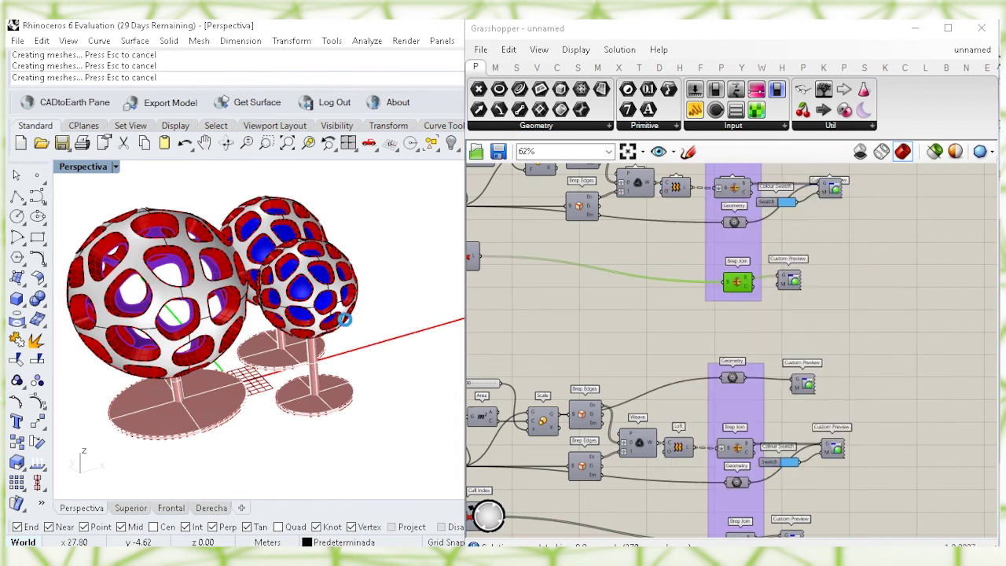
left_click(173, 281)
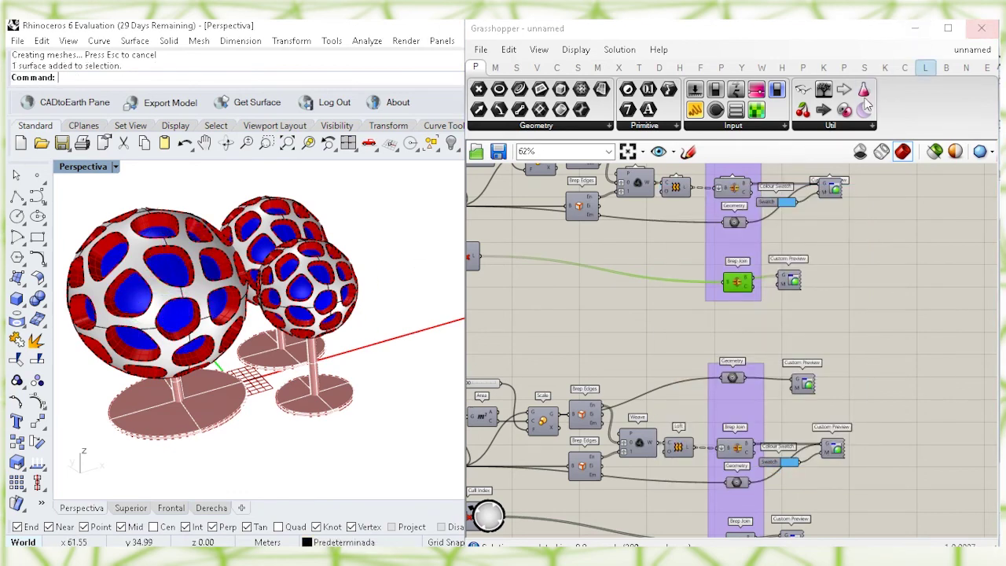
Close the Grasshopper window so the three baked spheres show without the preview in the Rhino Perspectiva viewport
scroll(774, 308, "down", 3)
right_click_drag(771, 300, 776, 246)
scroll(798, 264, "down", 2)
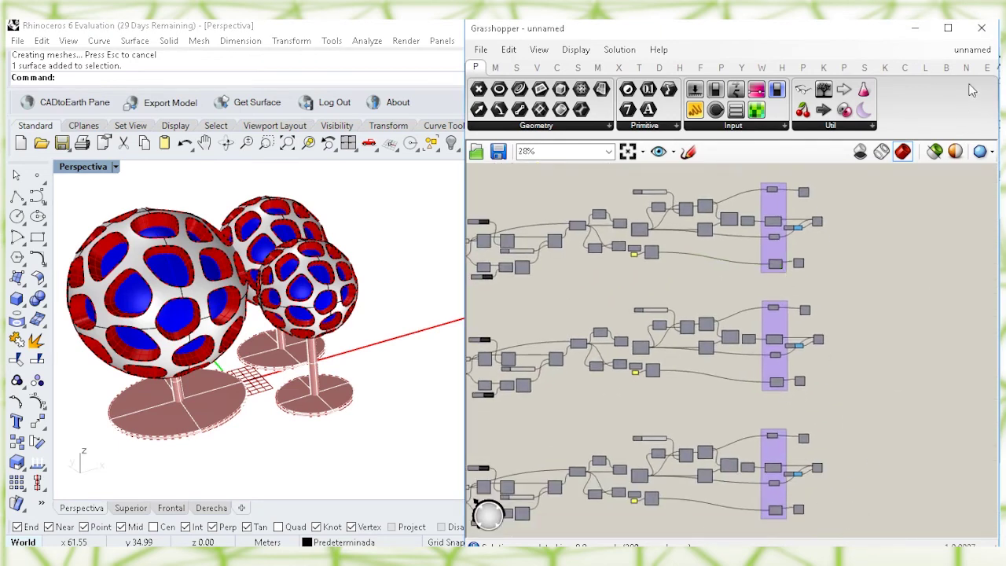
left_click(982, 28)
right_click_drag(436, 261, 597, 283, "shift")
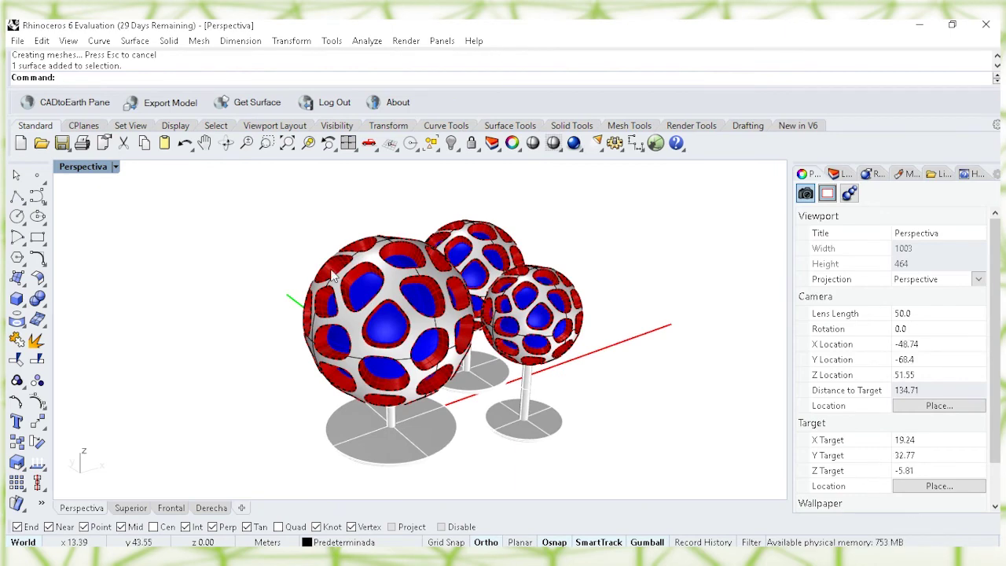
Set the Perspectiva viewport to the Rendered display mode and inspect the three spheres up close
left_click(115, 167)
left_click(161, 115)
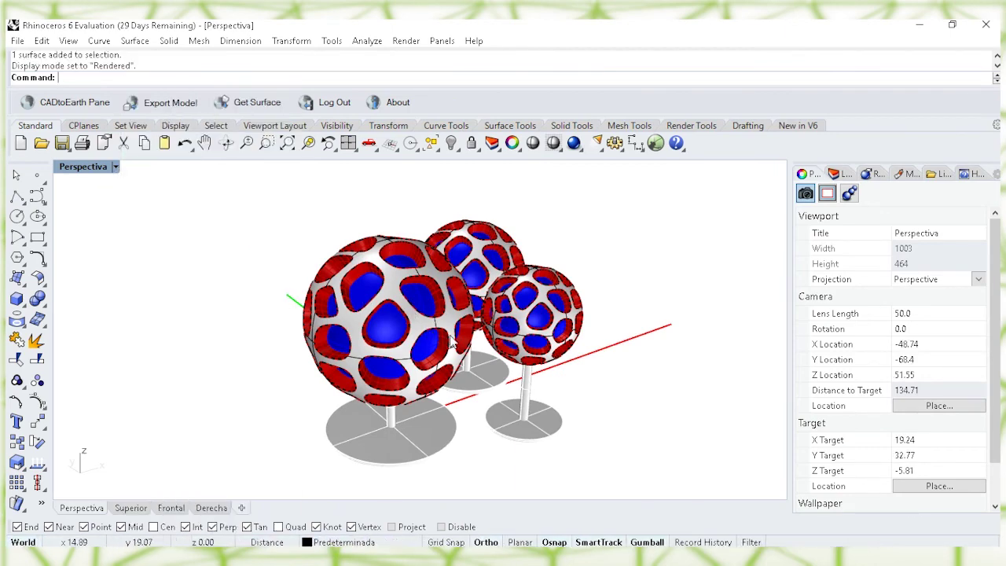
right_click_drag(604, 306, 445, 348)
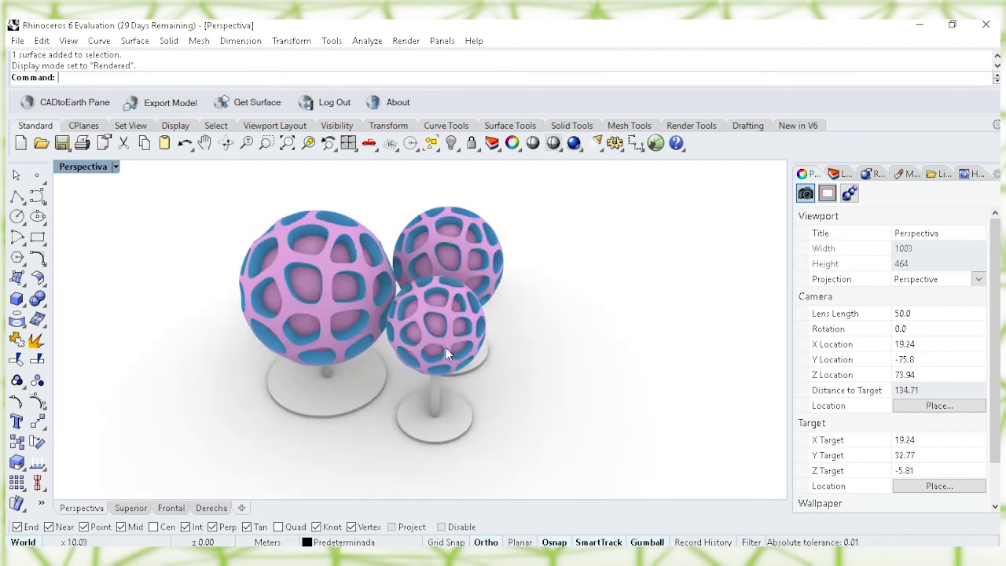
scroll(432, 330, "up", 2)
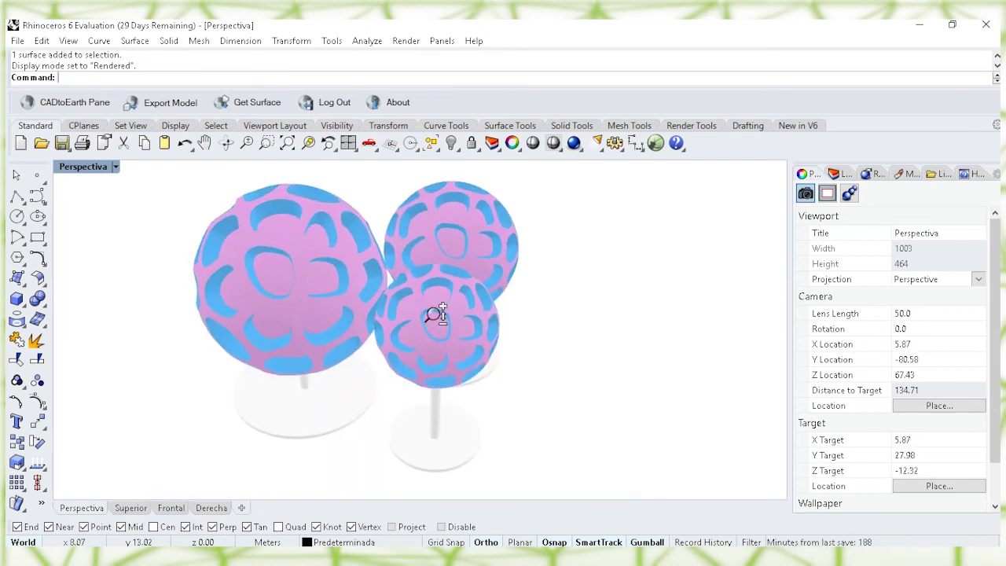
Select individual baked pieces on the smallest sphere to inspect them from another angle, and clear the selection
left_click(437, 326)
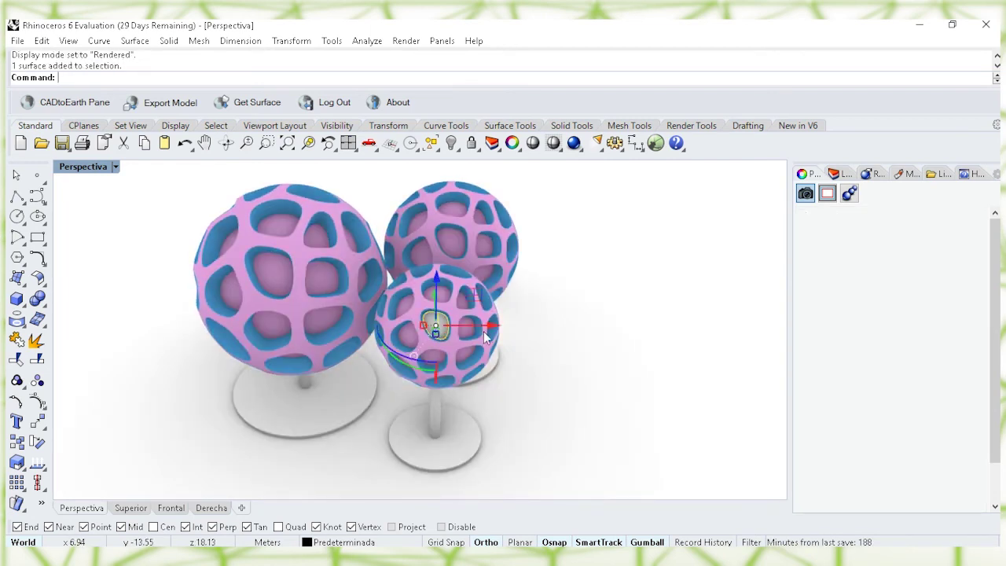
right_click_drag(513, 342, 474, 349)
right_click_drag(339, 311, 408, 342, "shift")
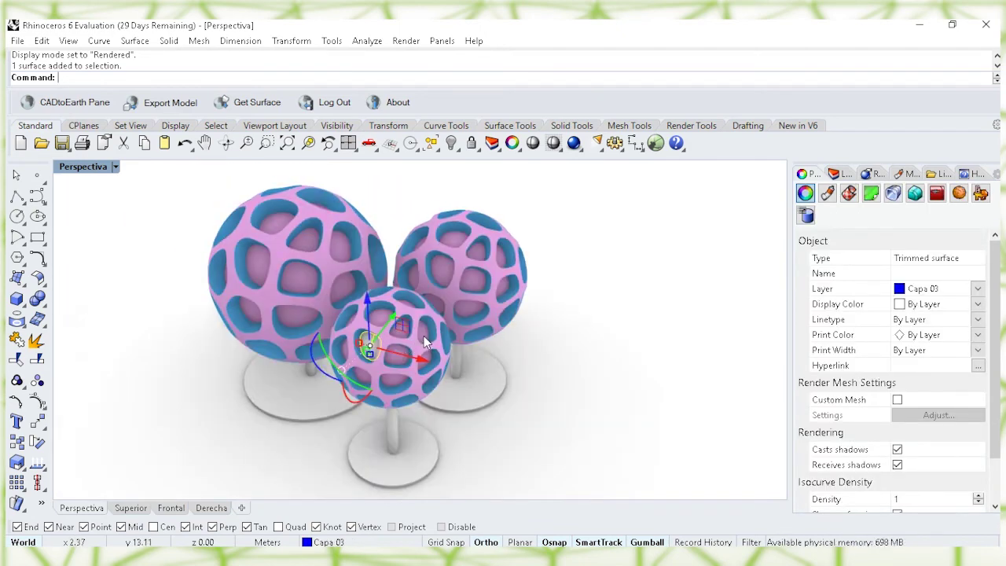
left_click(424, 336)
left_click(406, 328)
right_click_drag(194, 404, 266, 391, "shift")
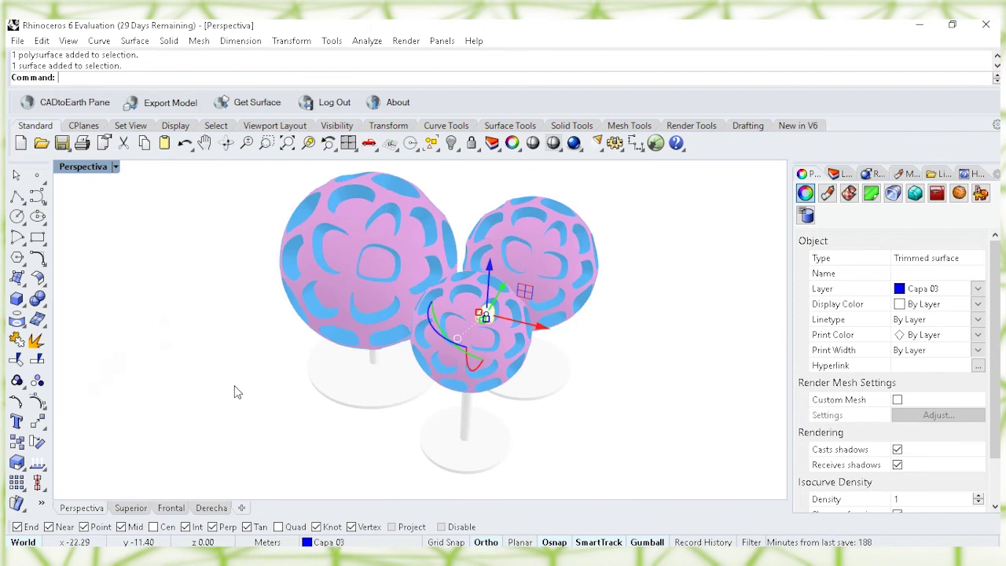
left_click(242, 393)
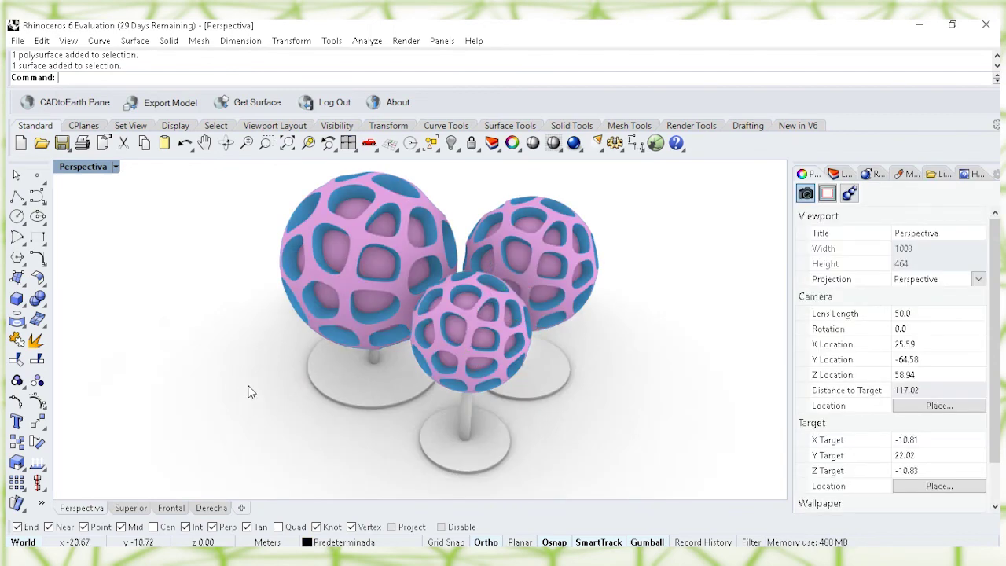
Examine the three rendered spheres with their columns and disc bases from the front, the back and up close
right_click_drag(250, 388, 358, 392)
right_click_drag(492, 387, 536, 377)
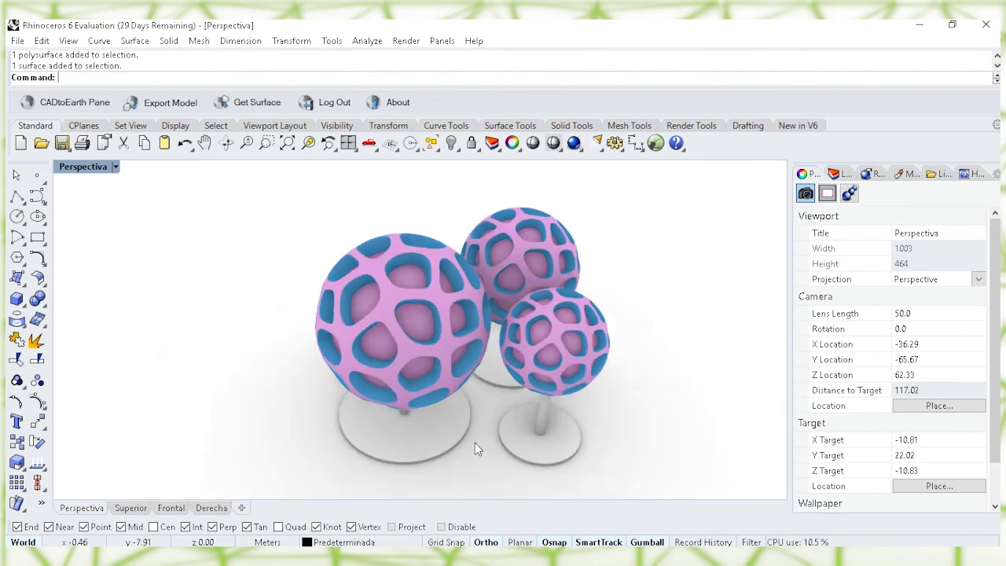
right_click_drag(497, 390, 511, 383)
right_click_drag(554, 356, 498, 373)
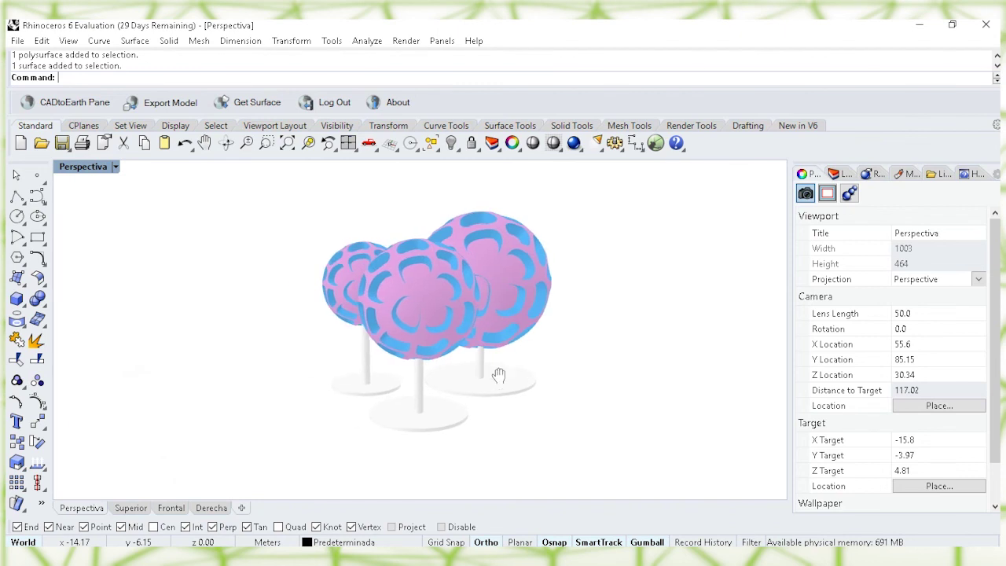
right_click_drag(521, 322, 483, 358)
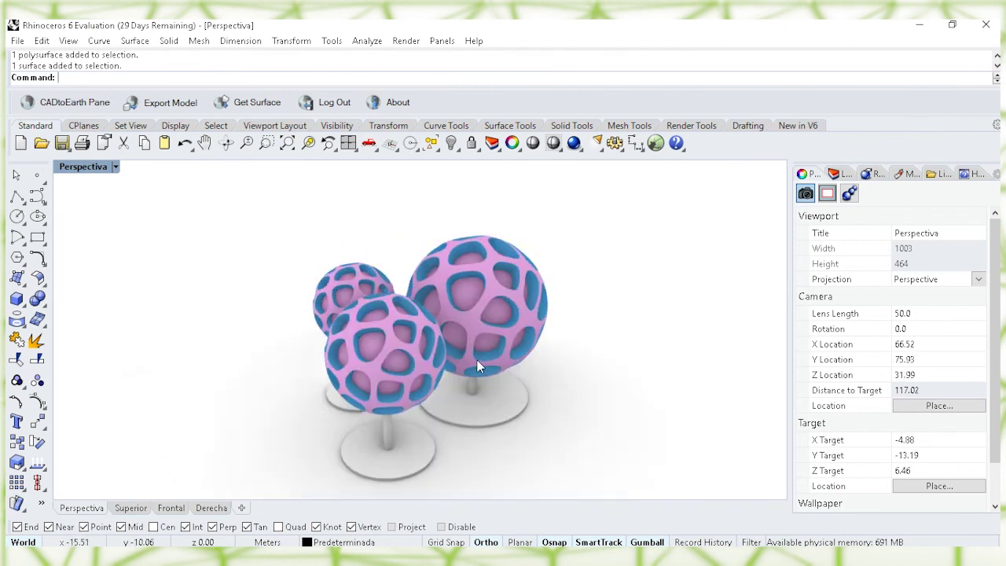
mouse_move(563, 344)
right_mouse_down()
mouse_move(354, 349)
mouse_move(360, 327)
mouse_move(514, 373)
mouse_move(440, 346)
mouse_move(419, 387)
right_mouse_up()
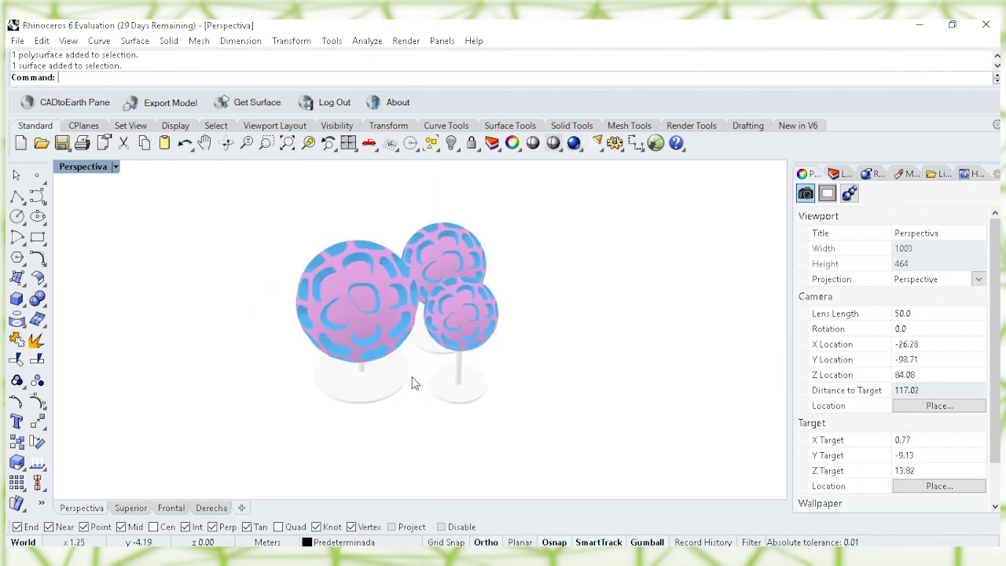
scroll(398, 348, "up", 3)
scroll(411, 306, "up", 3)
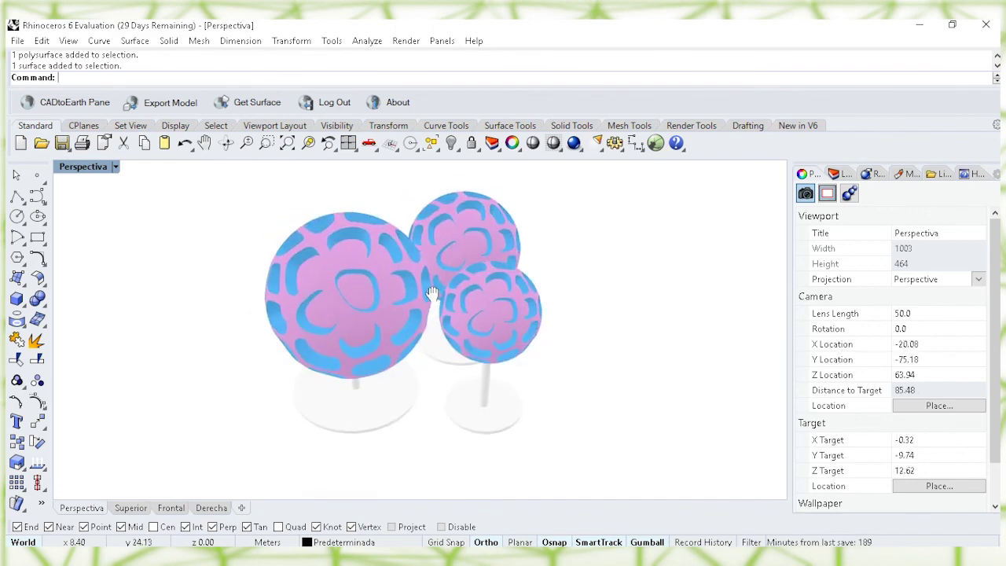
scroll(394, 292, "up", 1)
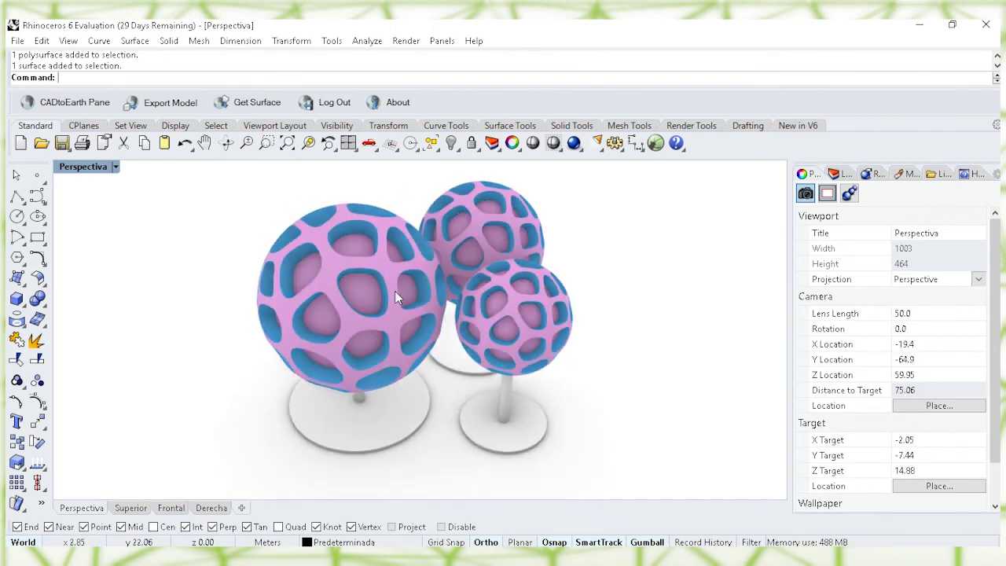